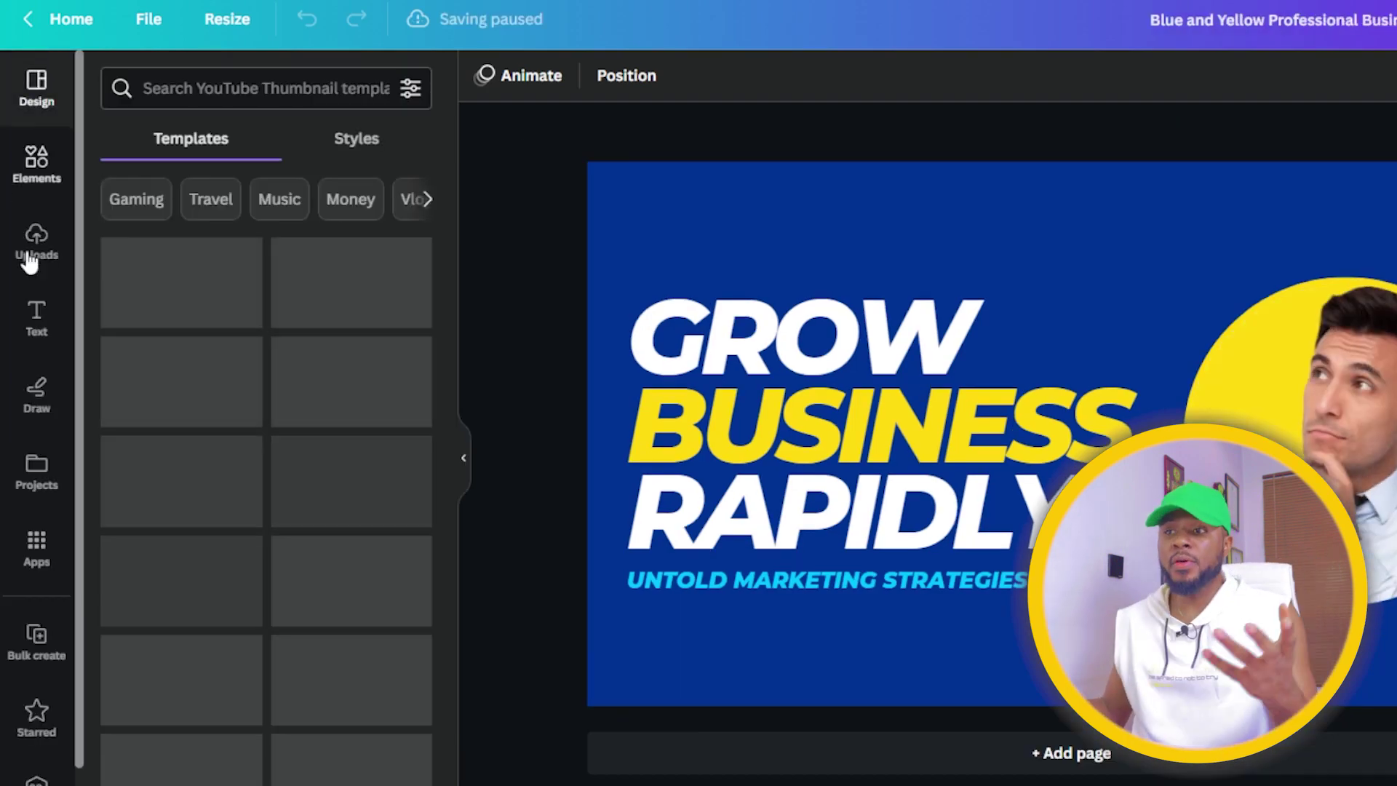
Upload the image 1662035343855.png from the computer to the uploads library
click(38, 165)
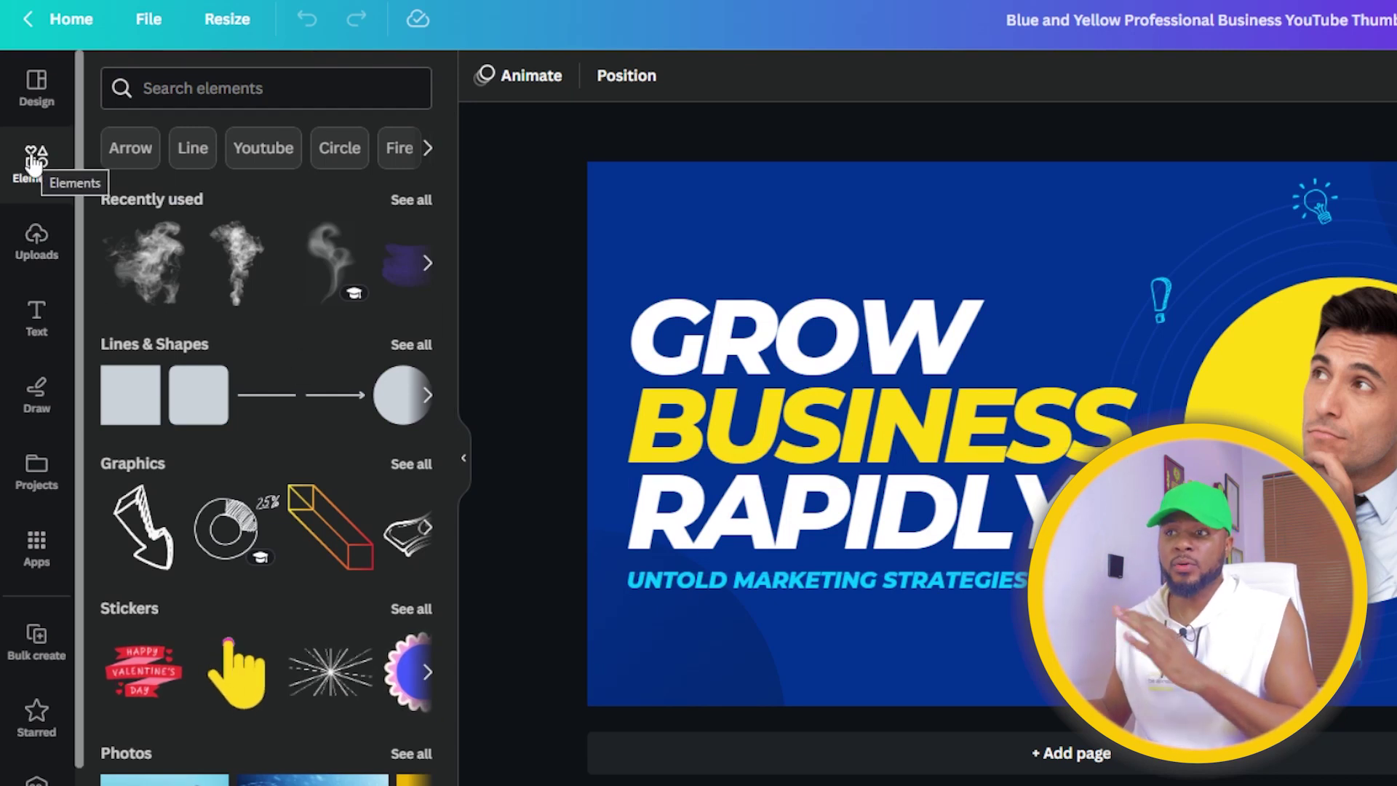
click(26, 256)
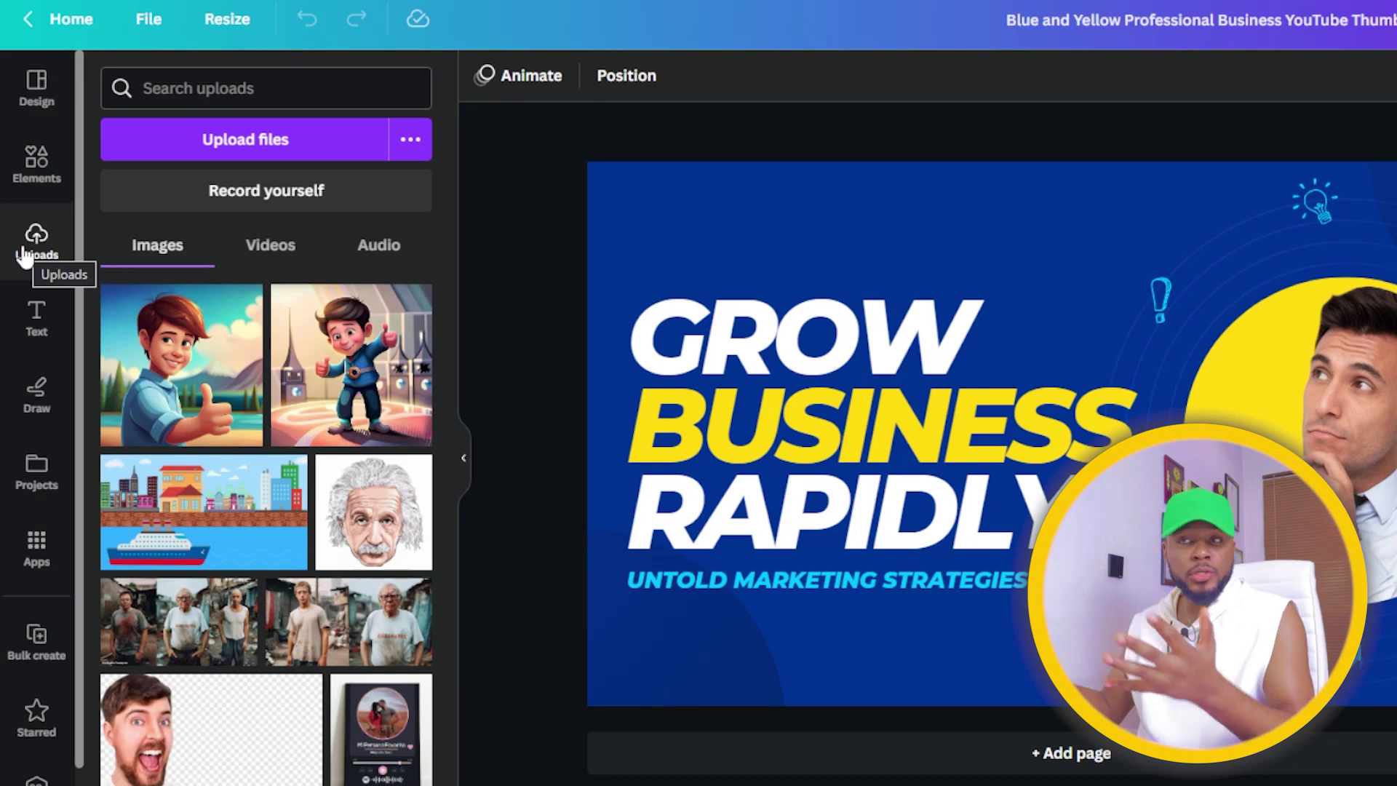
click(256, 155)
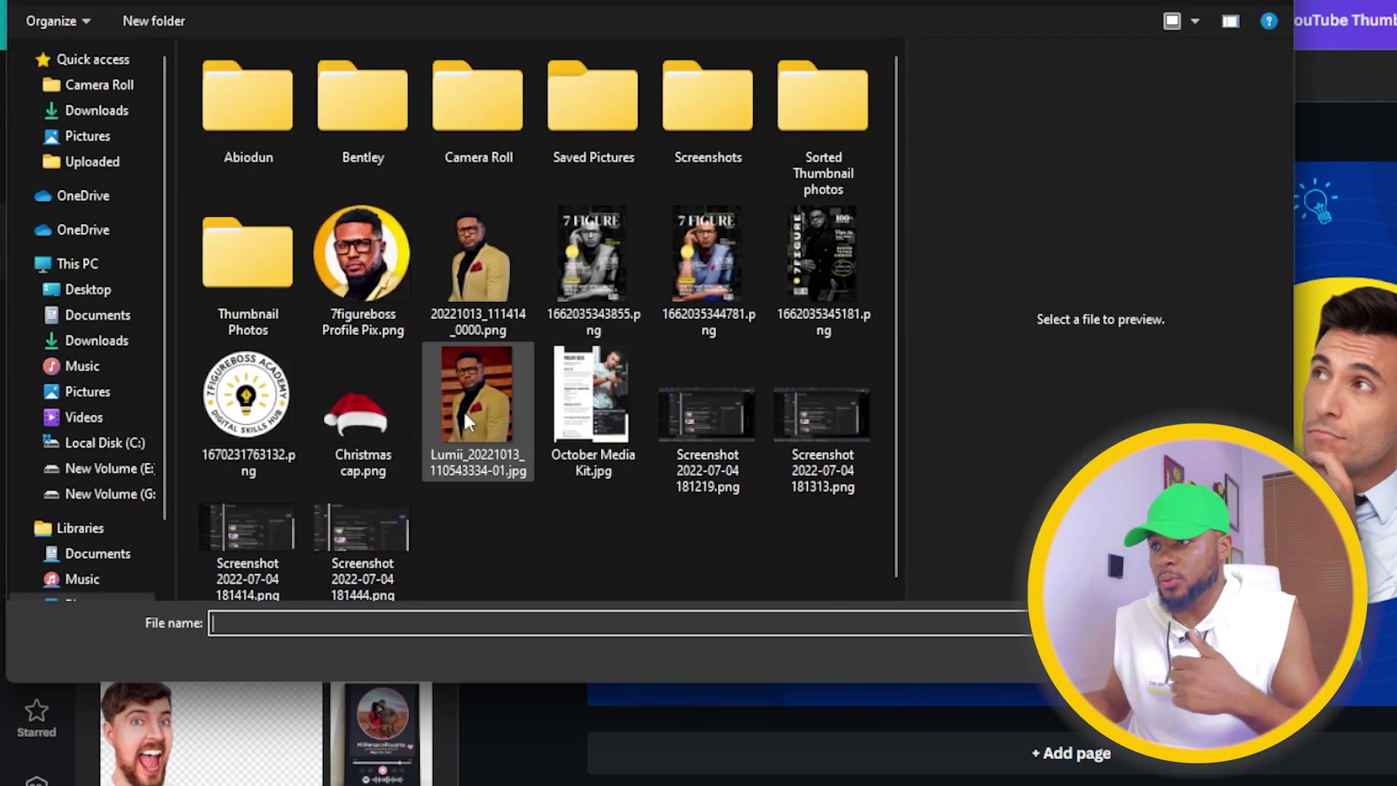
click(599, 254)
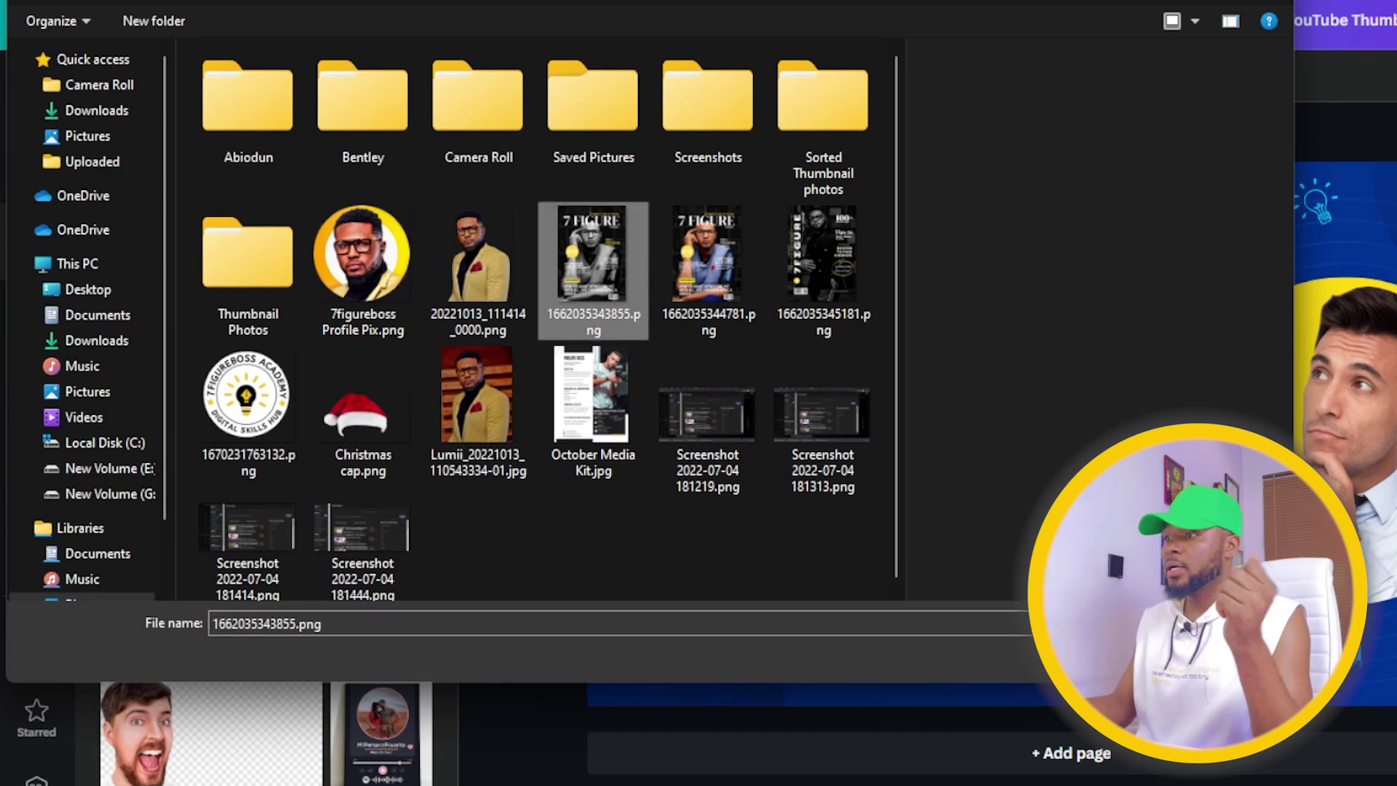
key(Return)
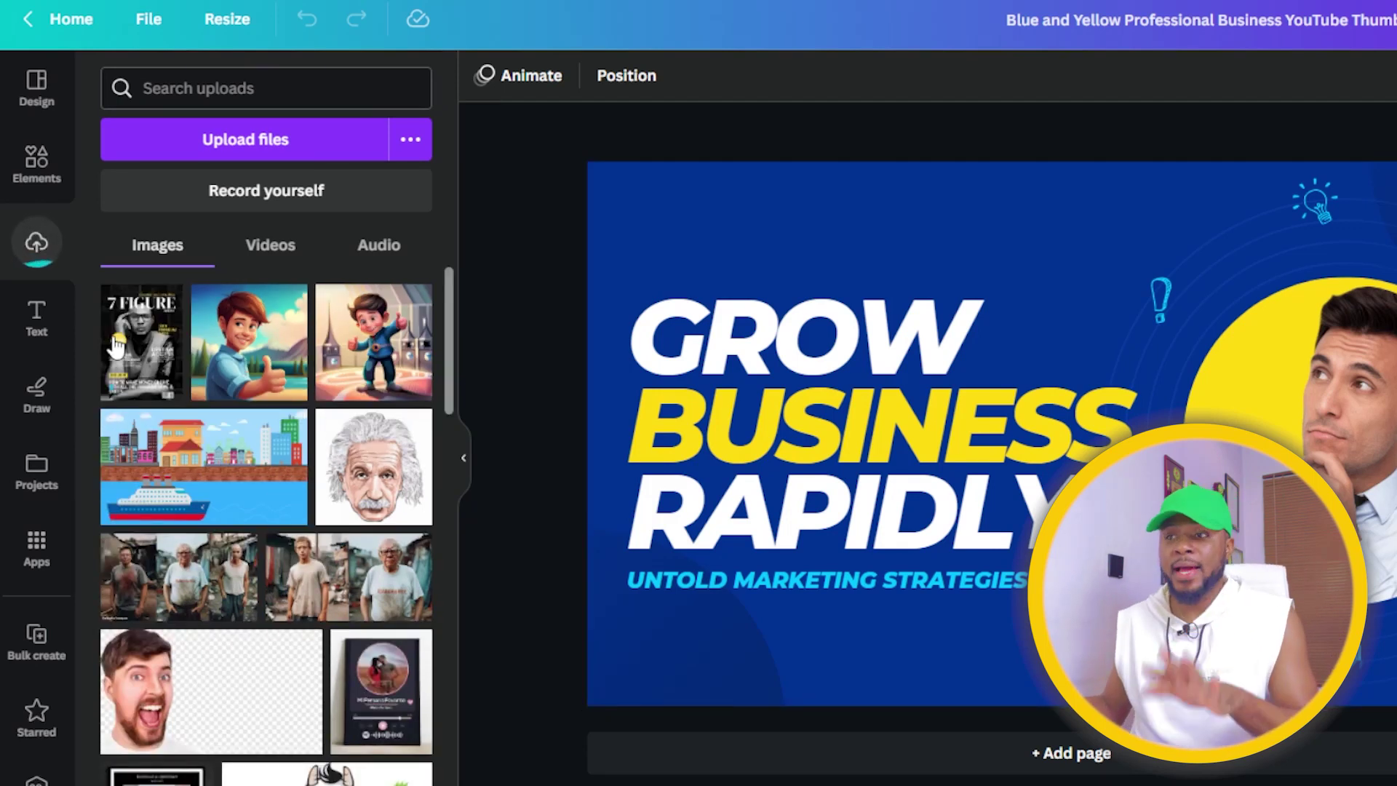
Place the uploaded magazine cover image on the thumbnail and delete it from the design
click(158, 368)
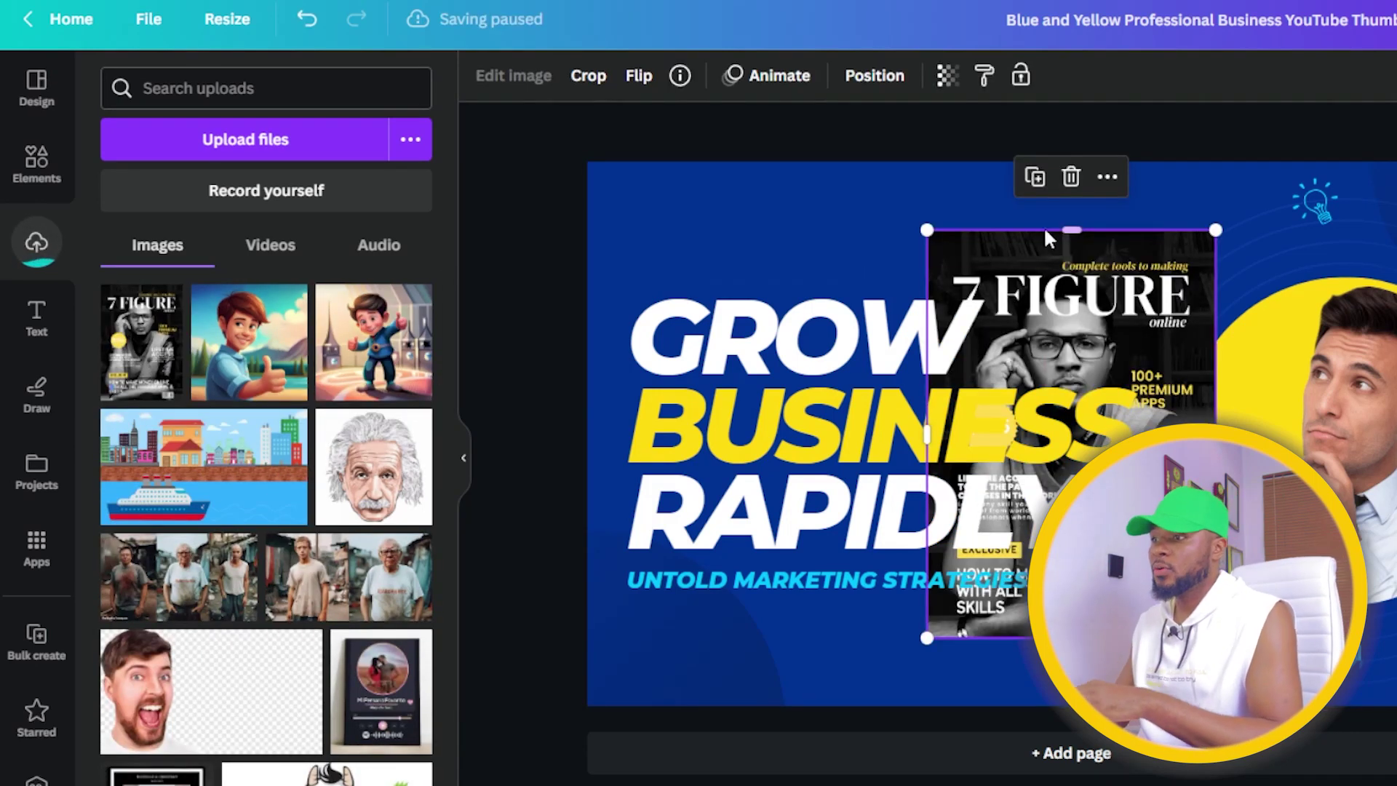
key(Delete)
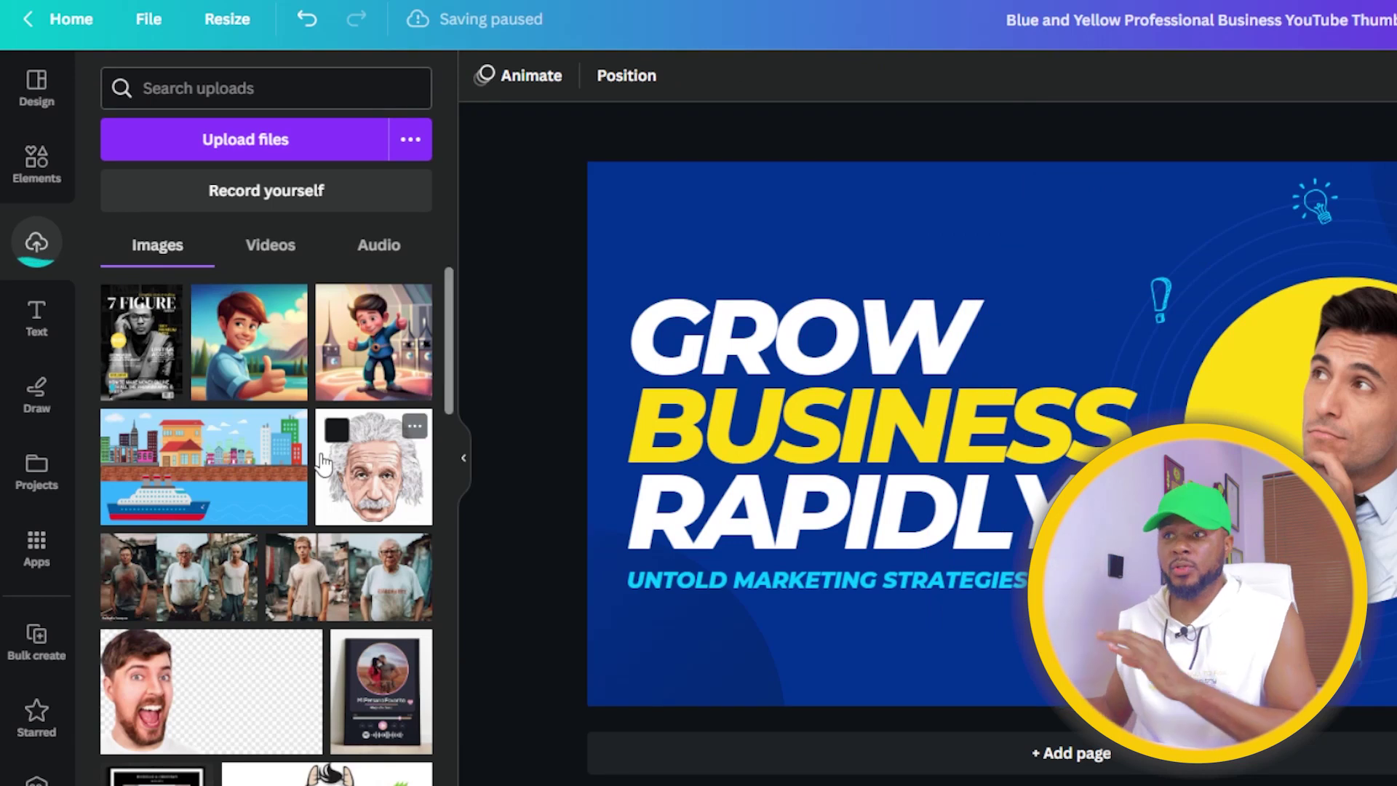
Look through the uploaded videos and audio in the uploads library
click(265, 251)
click(364, 251)
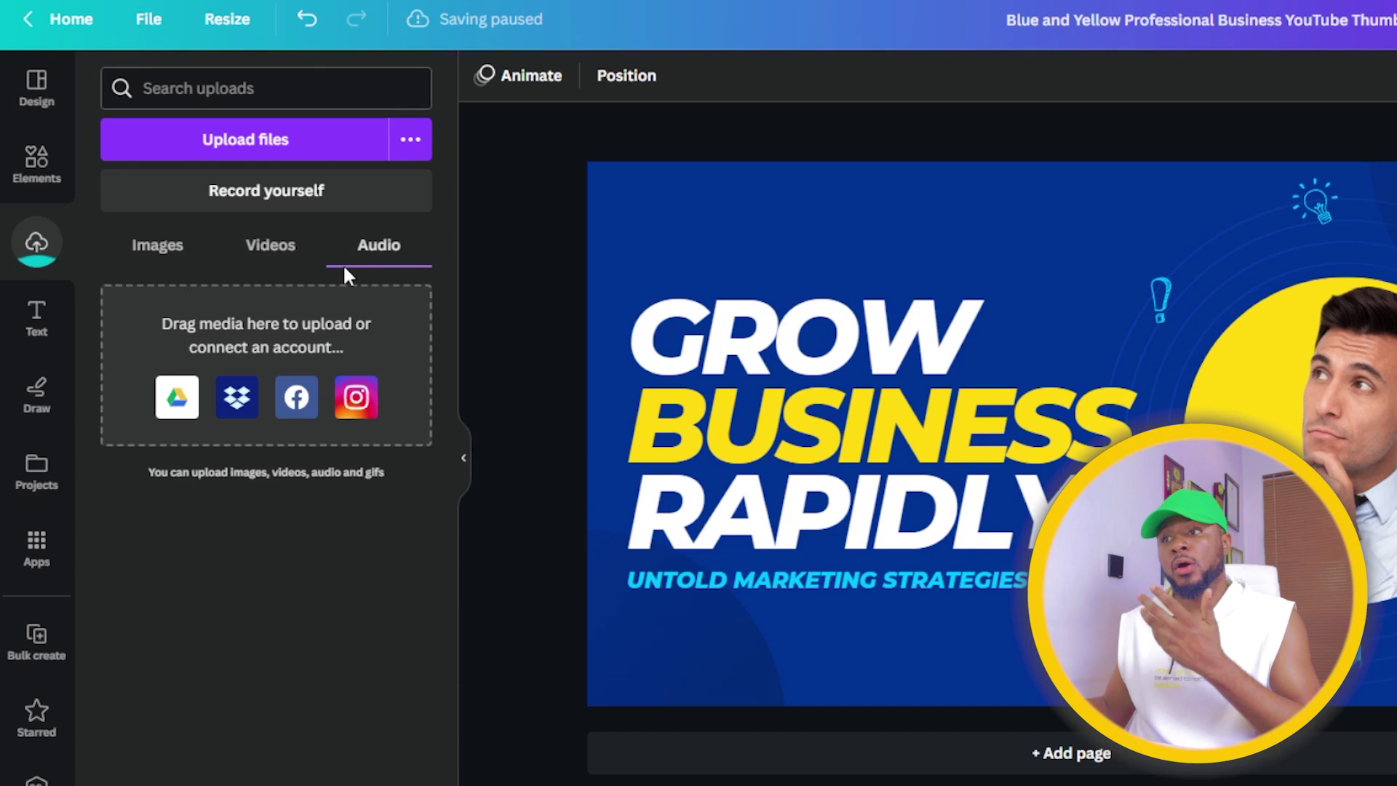
click(275, 247)
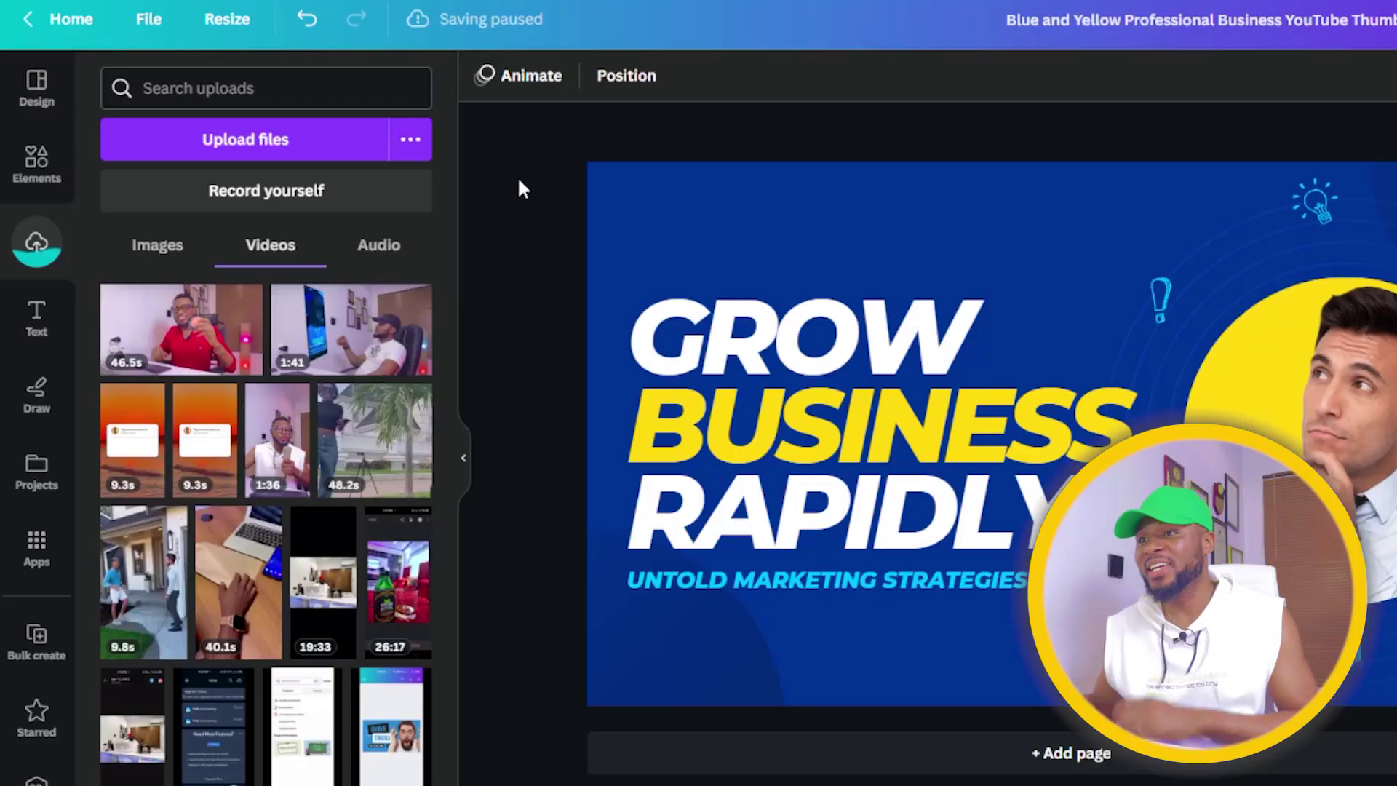
Browse the available text styles, recently used text designs and font combinations
click(36, 314)
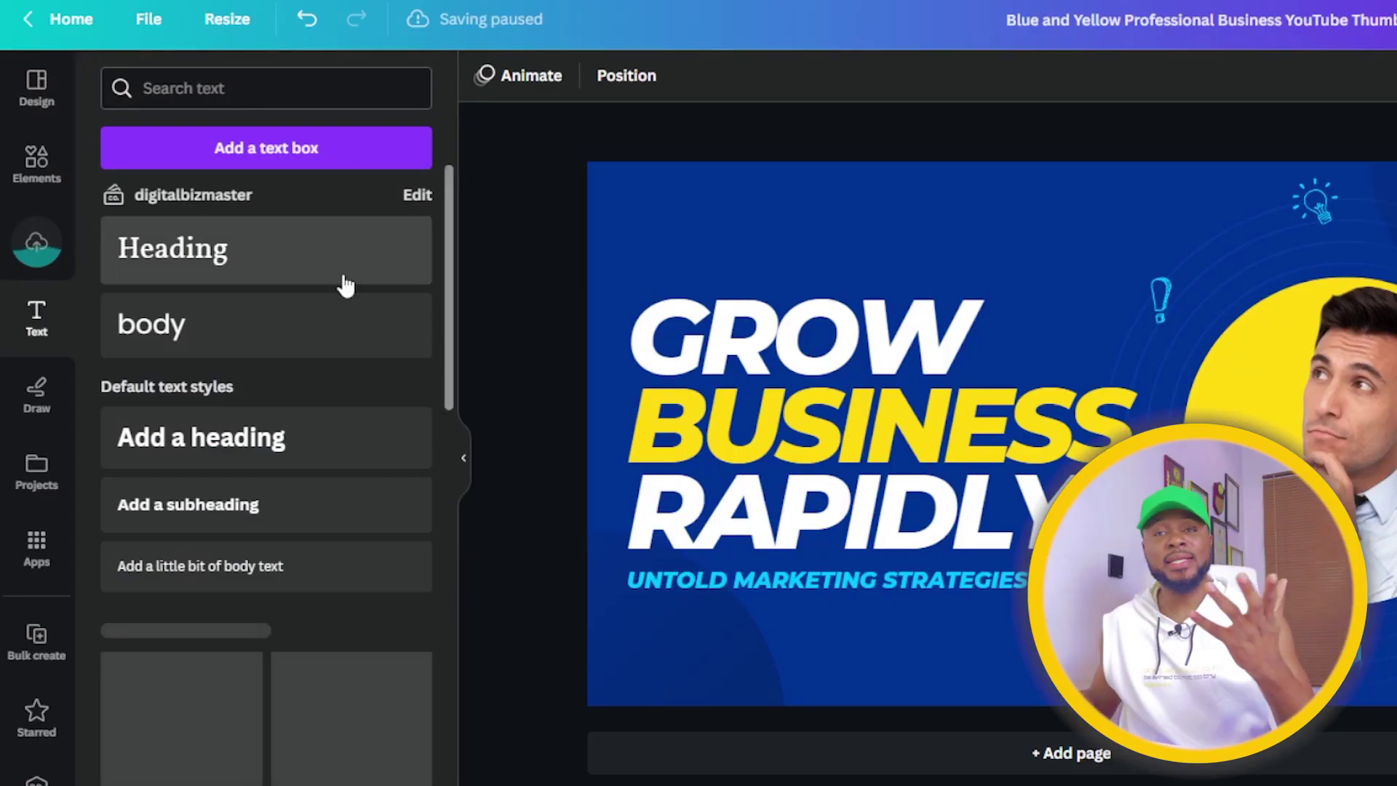
scroll(287, 459, down, 1)
scroll(287, 459, down, 5)
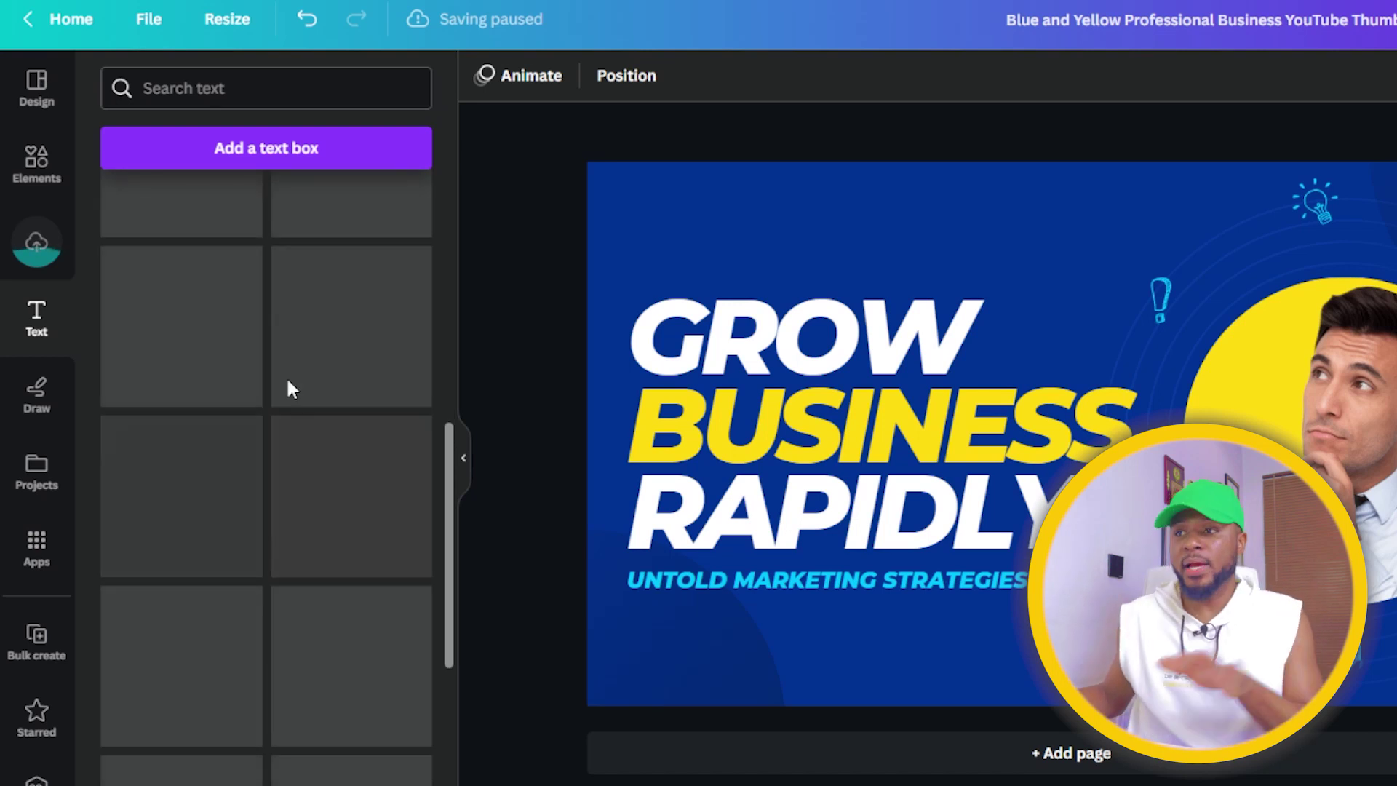
scroll(284, 411, up, 5)
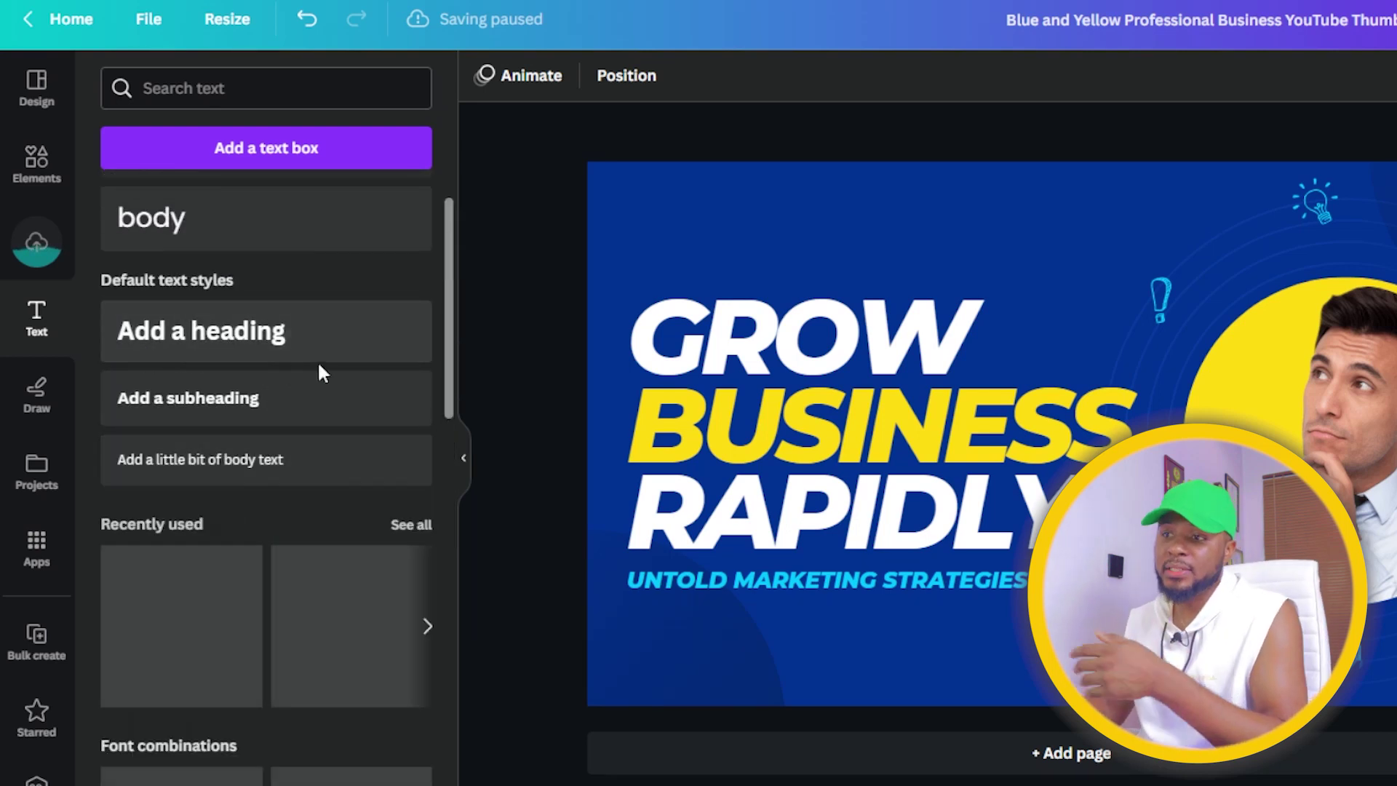
scroll(234, 510, down, 5)
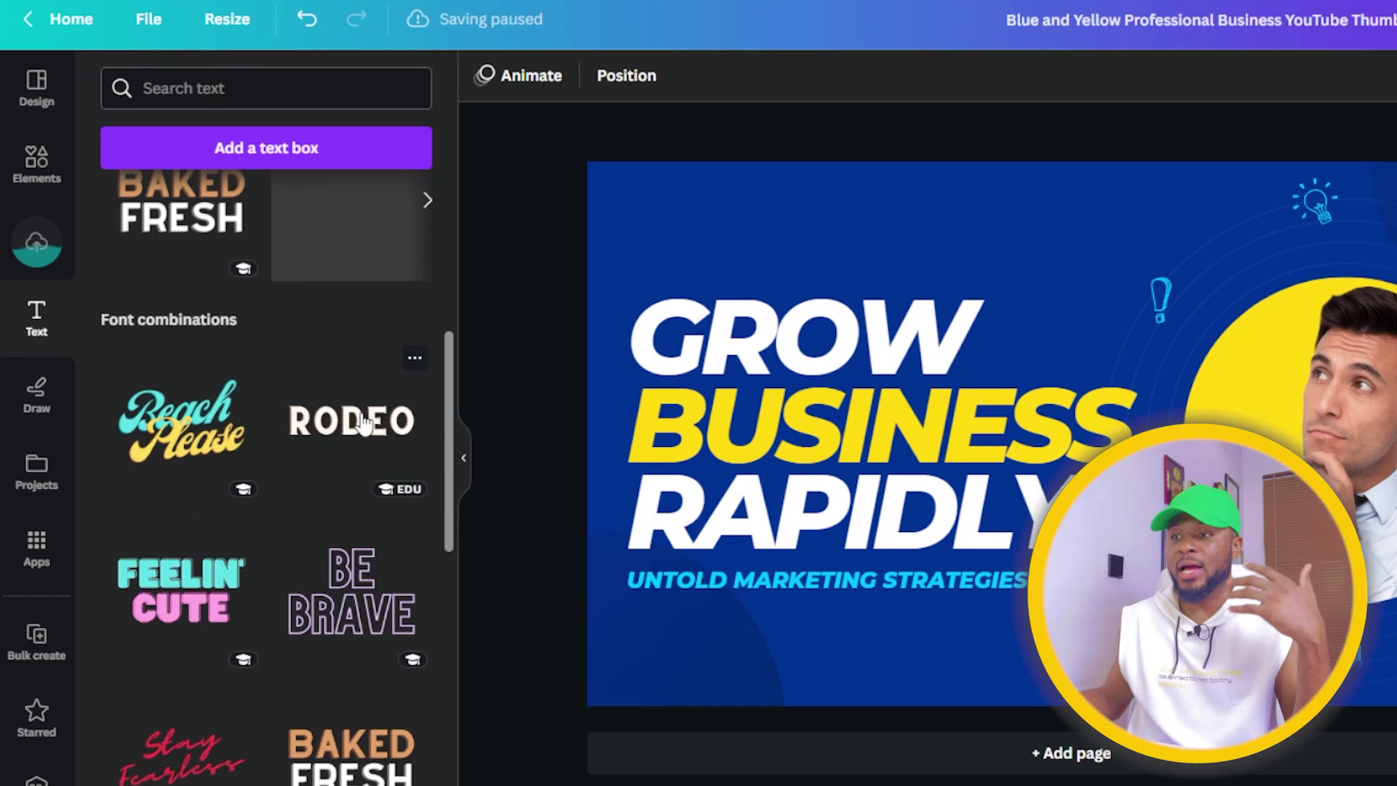
scroll(357, 415, down, 8)
scroll(240, 356, up, 10)
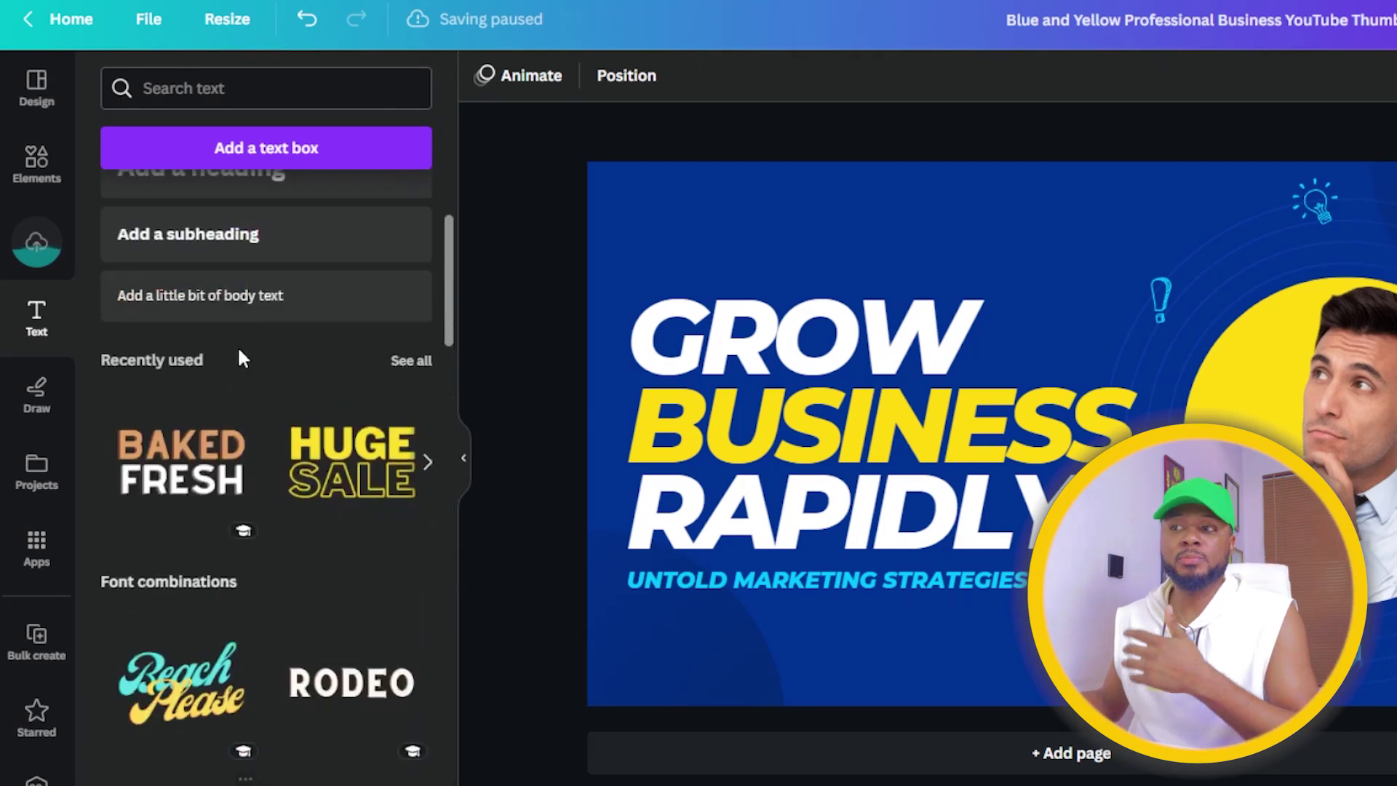
scroll(247, 353, up, 4)
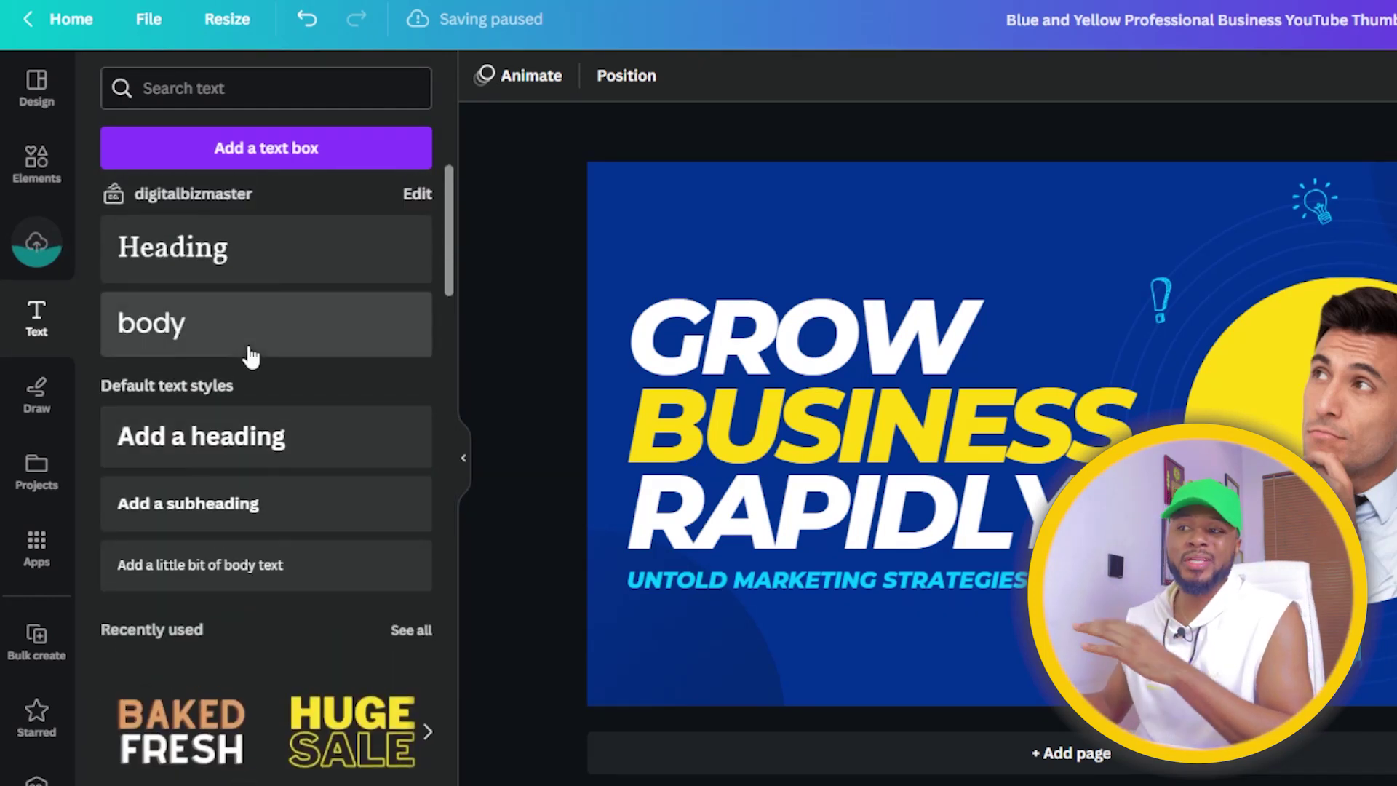
Examine the font choices and text styles available for the GROW headline
click(757, 344)
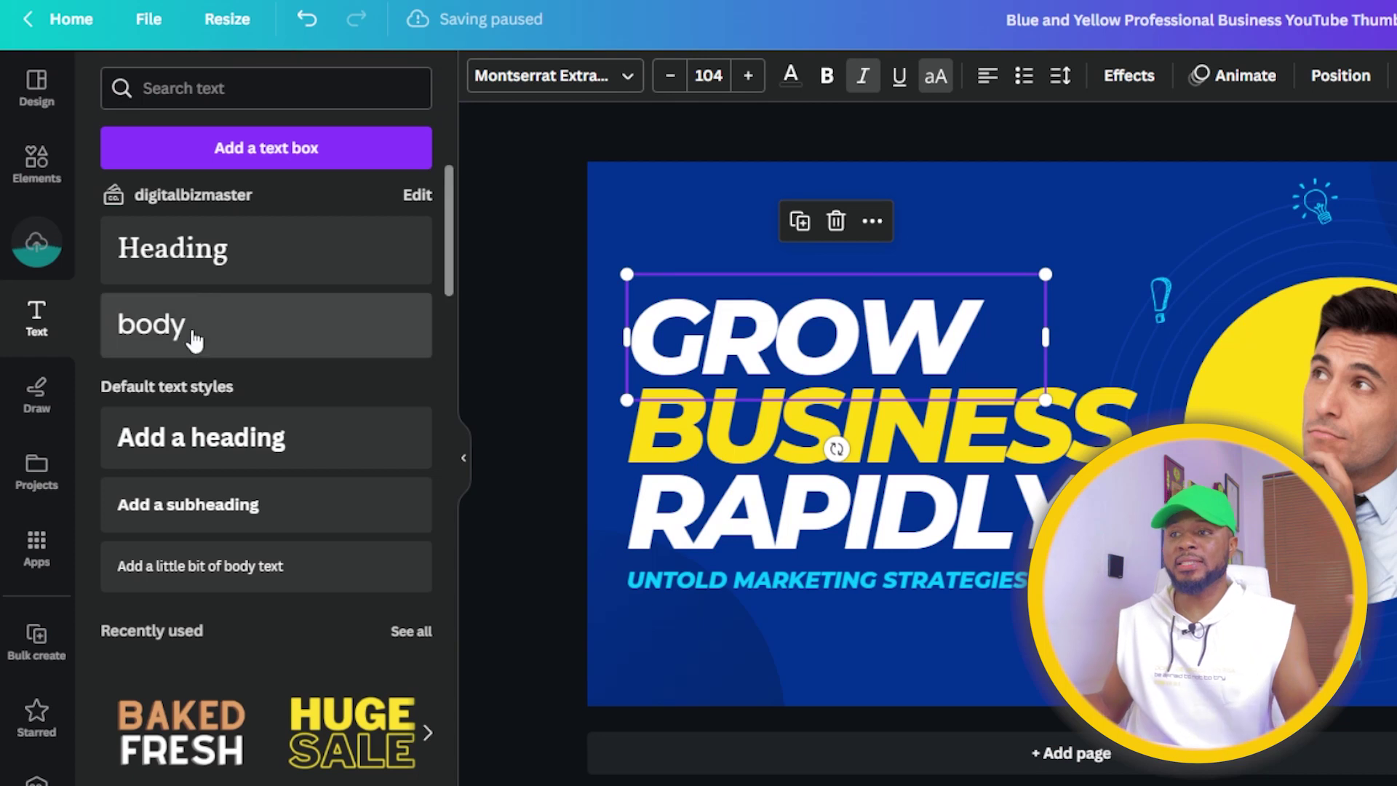
click(630, 78)
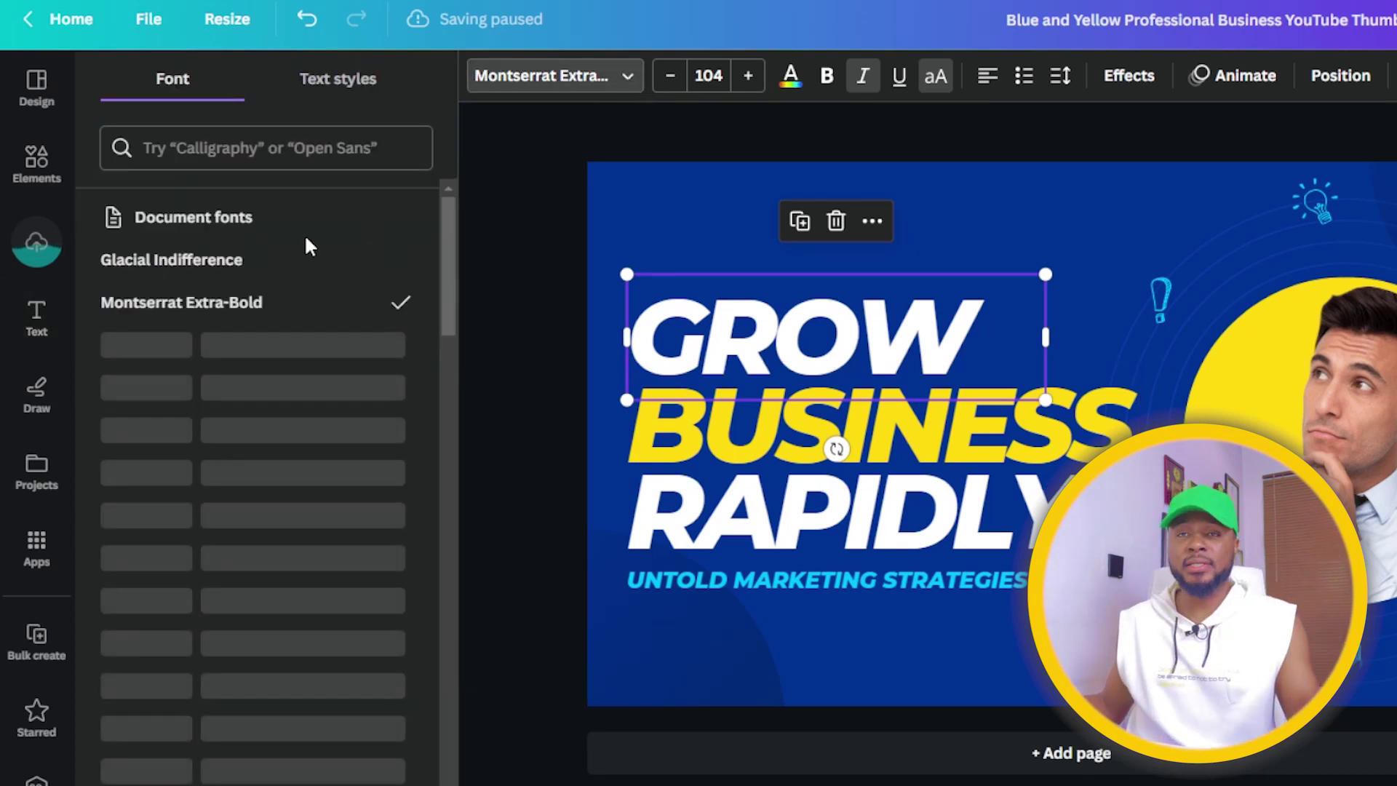
click(317, 77)
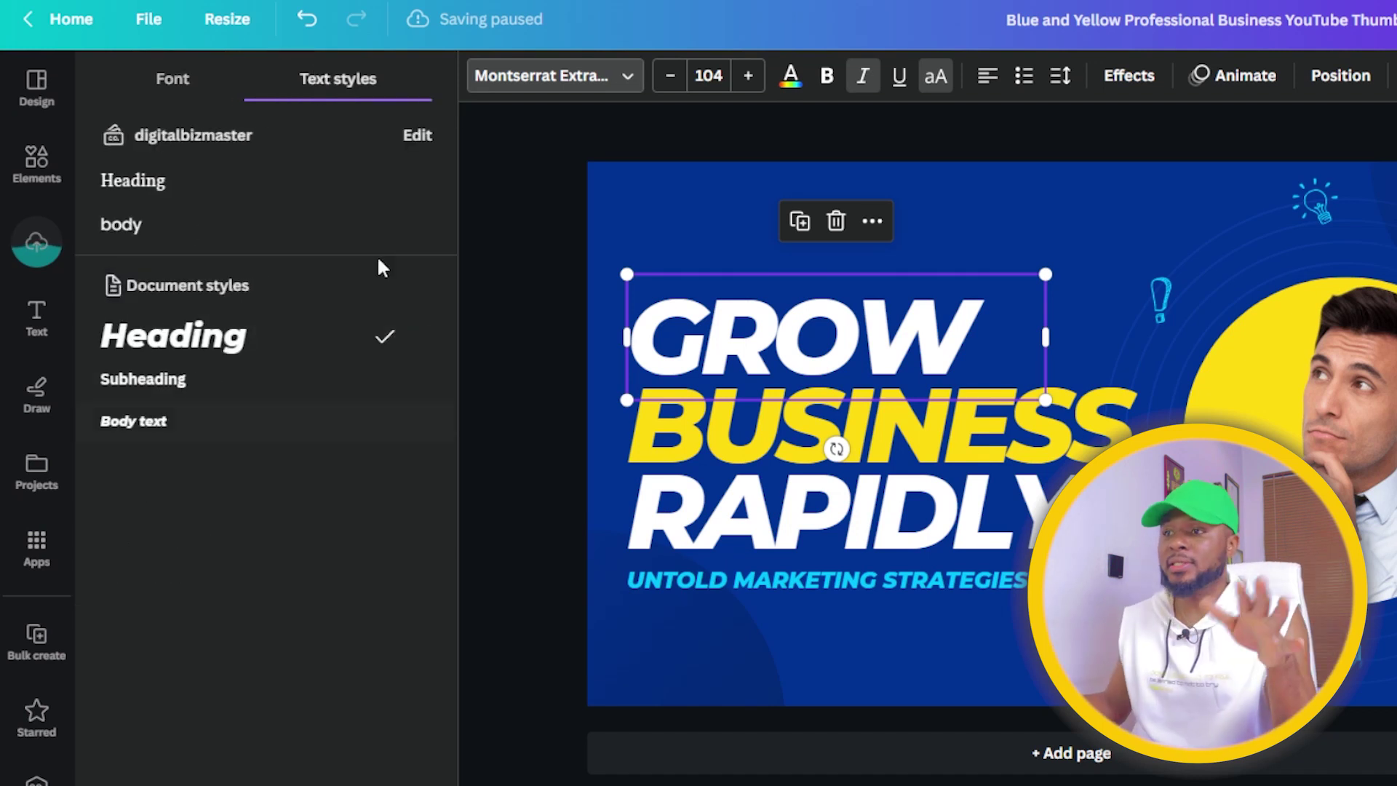
key(Escape)
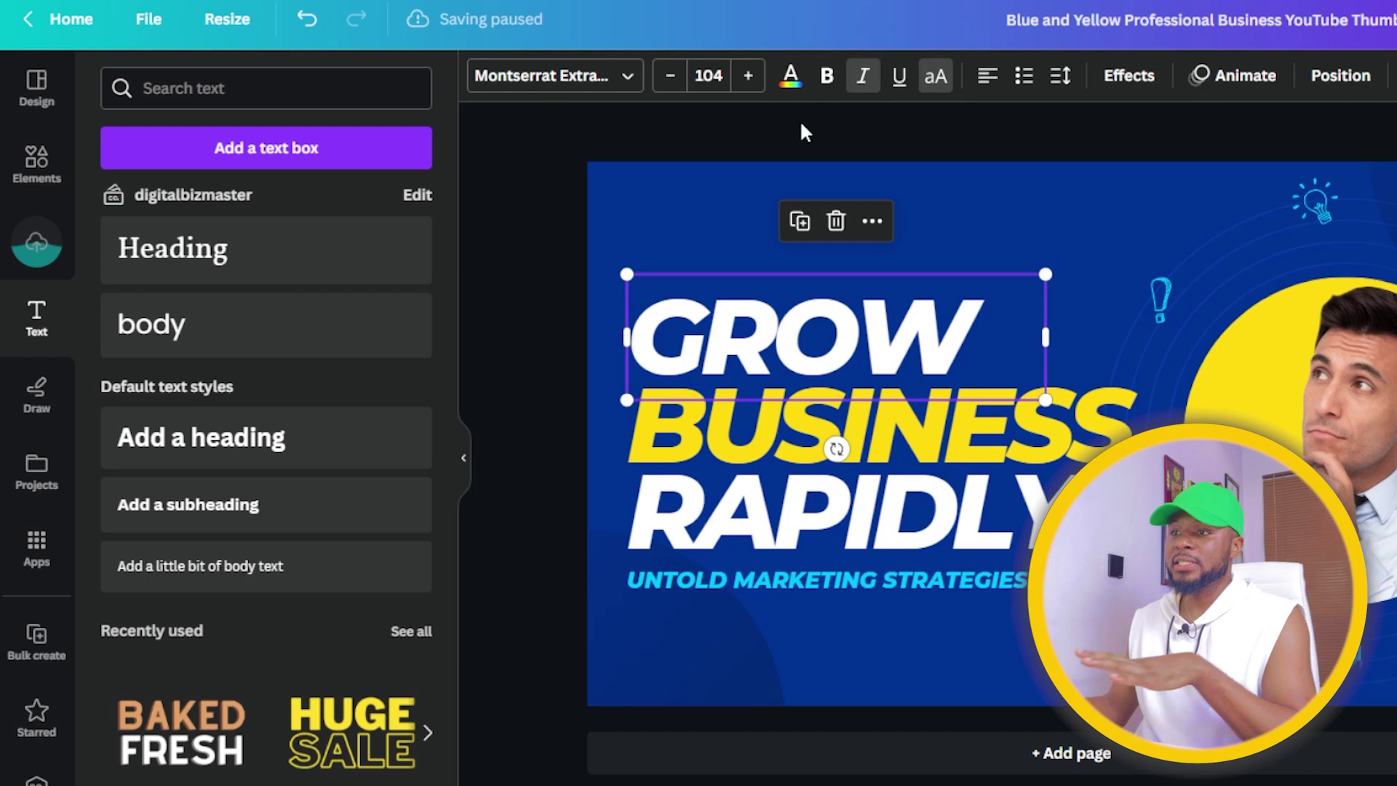
Look over the drawing tools and the designs and folders in the saved projects
click(32, 404)
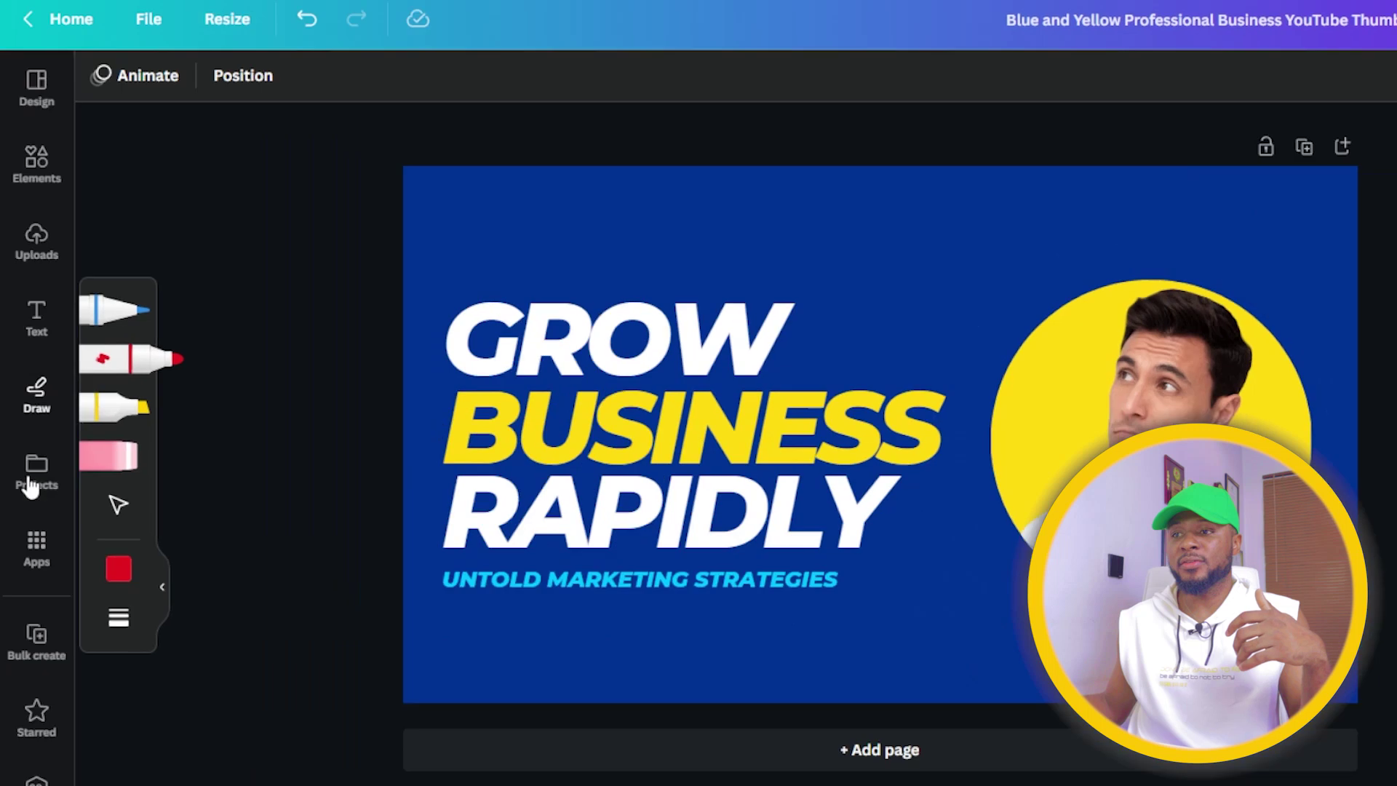
click(30, 472)
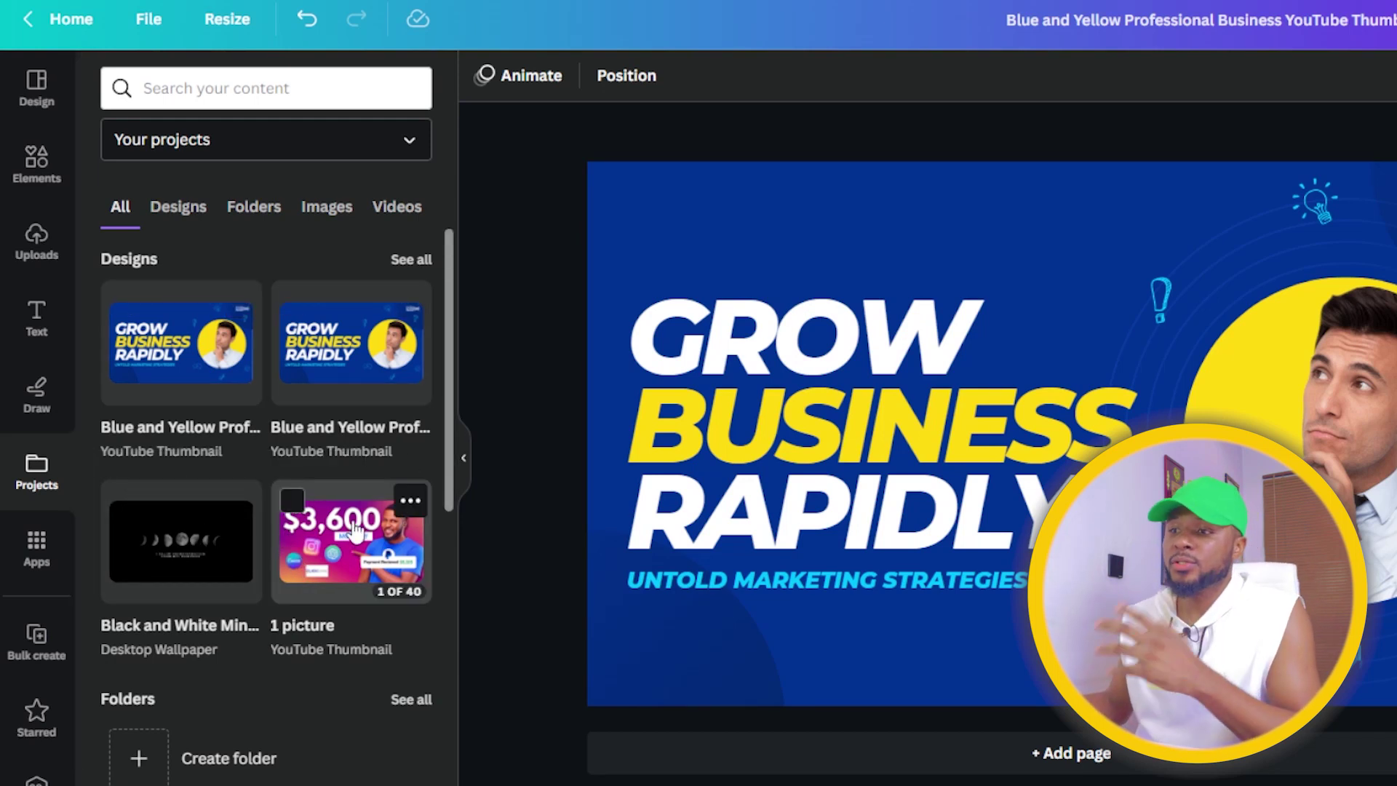
Browse the app catalogue, including the popular, creation and content apps
click(36, 553)
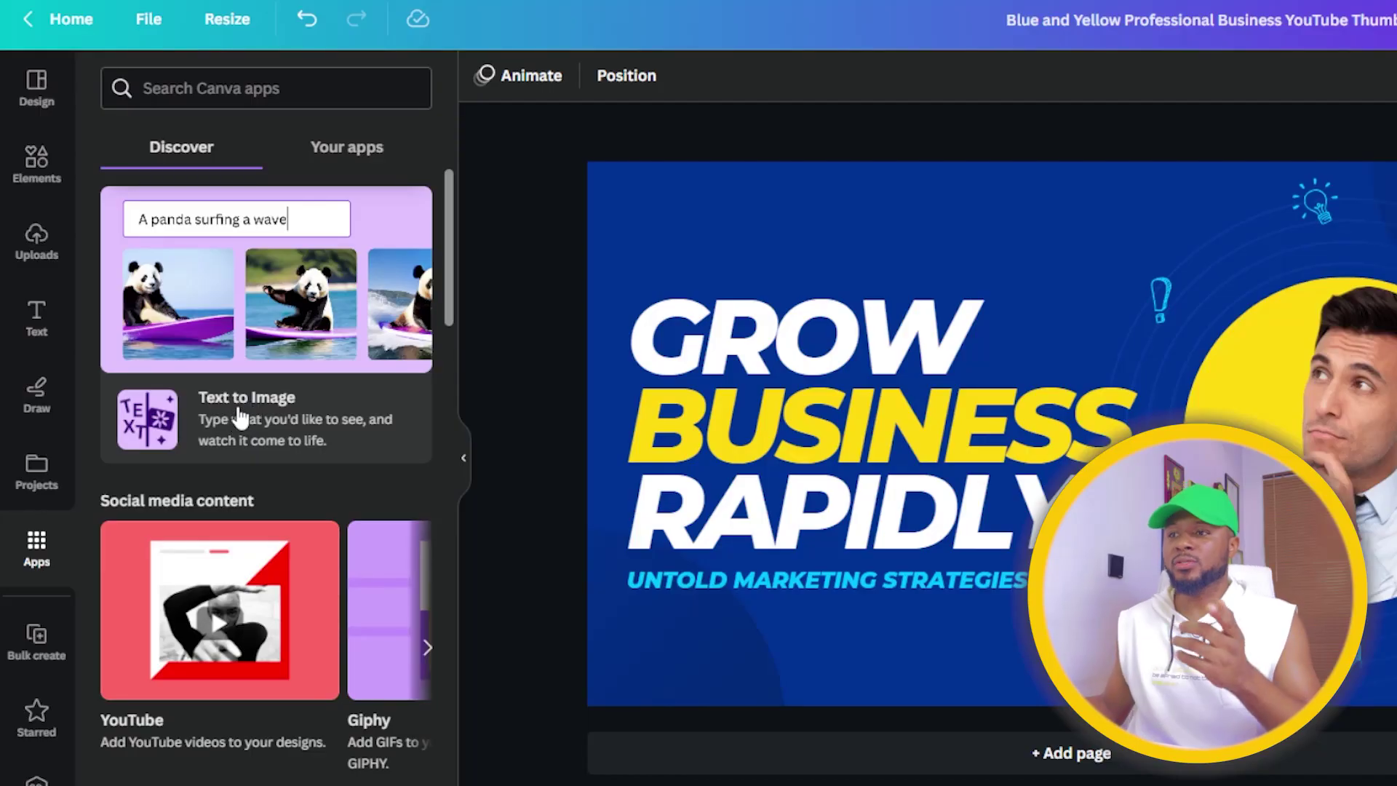
scroll(248, 412, down, 6)
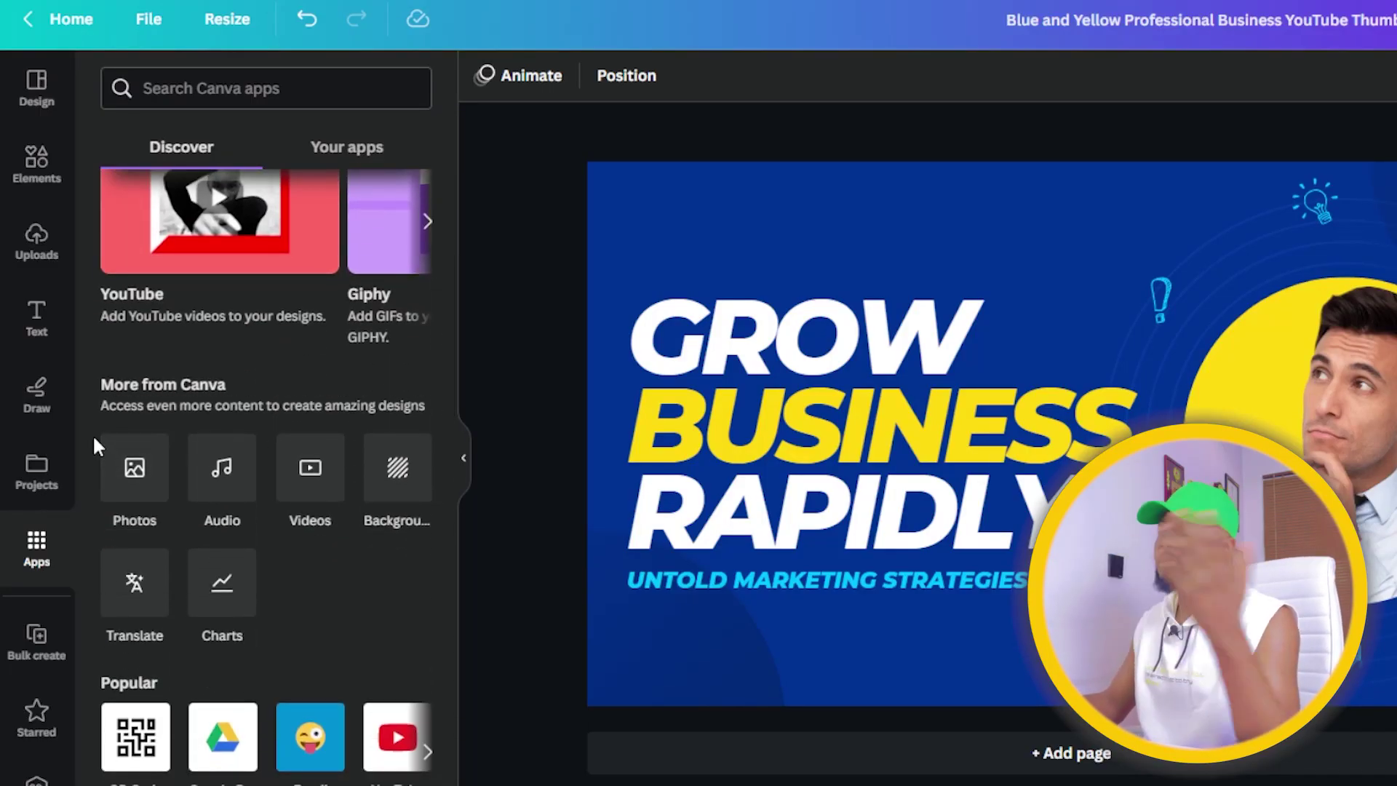
scroll(221, 535, down, 4)
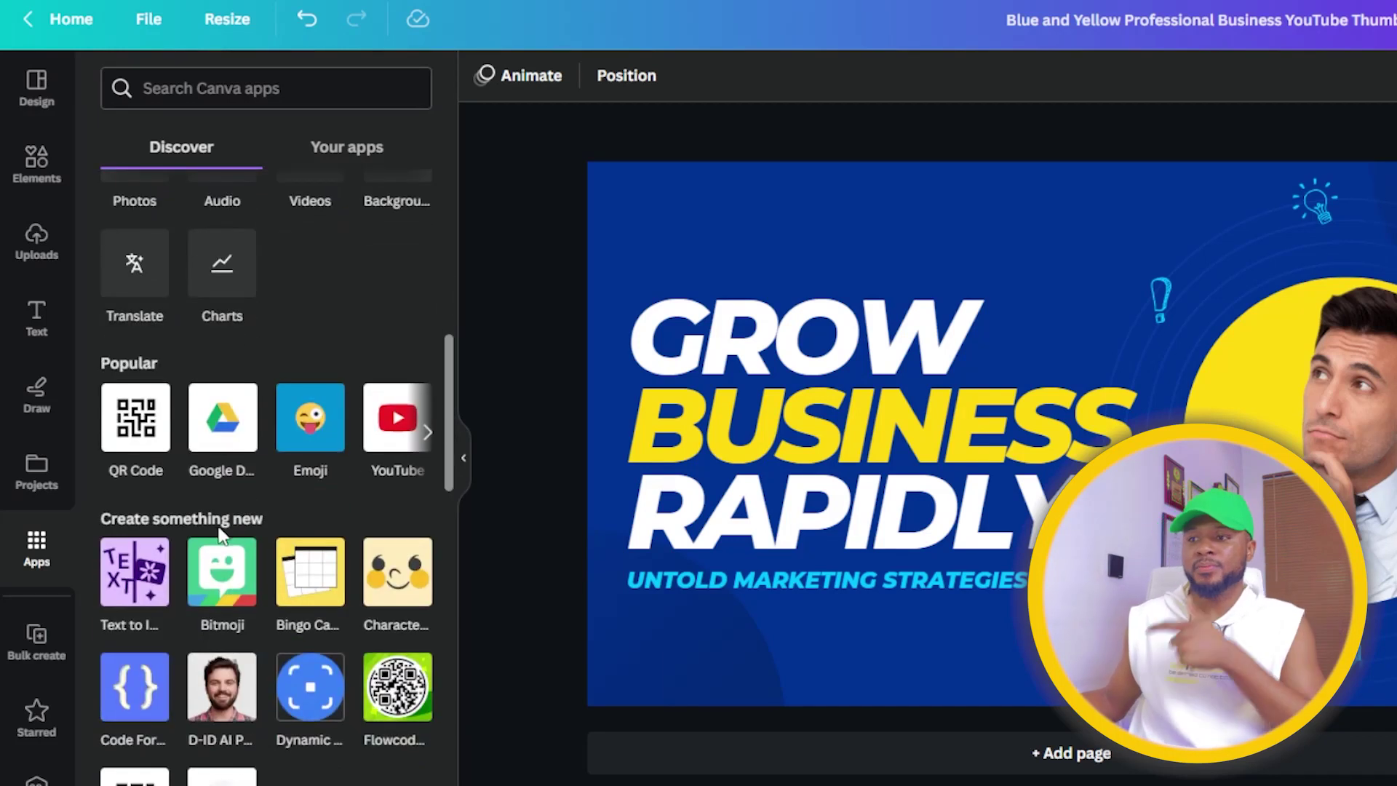
scroll(222, 538, down, 6)
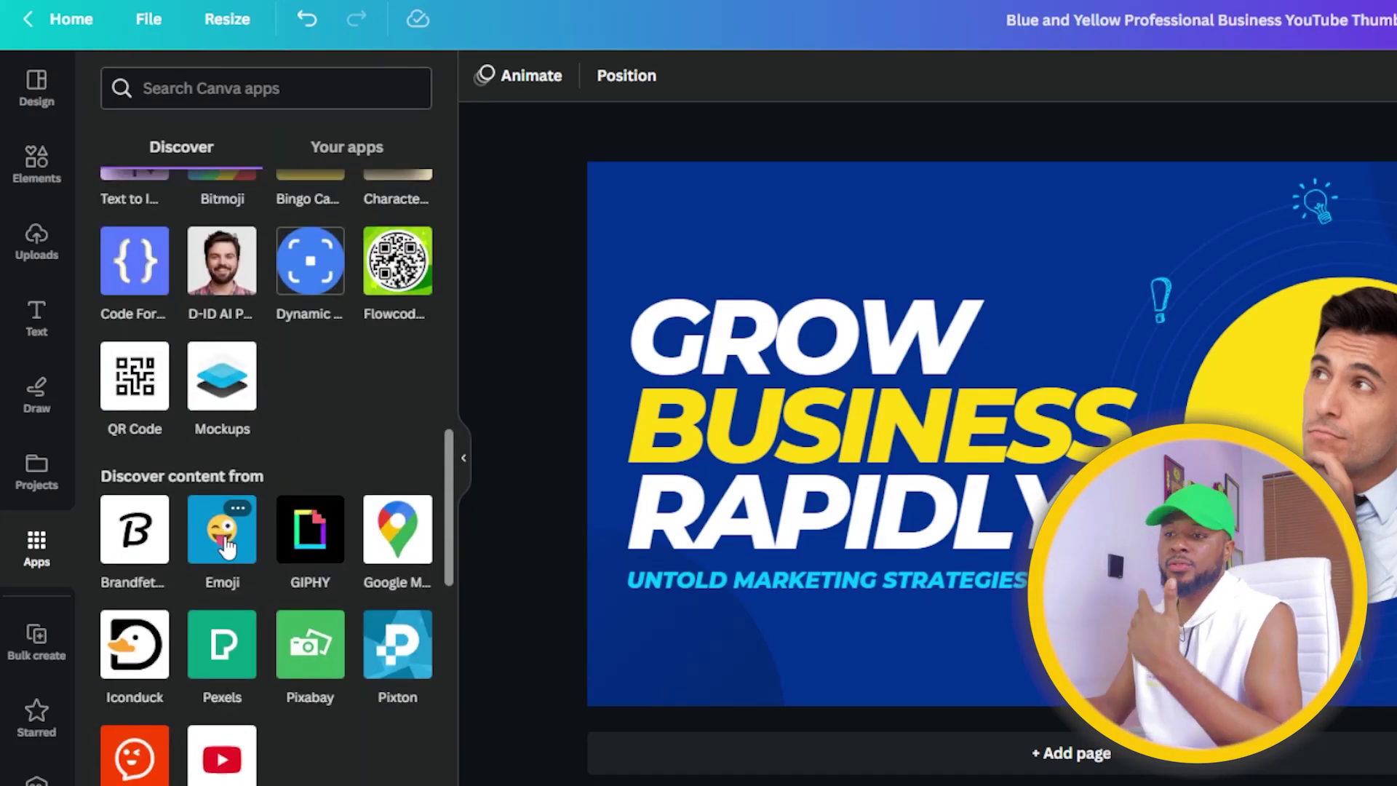
scroll(217, 457, up, 6)
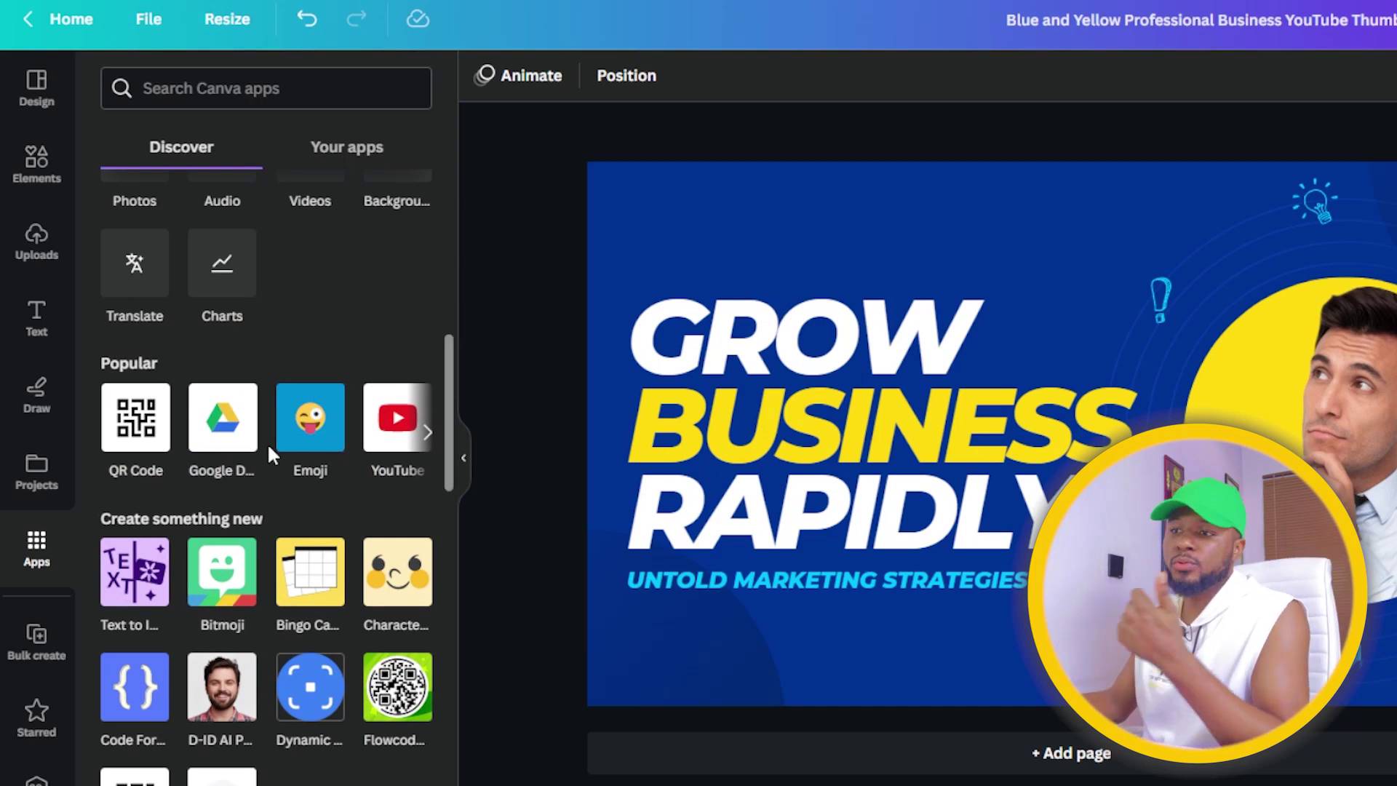
Copy the template page's URL and generate a QR code from it with the QR Code app
click(131, 440)
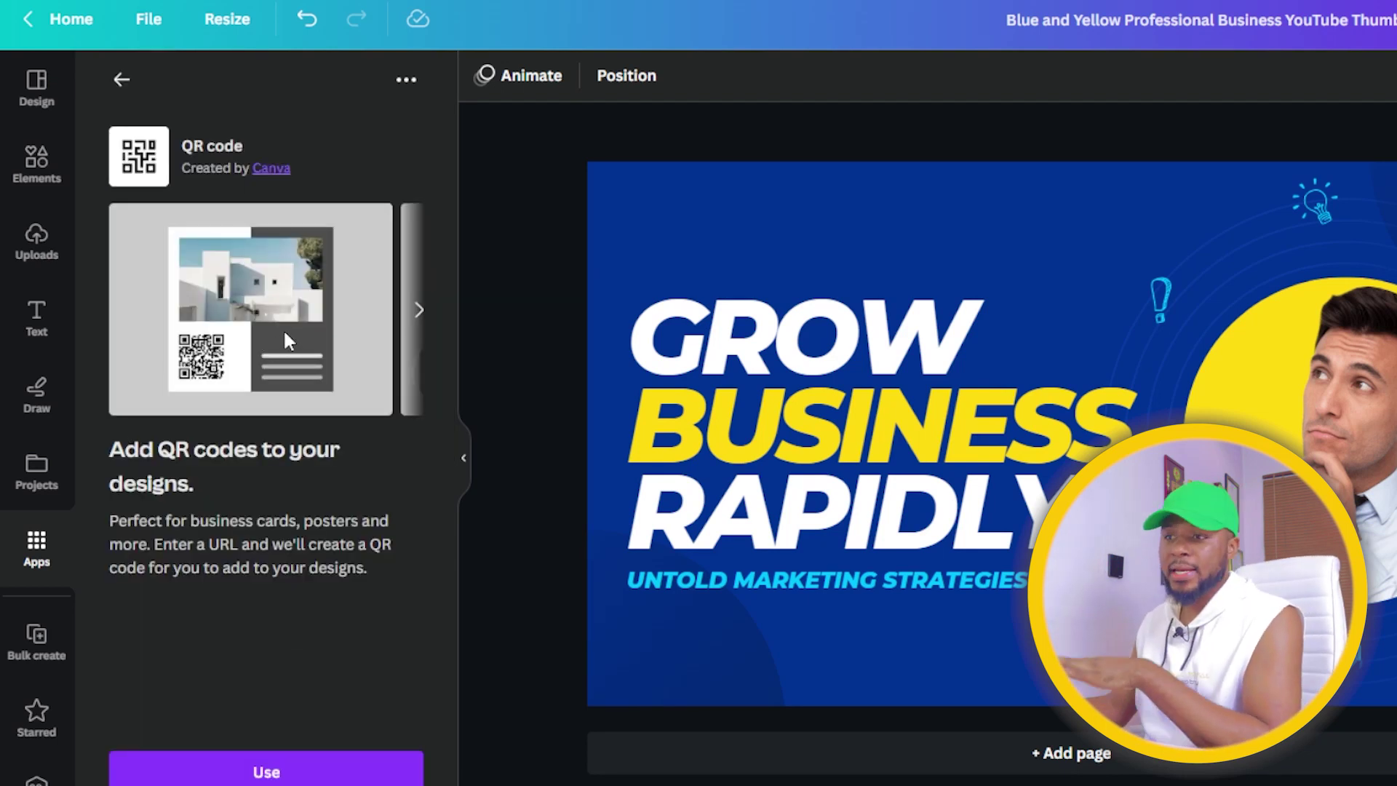
click(270, 771)
click(185, 226)
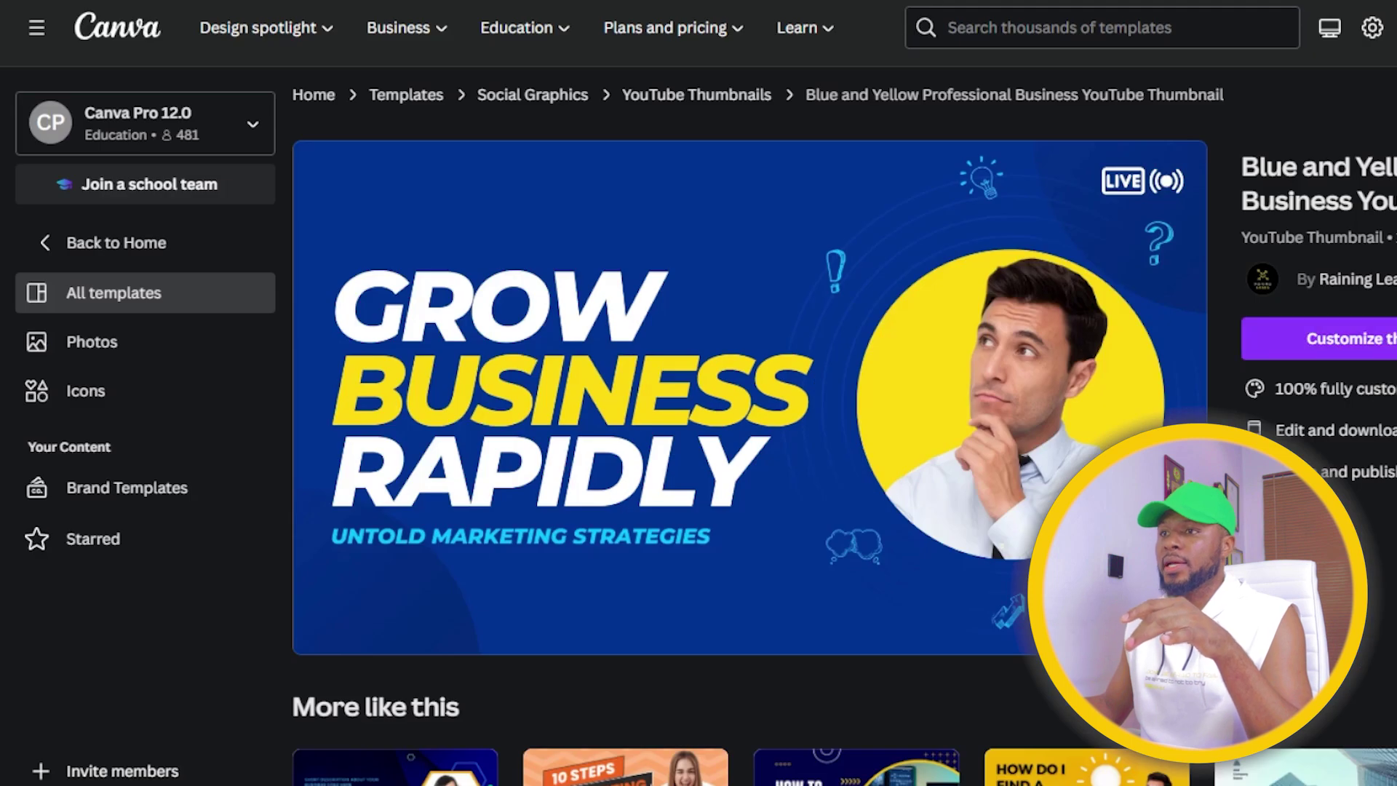
right_click(282, 9)
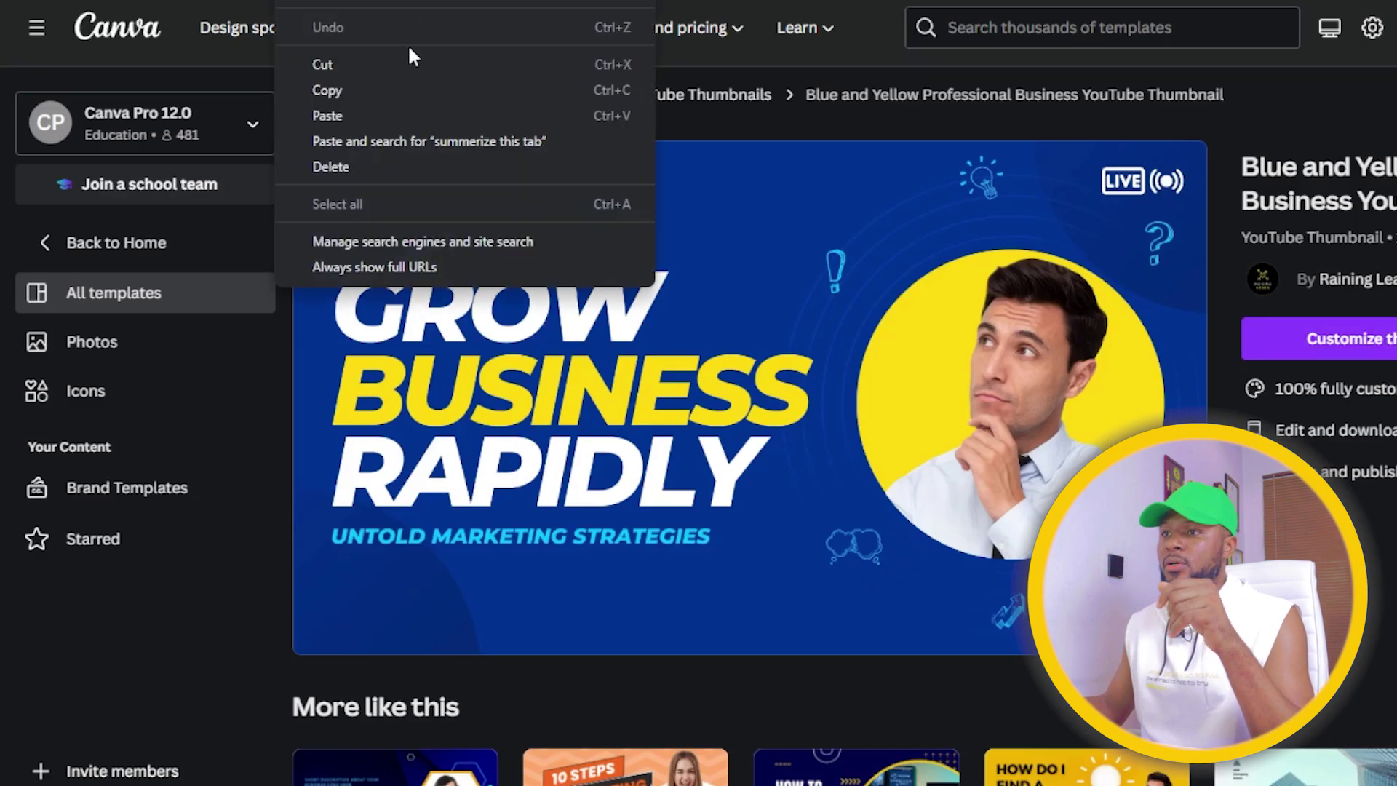
click(349, 91)
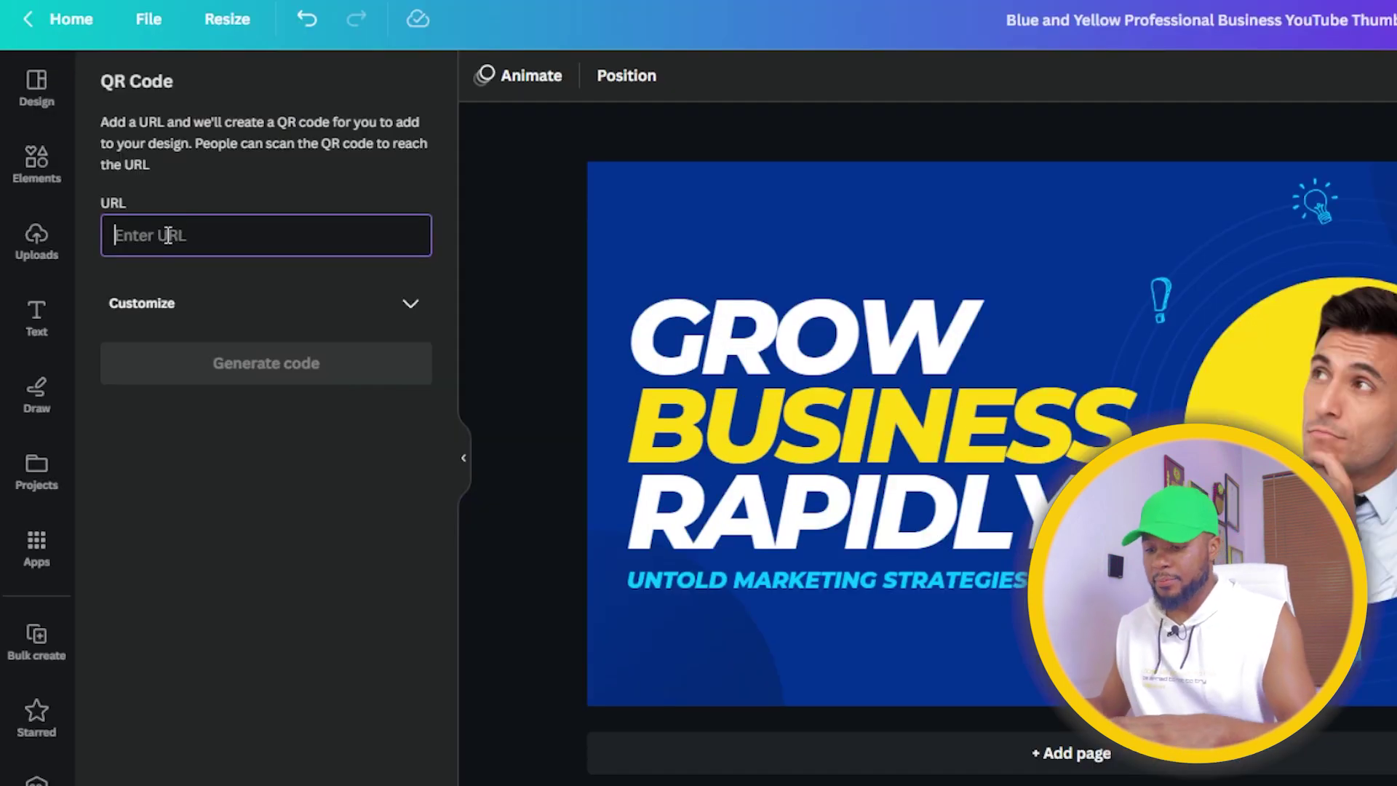
key(ctrl+v)
click(396, 312)
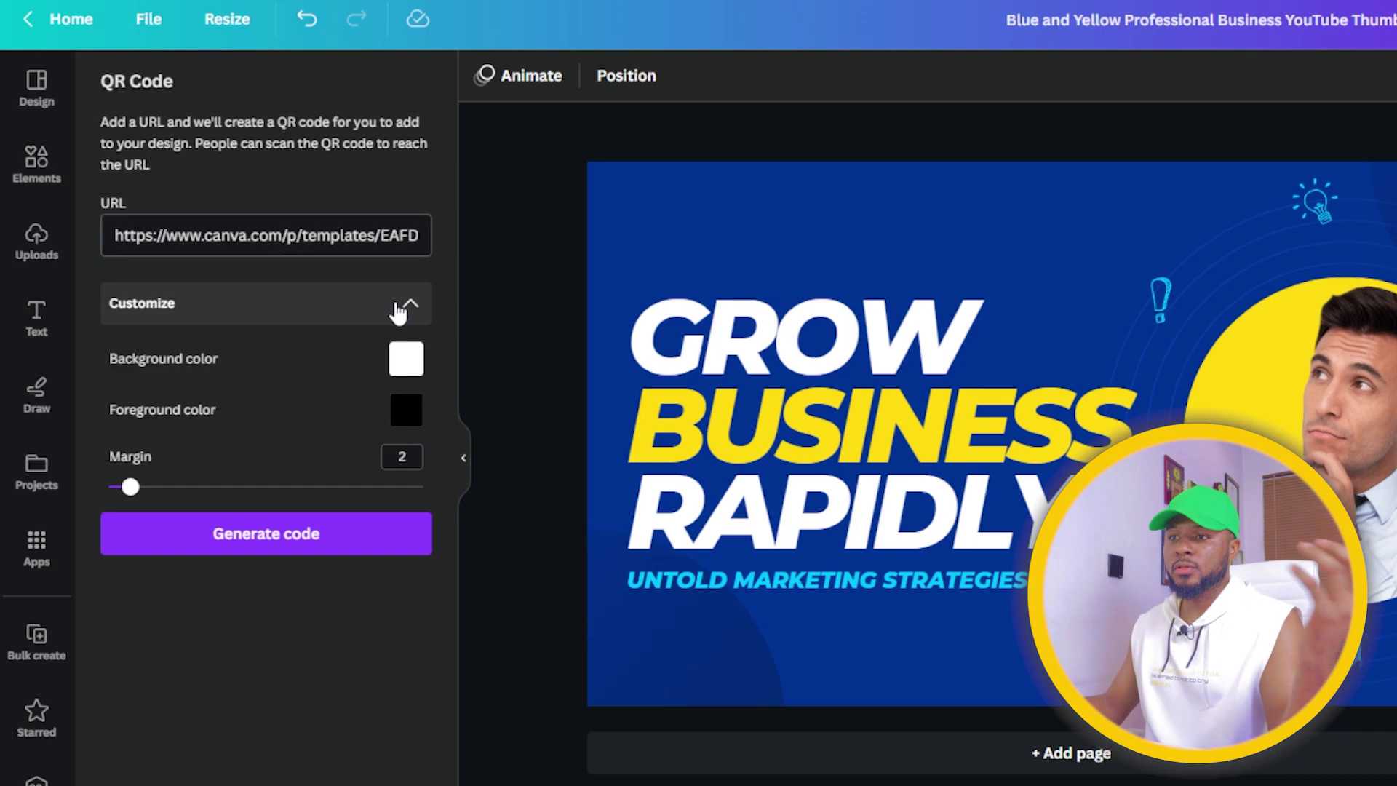
click(337, 533)
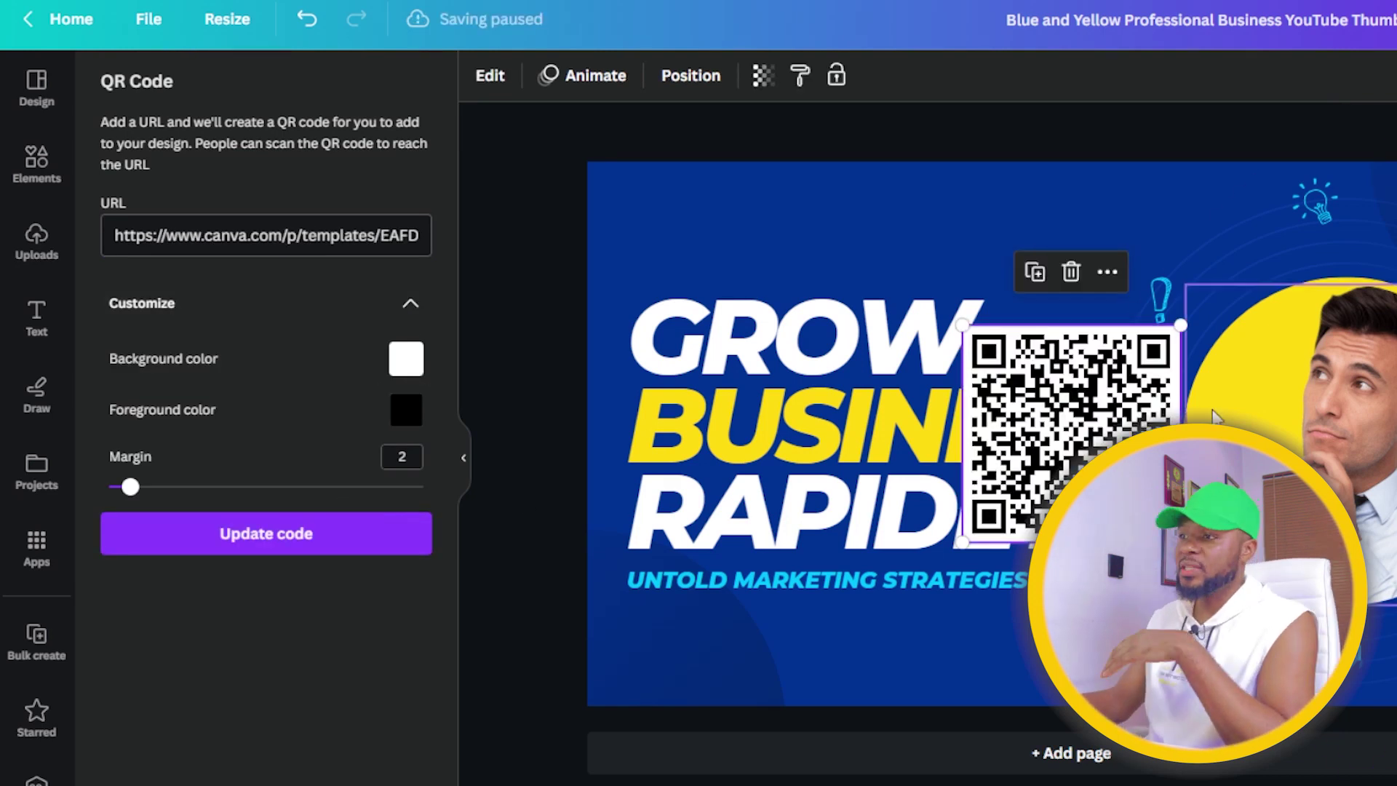
Move the QR code over the GROW headline, delete it and return to the app catalogue
drag(856, 348, 819, 298)
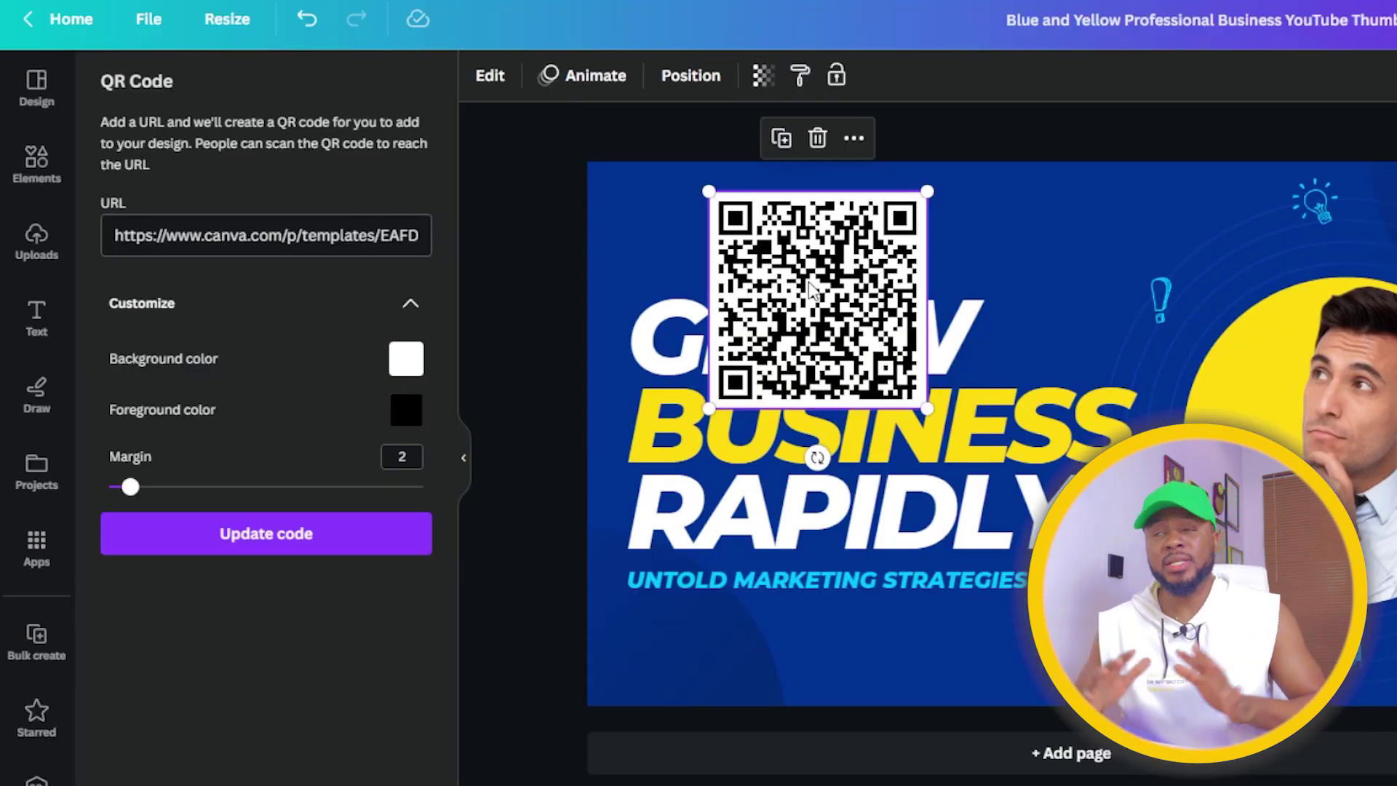
click(817, 140)
click(36, 547)
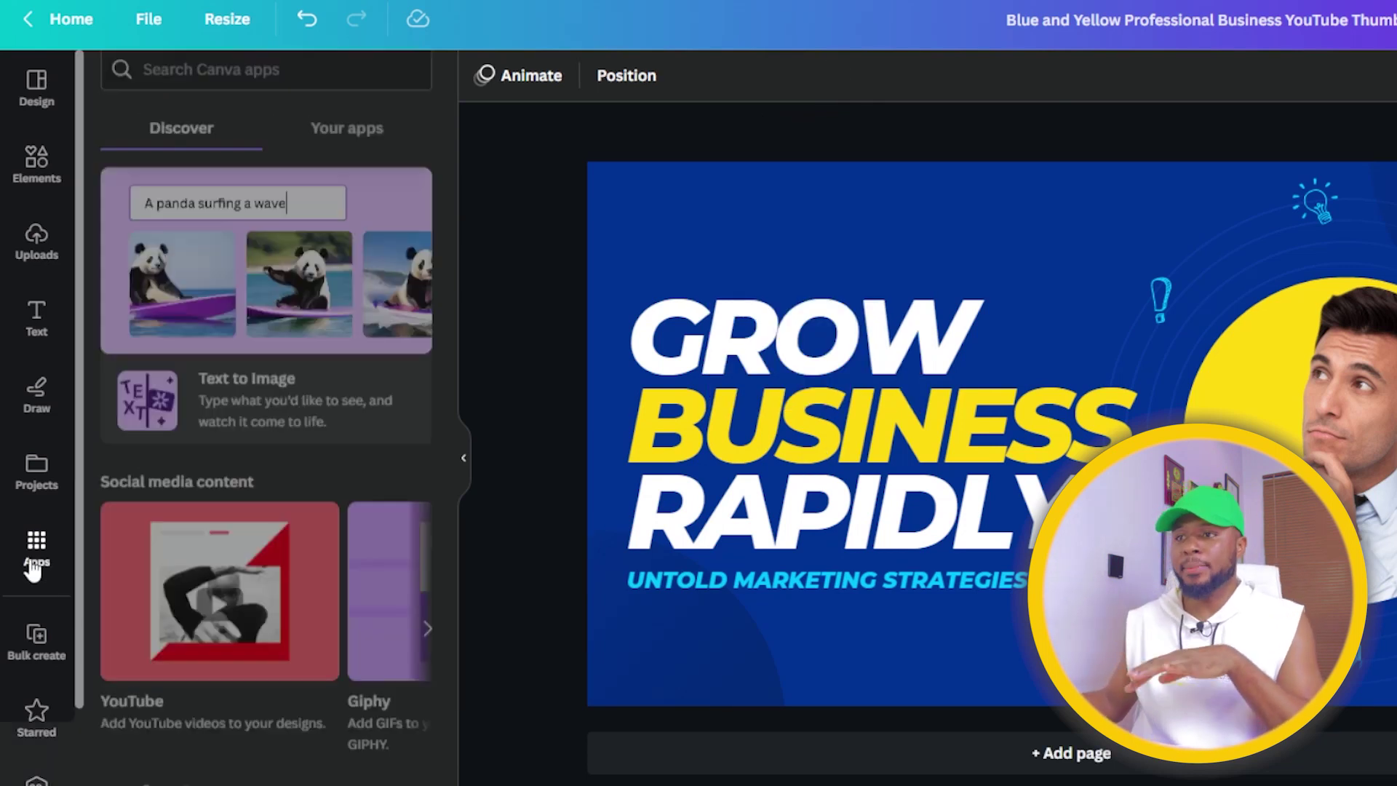
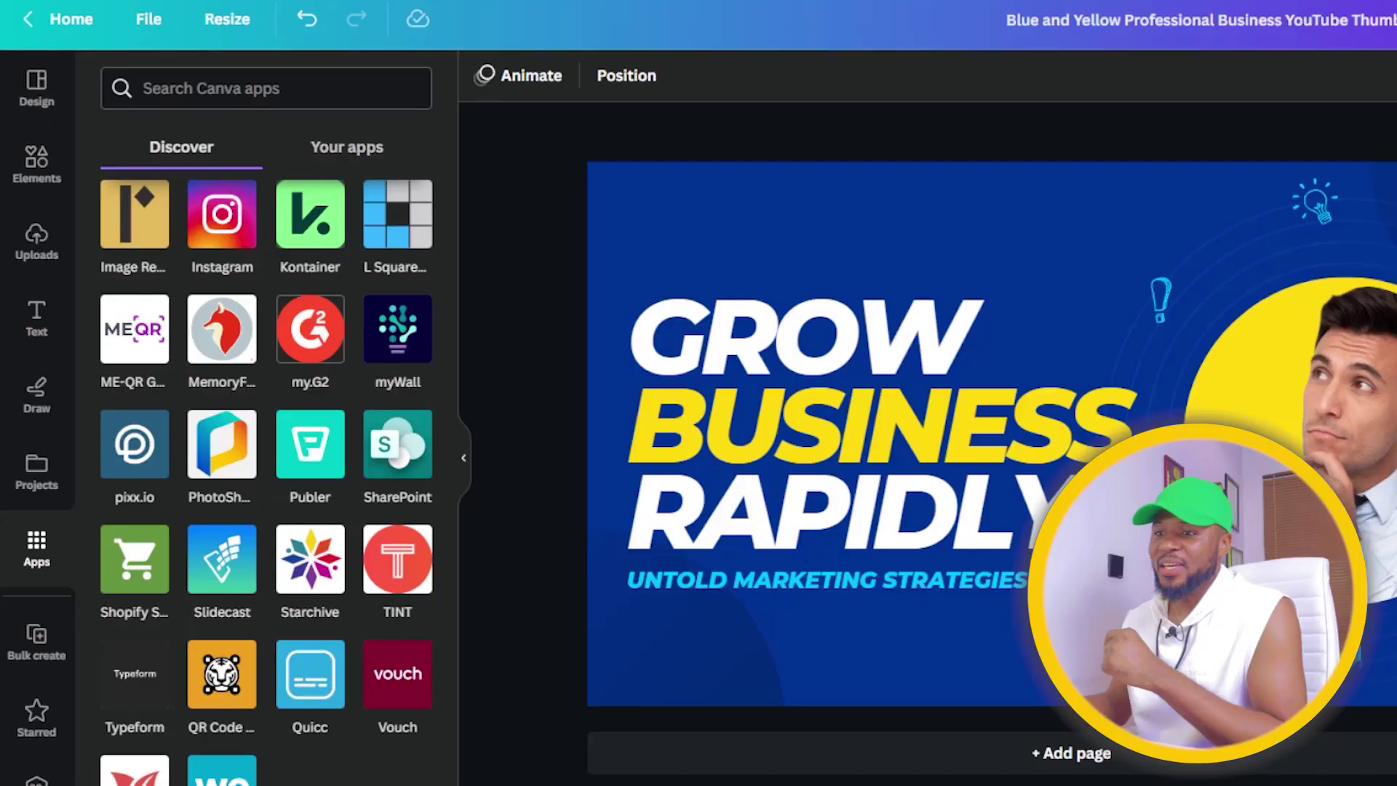
Look over the starred templates and the brand logo section
click(32, 643)
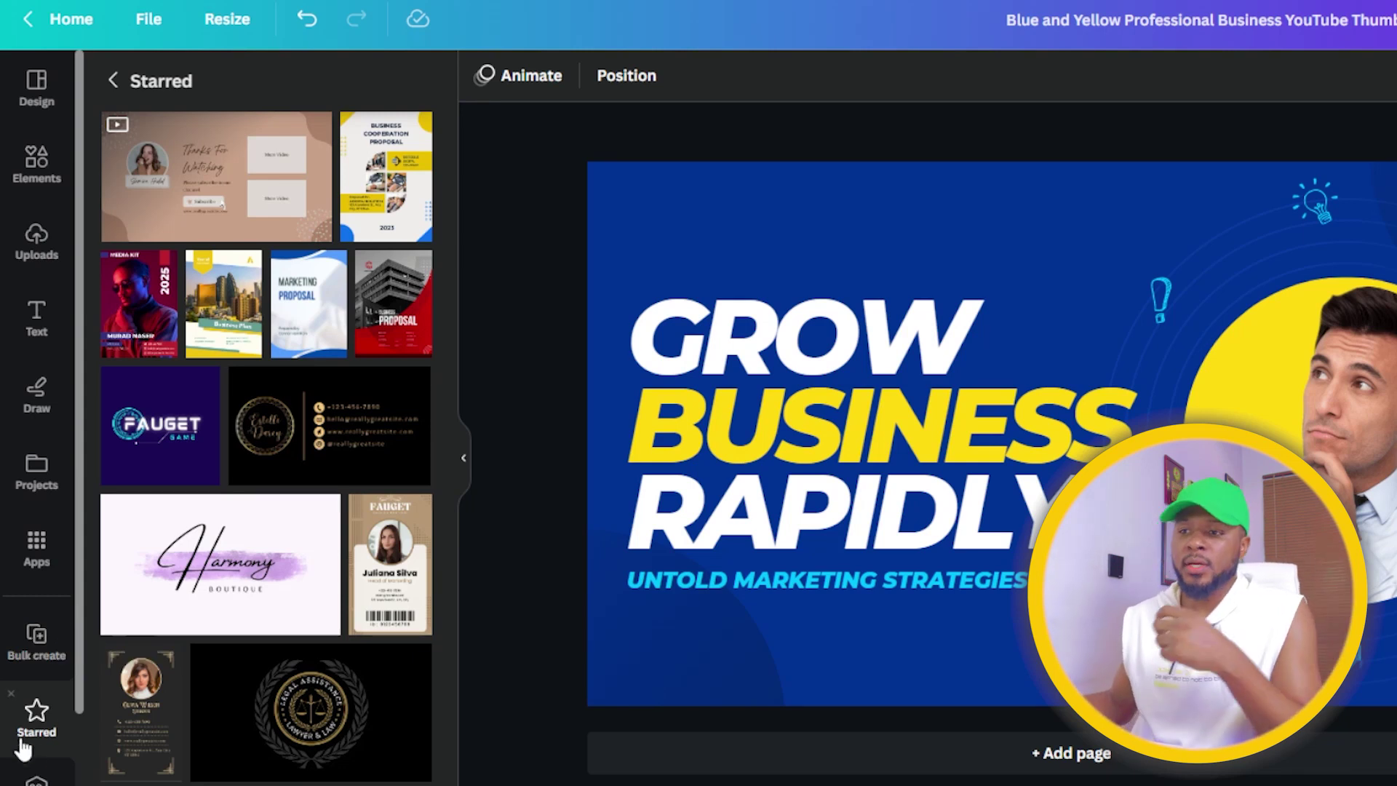
scroll(323, 353, down, 2)
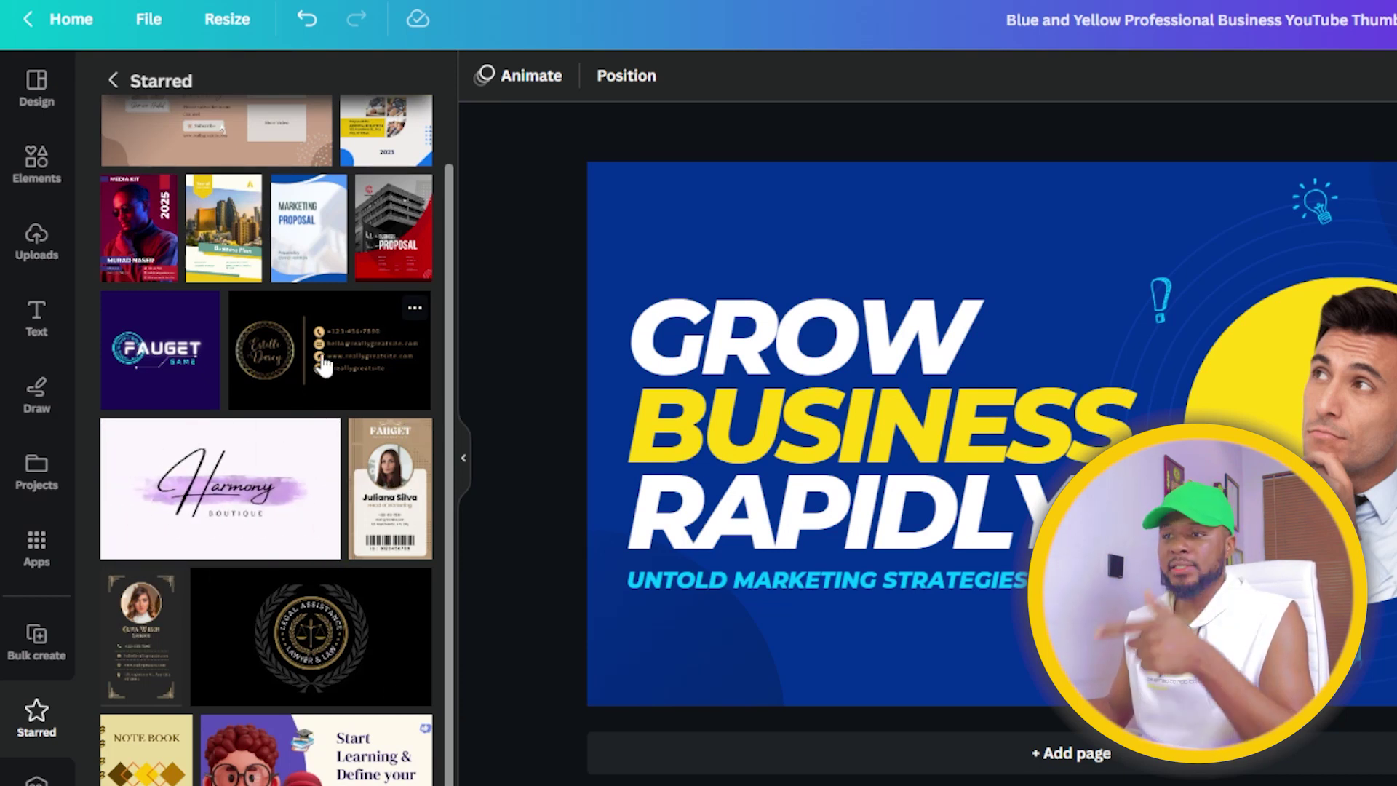
scroll(322, 368, up, 1)
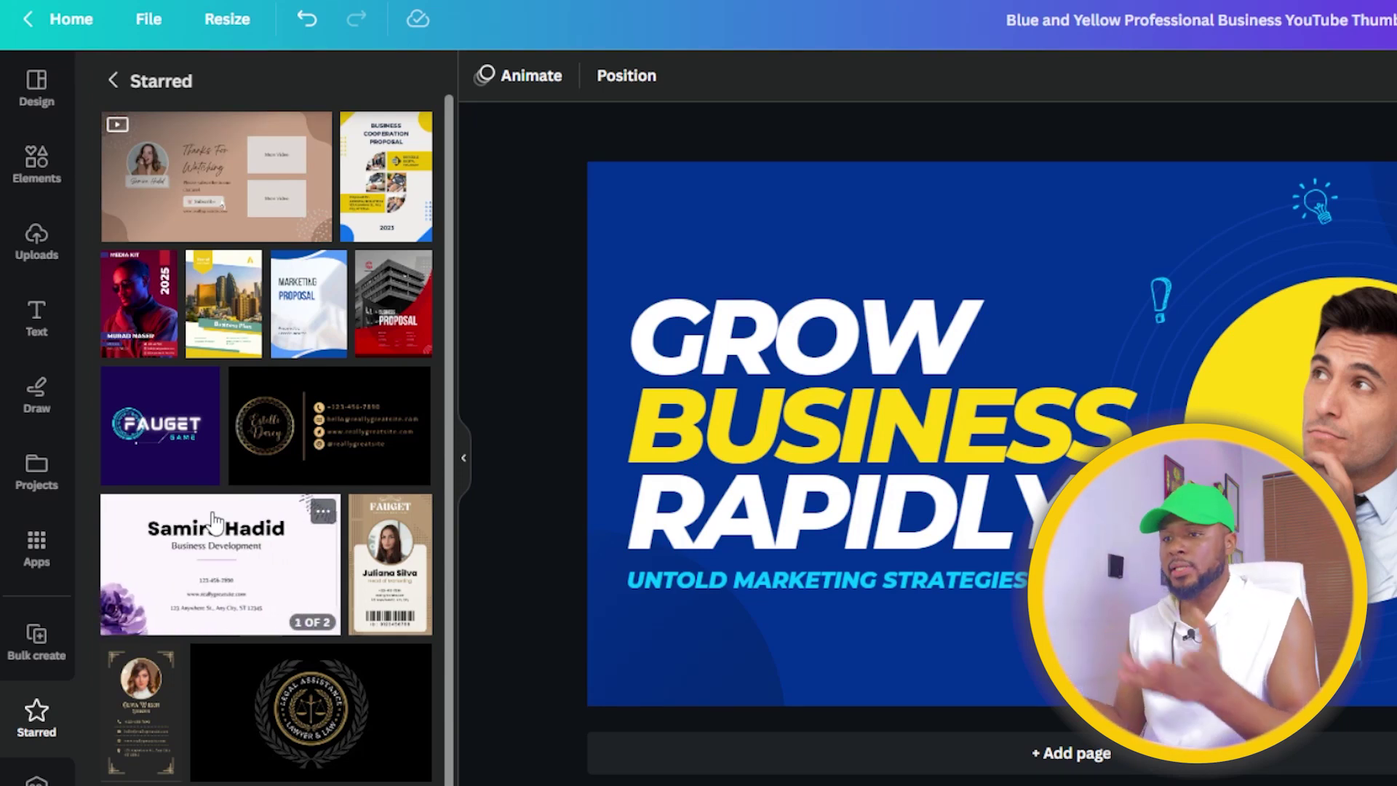
click(37, 777)
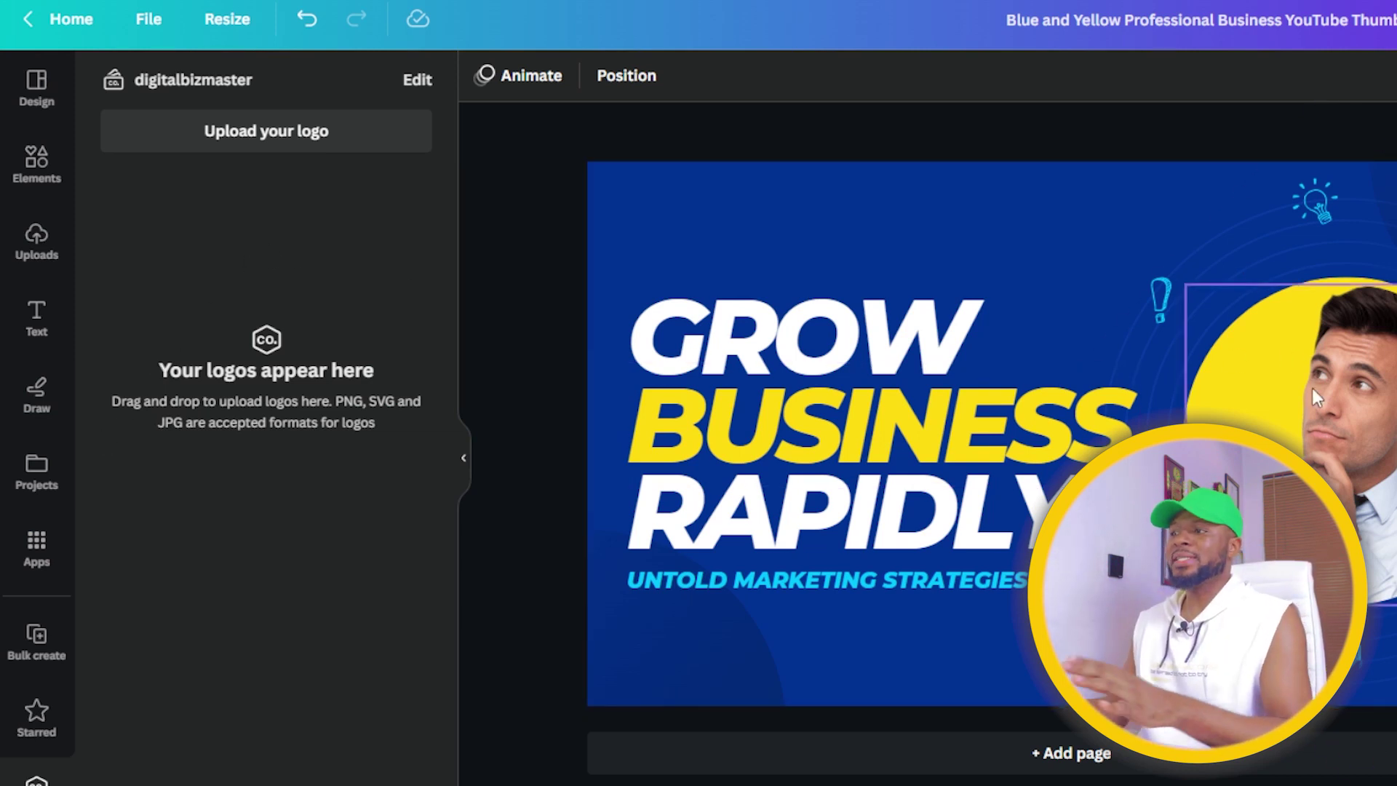
Delete the thinking man's photo and place the uploaded photo of the man in the lime-yellow T-shirt beside the headline
click(1355, 404)
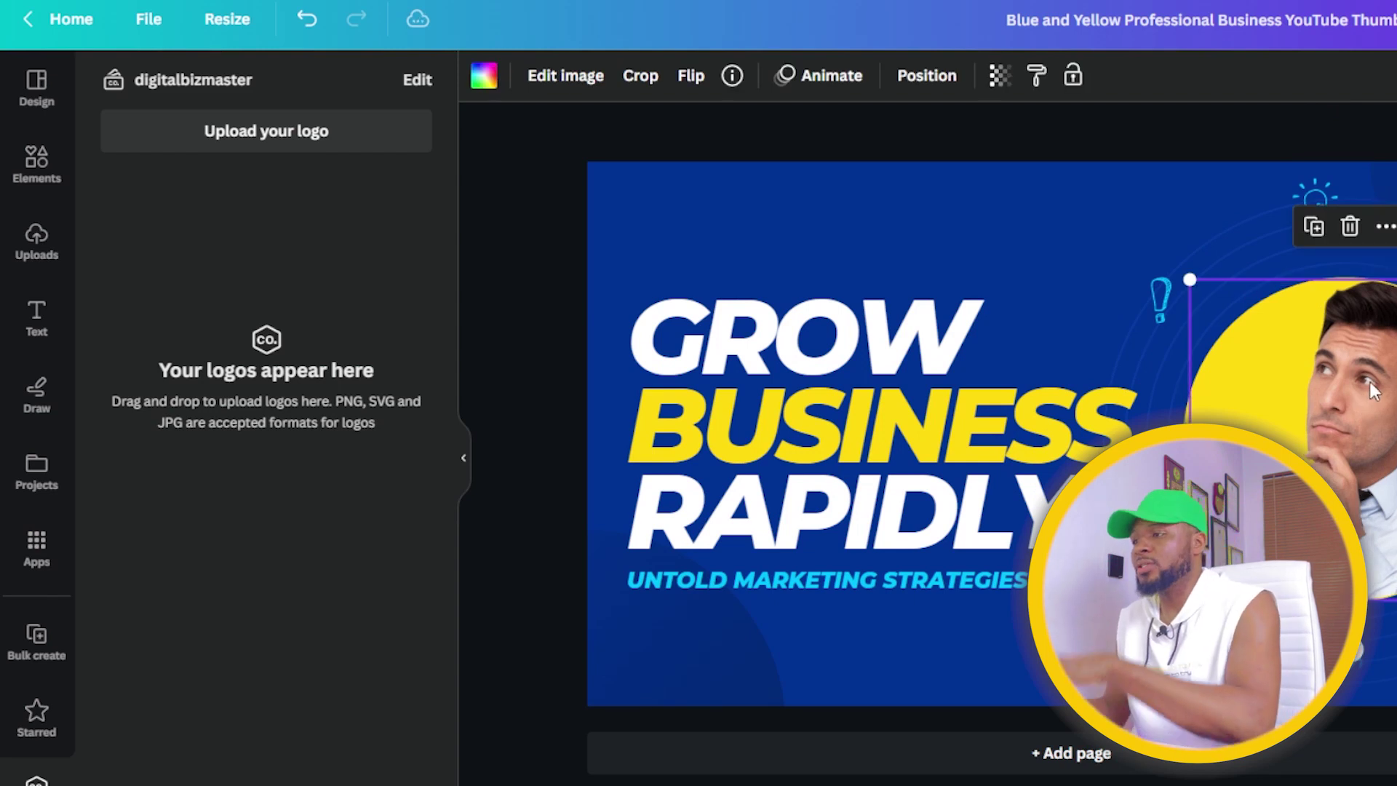
key(Delete)
key(Delete)
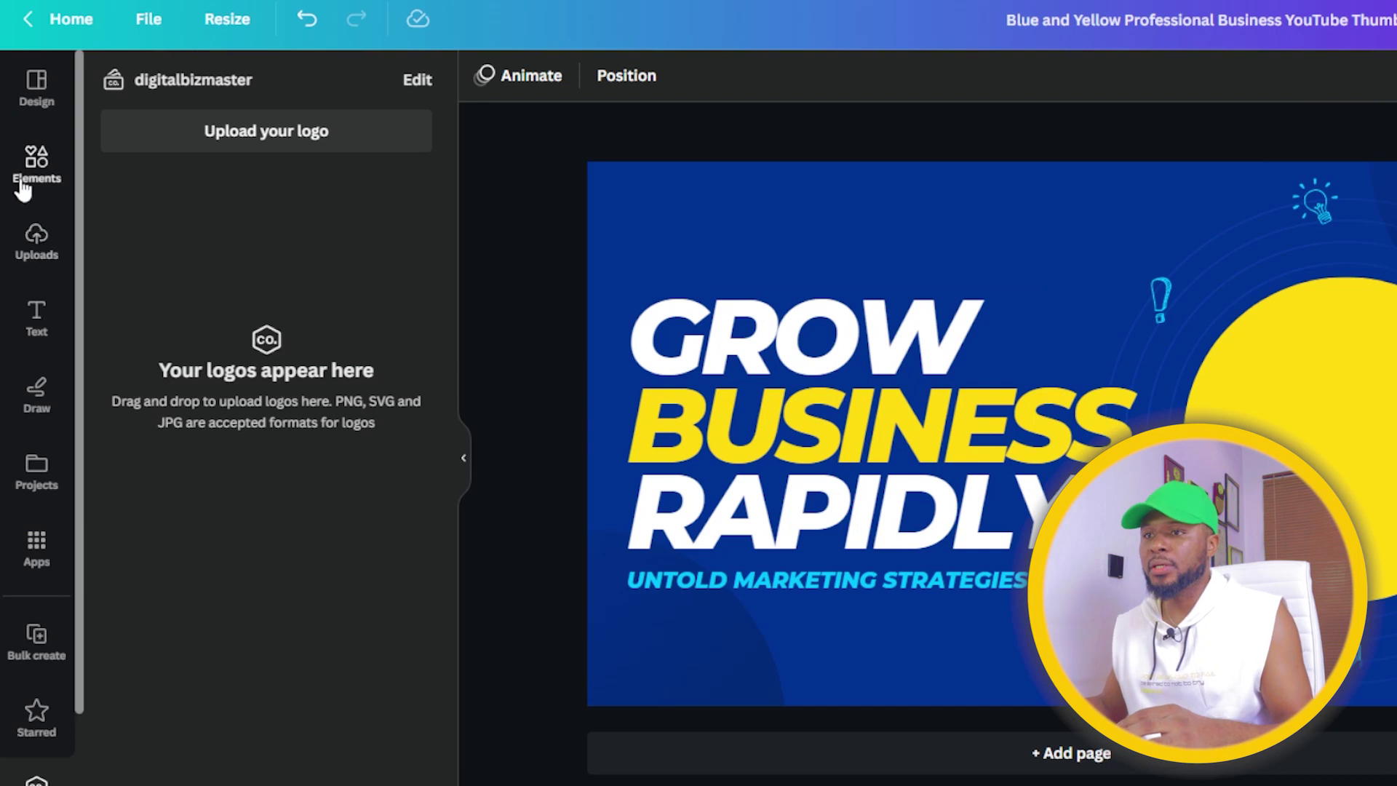
click(37, 240)
scroll(266, 509, down, 5)
drag(352, 499, 1263, 480)
drag(1240, 335, 1389, 417)
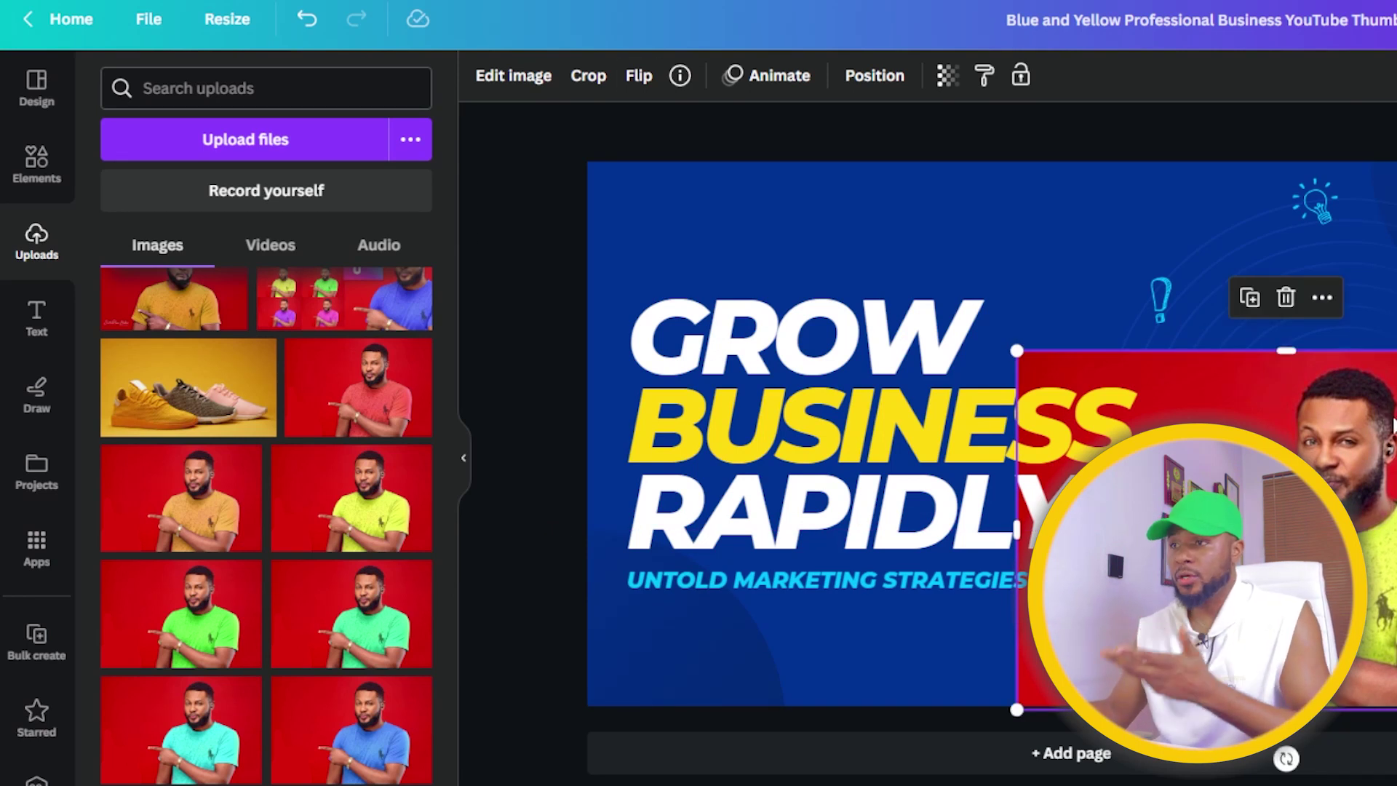
Remove the red background from the new photo, then enlarge the man and position him beside the headline
click(507, 81)
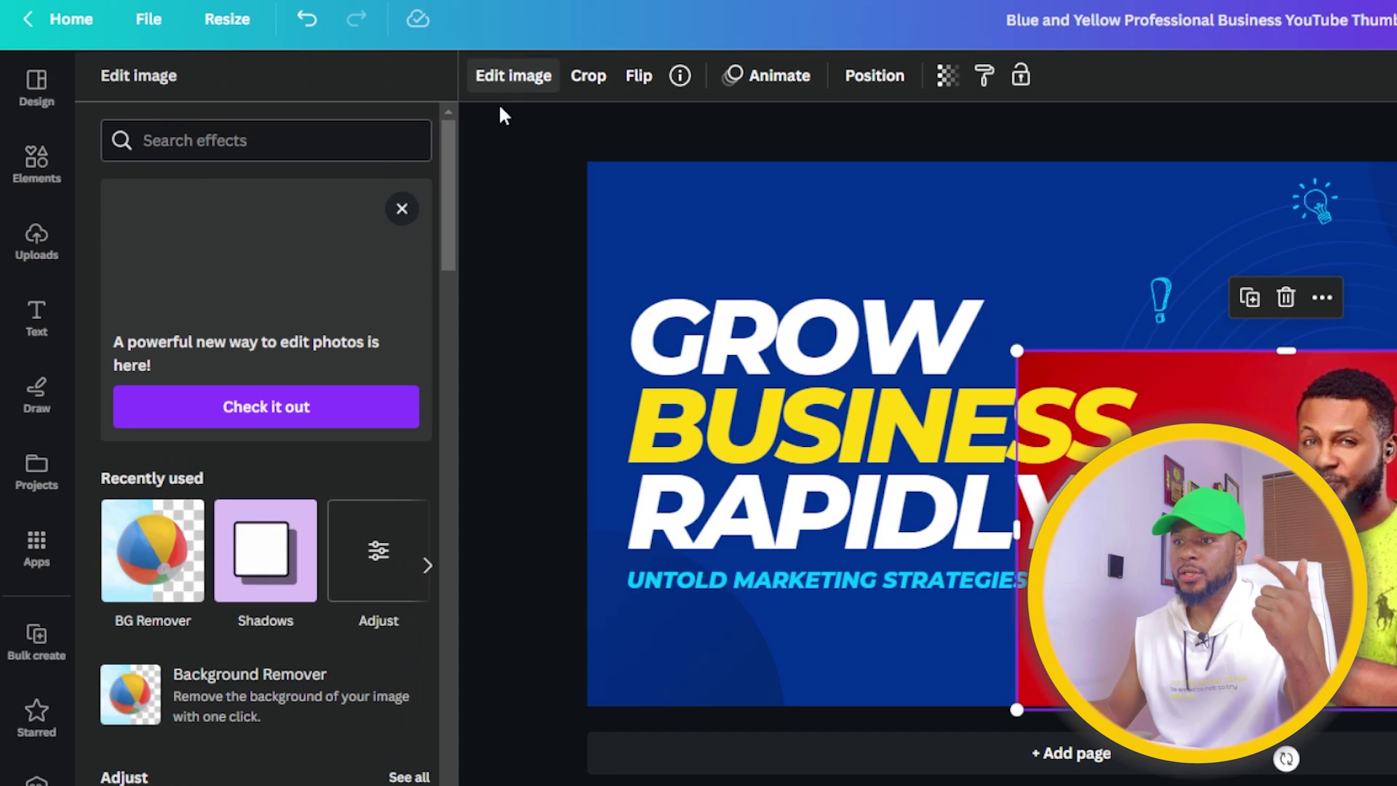
click(182, 566)
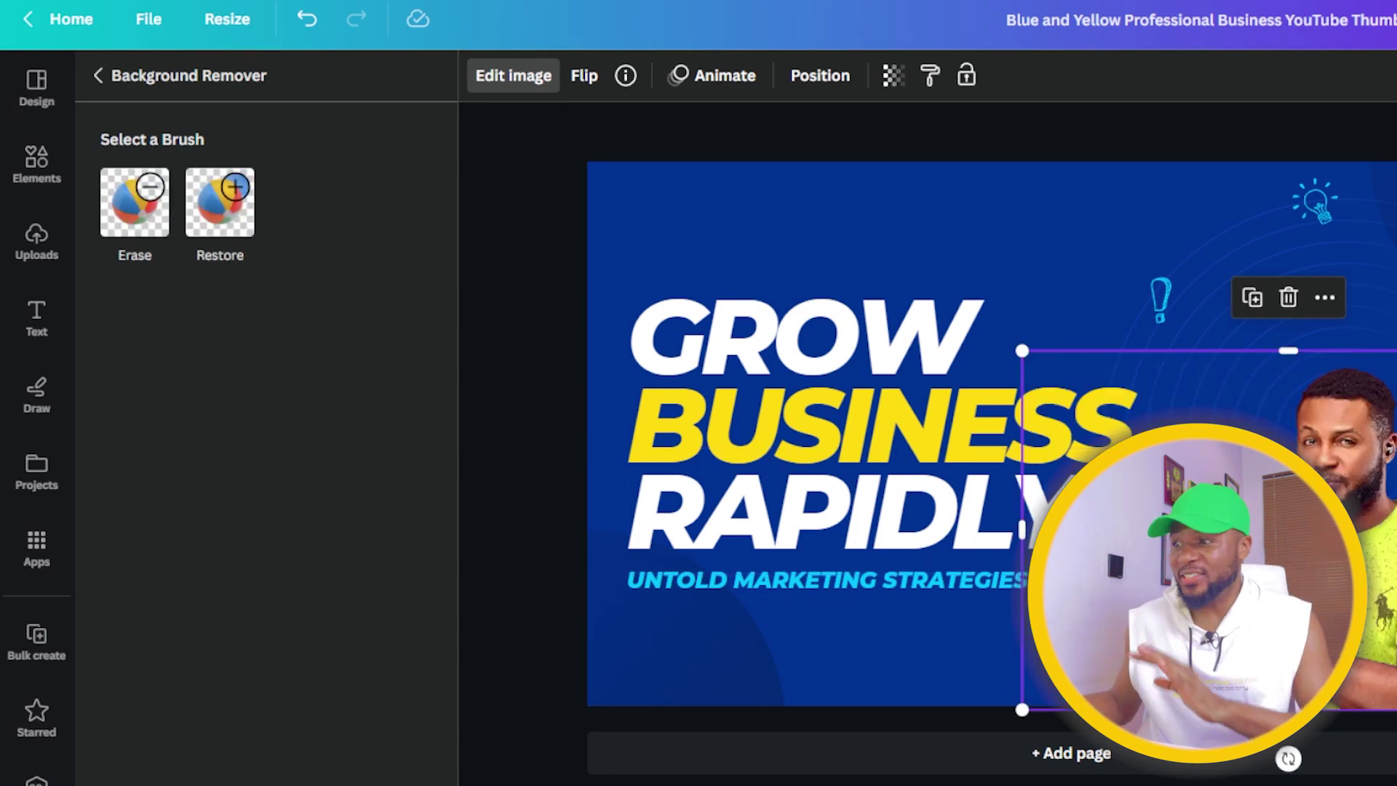
drag(1022, 351, 761, 191)
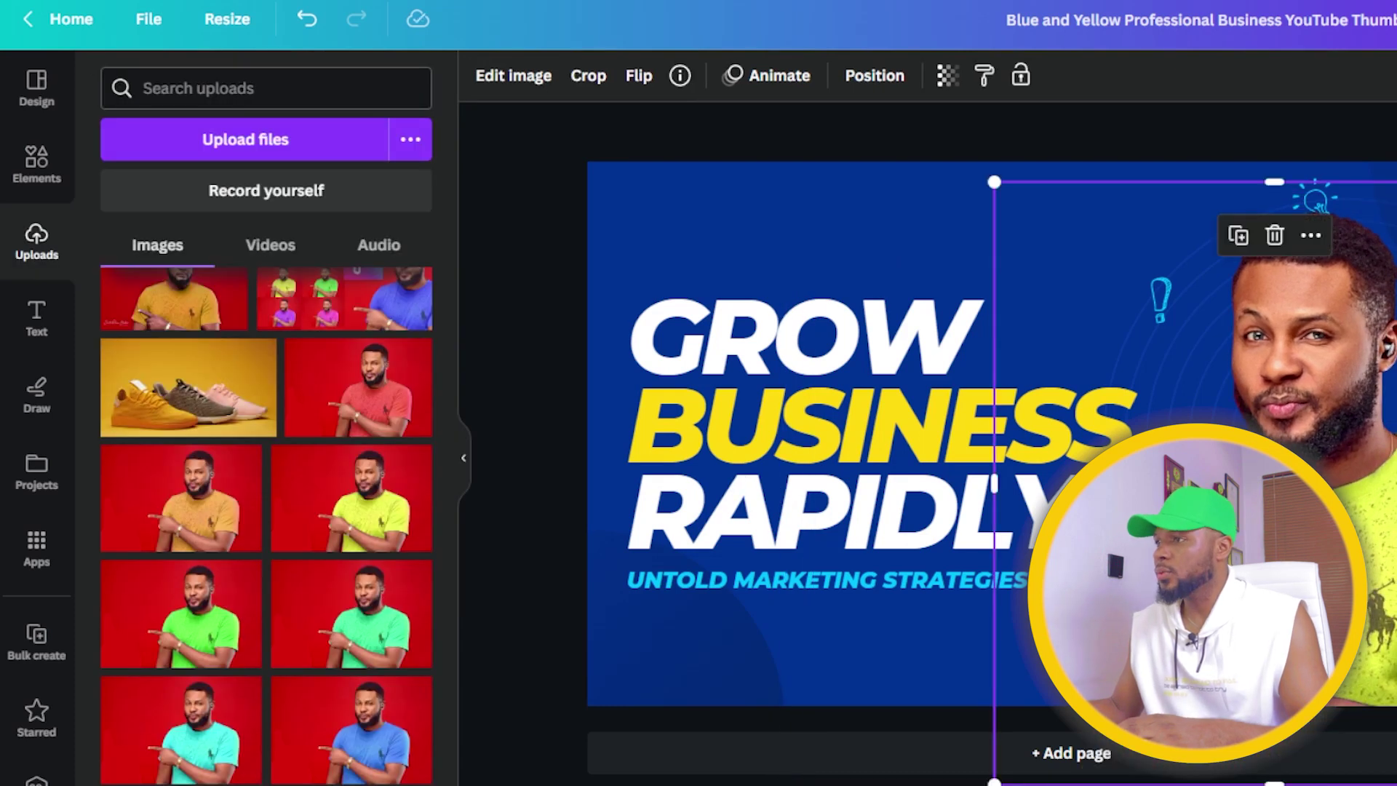
key(Escape)
click(1054, 341)
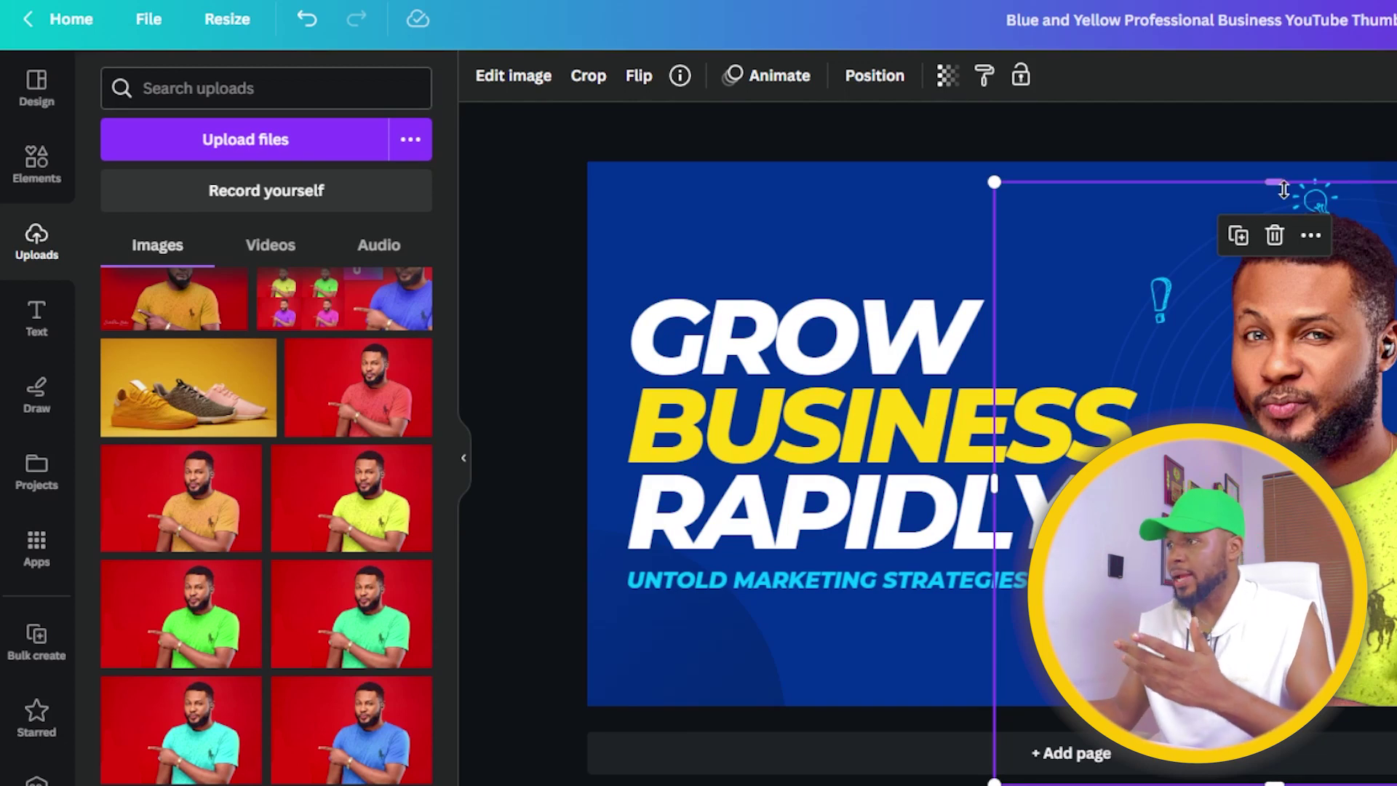
drag(1382, 374, 1307, 337)
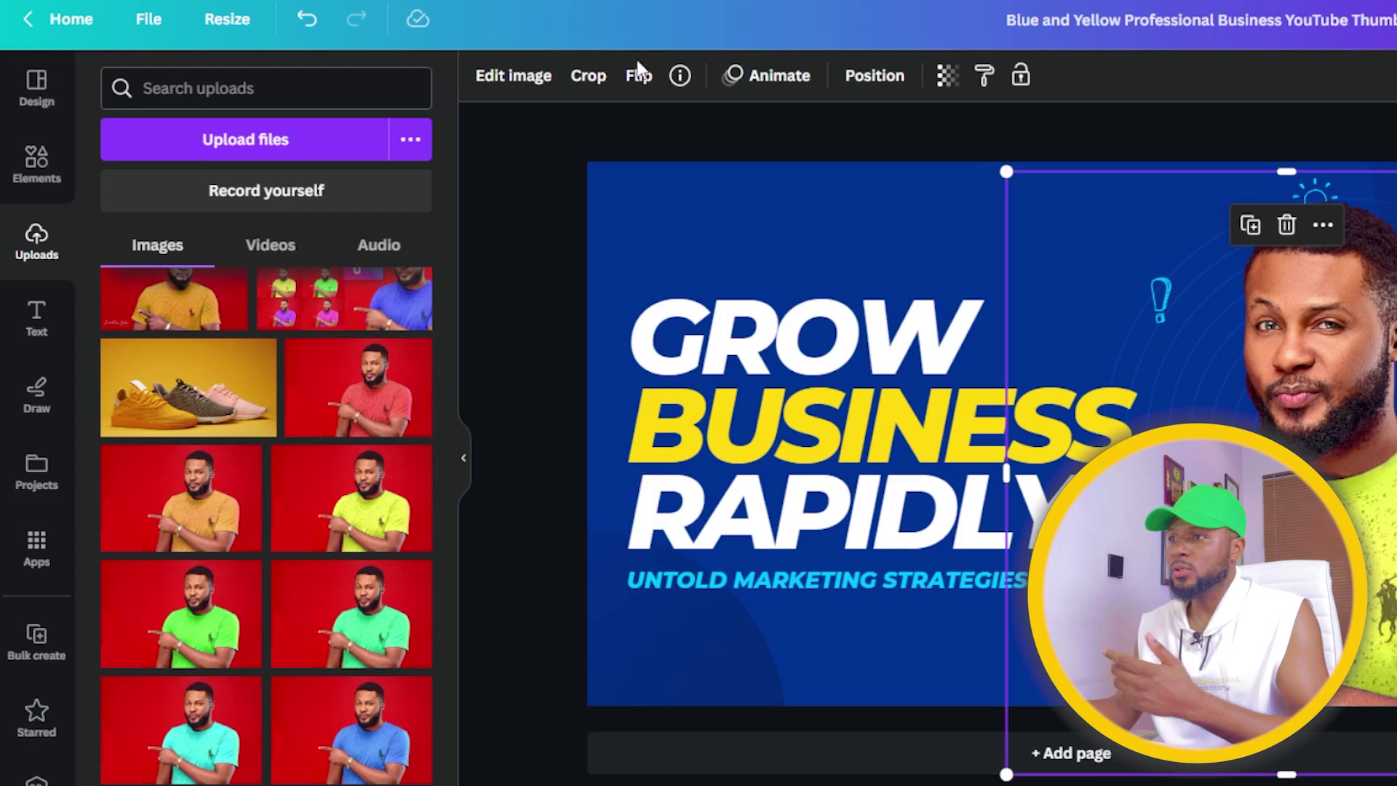
List the design's layers and delete the exclamation mark and light bulb graphics around the man's head
click(861, 80)
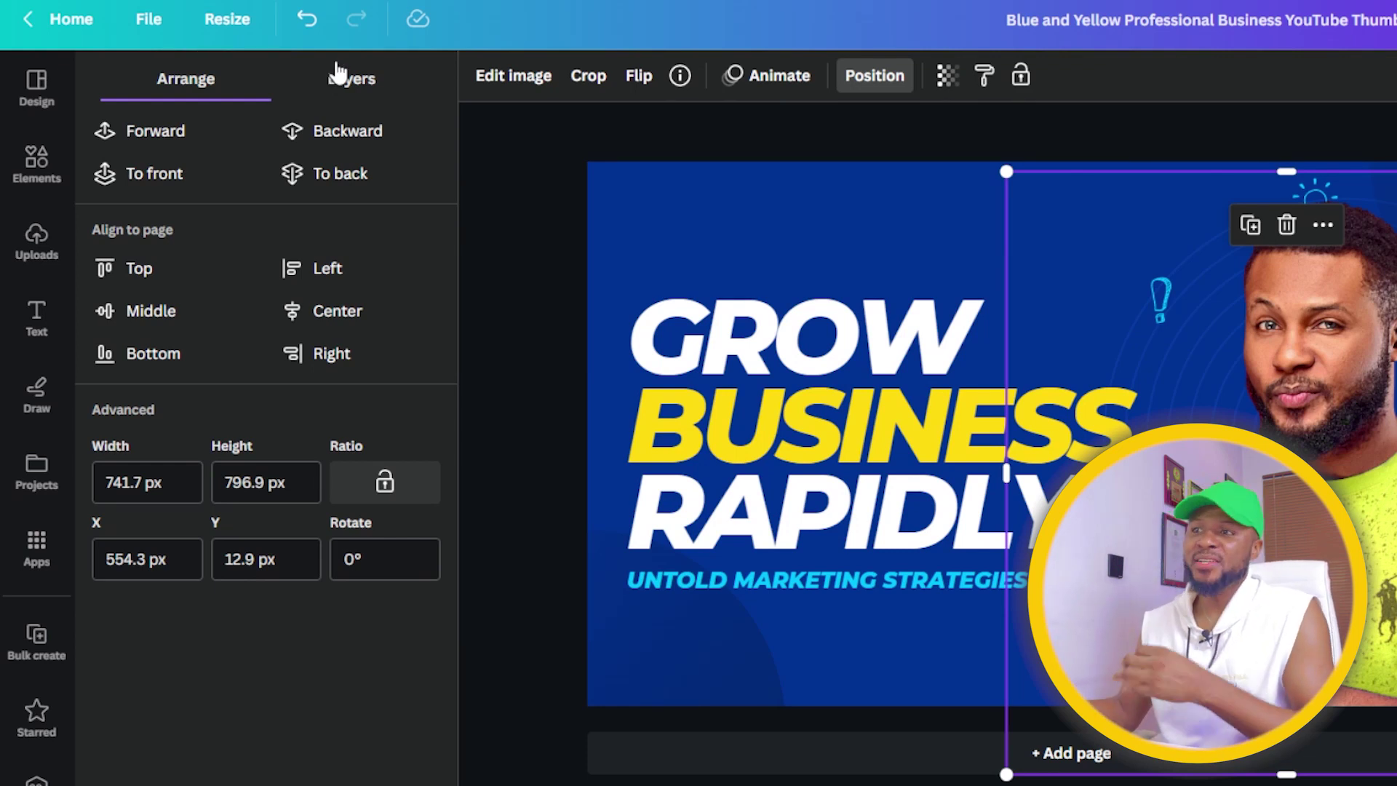
click(360, 80)
mouse_move(324, 508)
mouse_down()
mouse_move(276, 508)
mouse_move(284, 764)
mouse_move(267, 771)
mouse_move(271, 676)
mouse_up()
click(1161, 298)
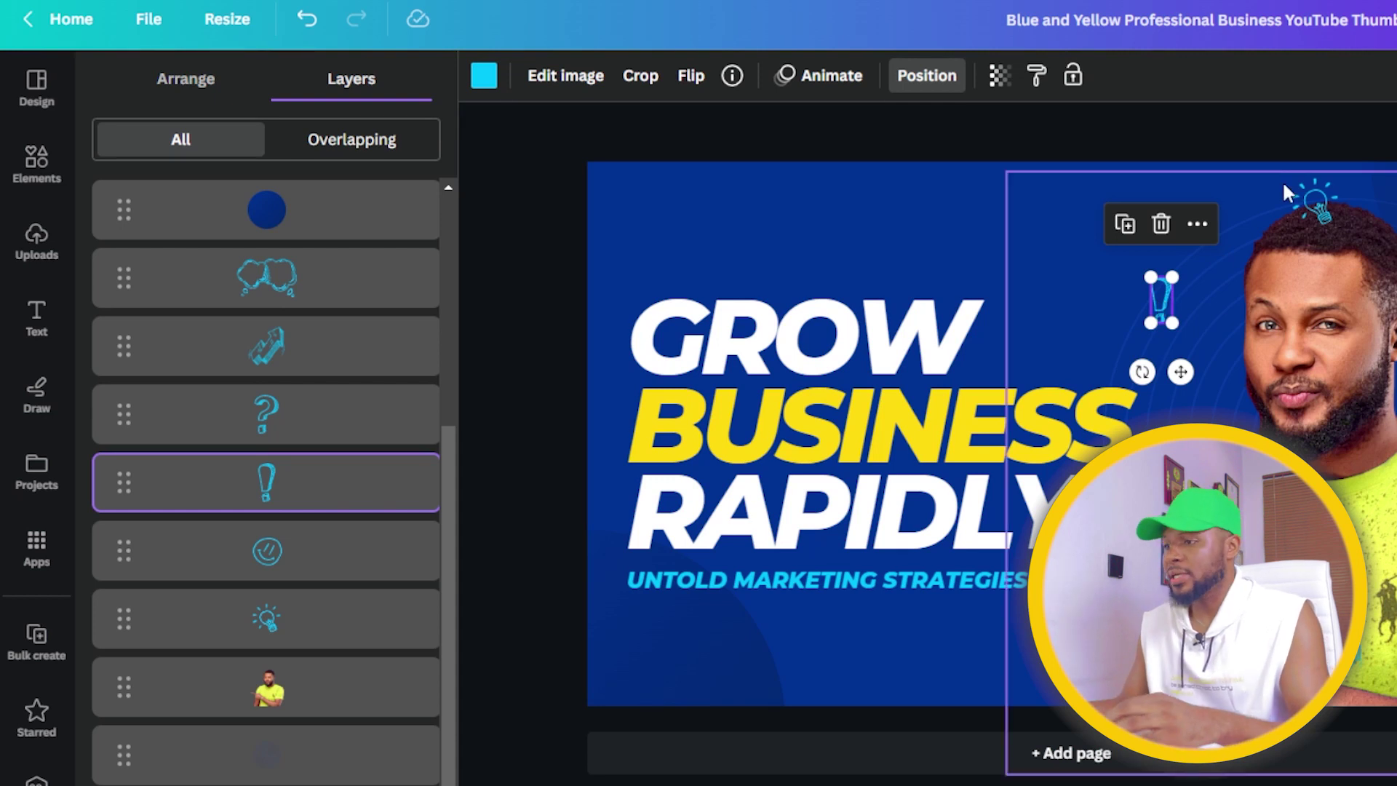
key(Delete)
click(1311, 185)
key(Delete)
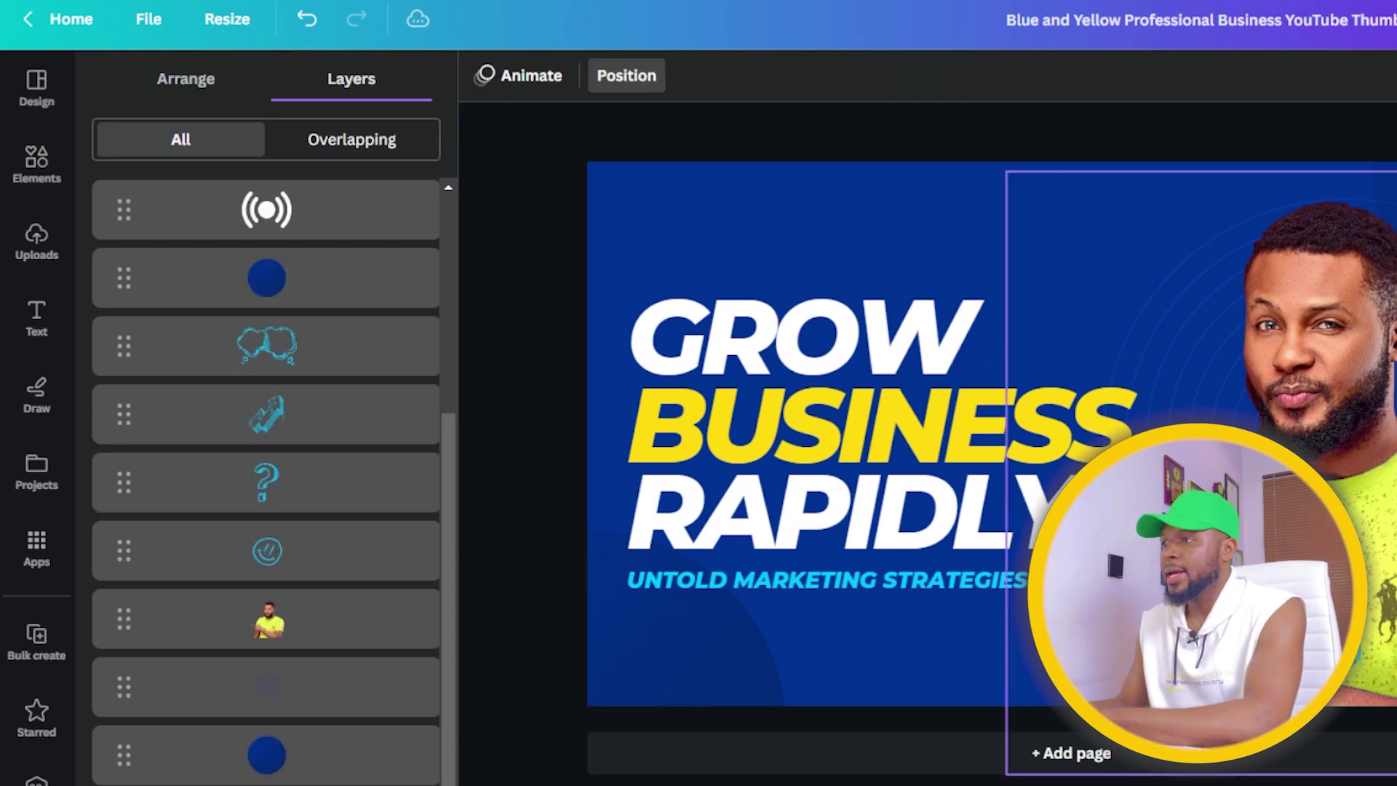
Delete the question mark, LIVE label and broadcast icon layers
click(266, 484)
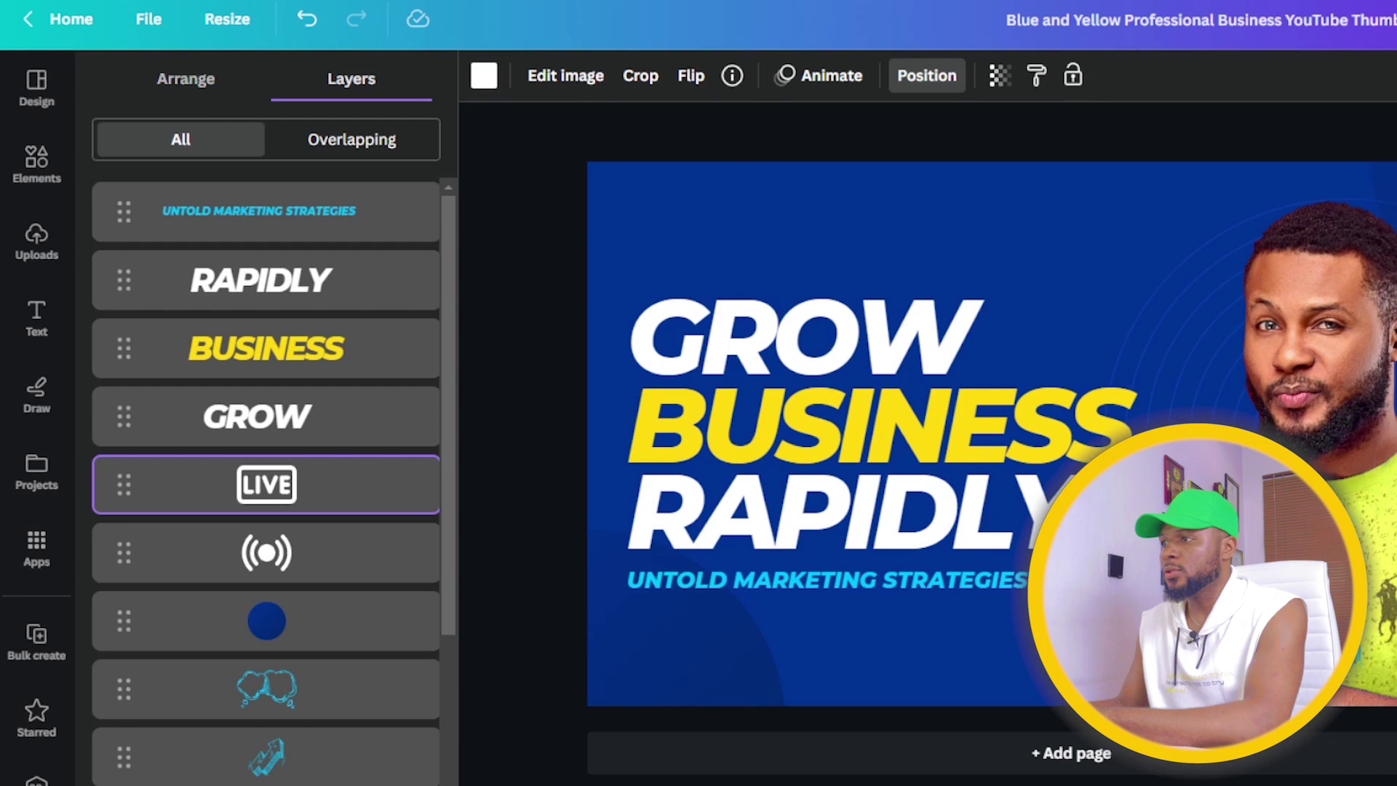
key(Delete)
click(267, 484)
key(Delete)
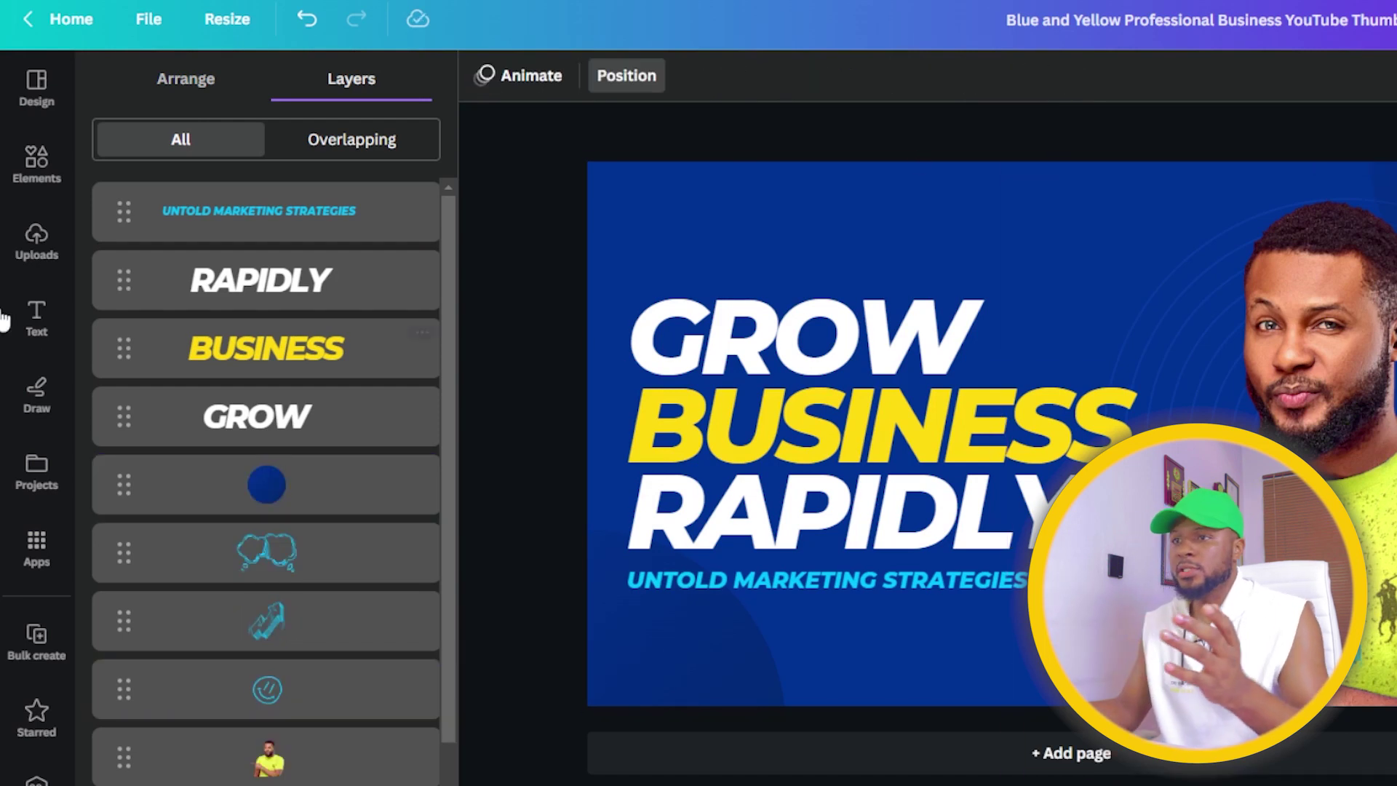
Duplicate the man's photo and move the copy over the GROW BUSINESS RAPIDLY headline for comparison
click(168, 78)
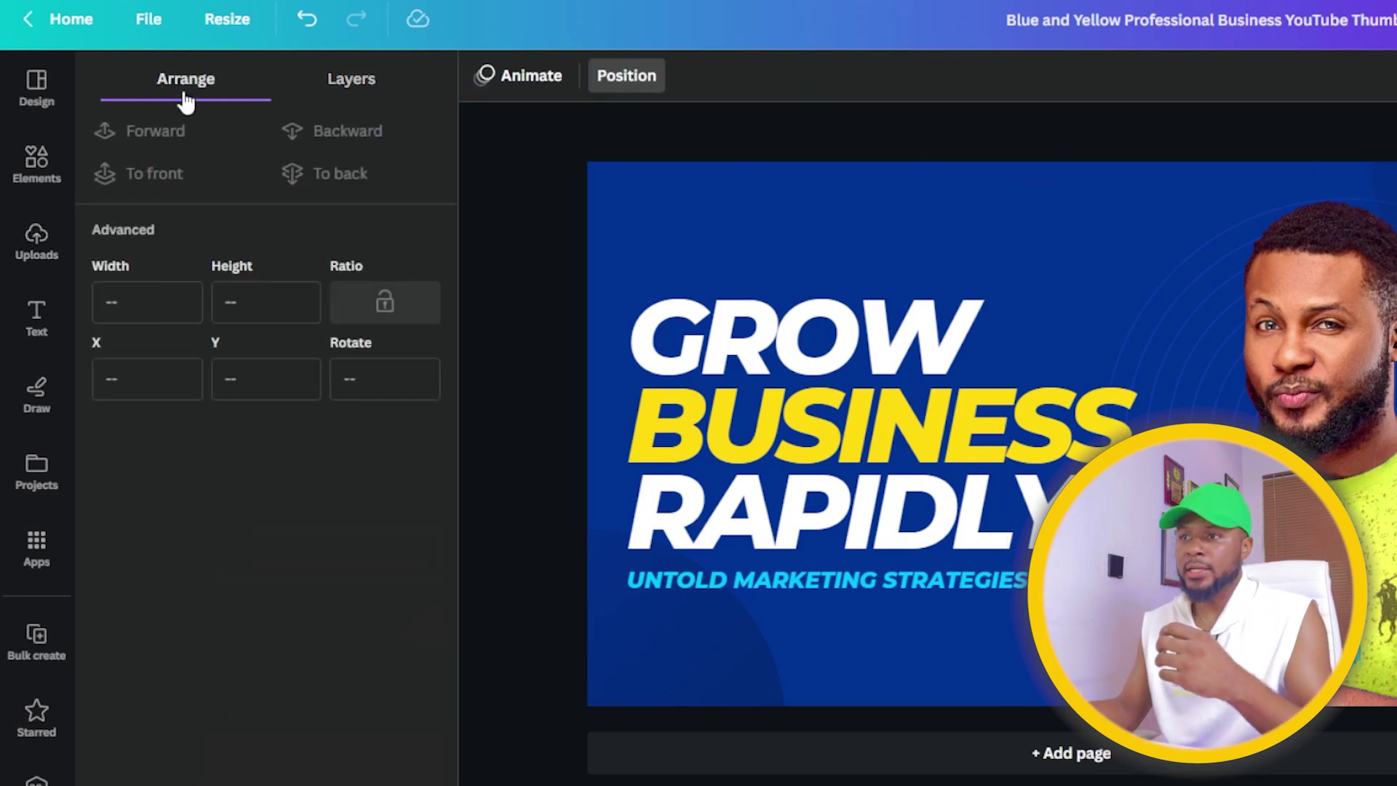
click(1055, 291)
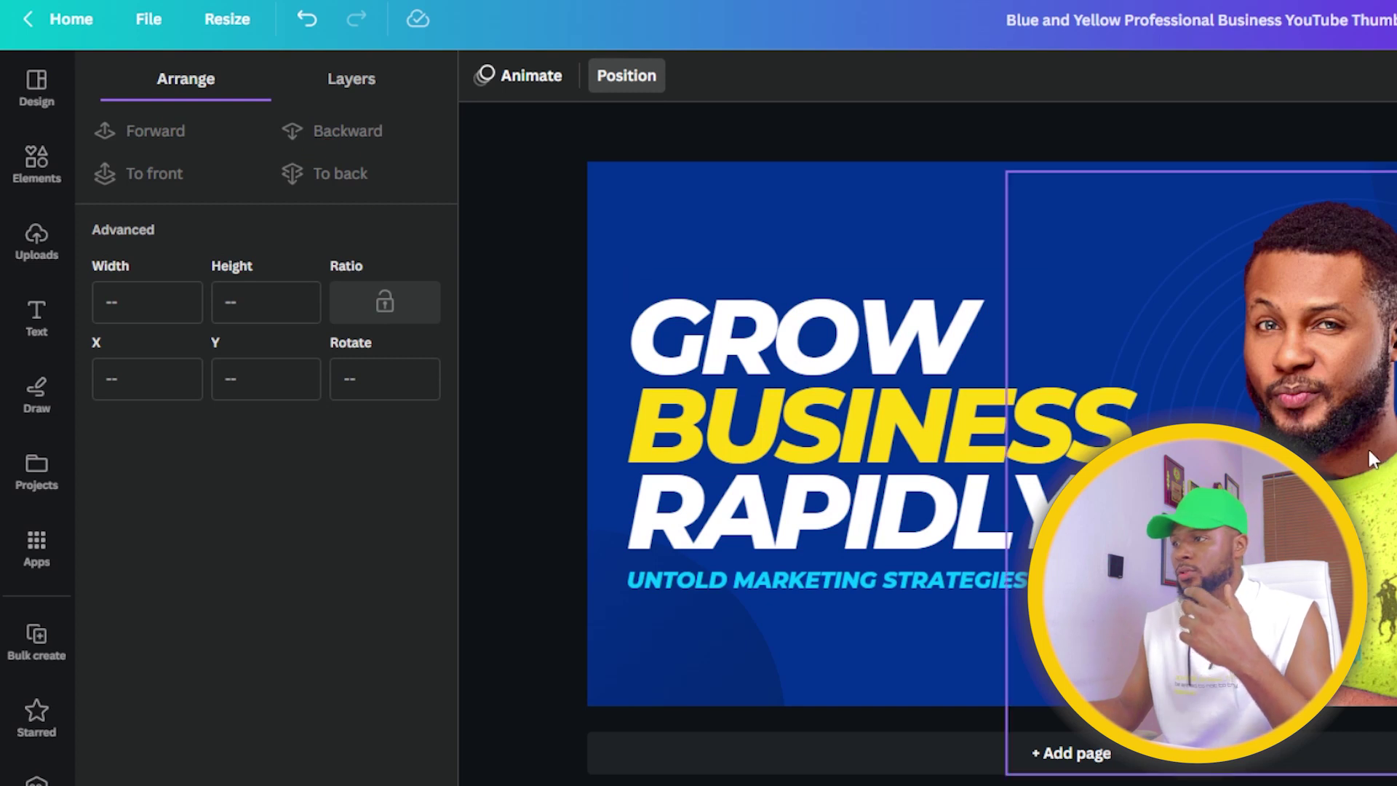
click(36, 240)
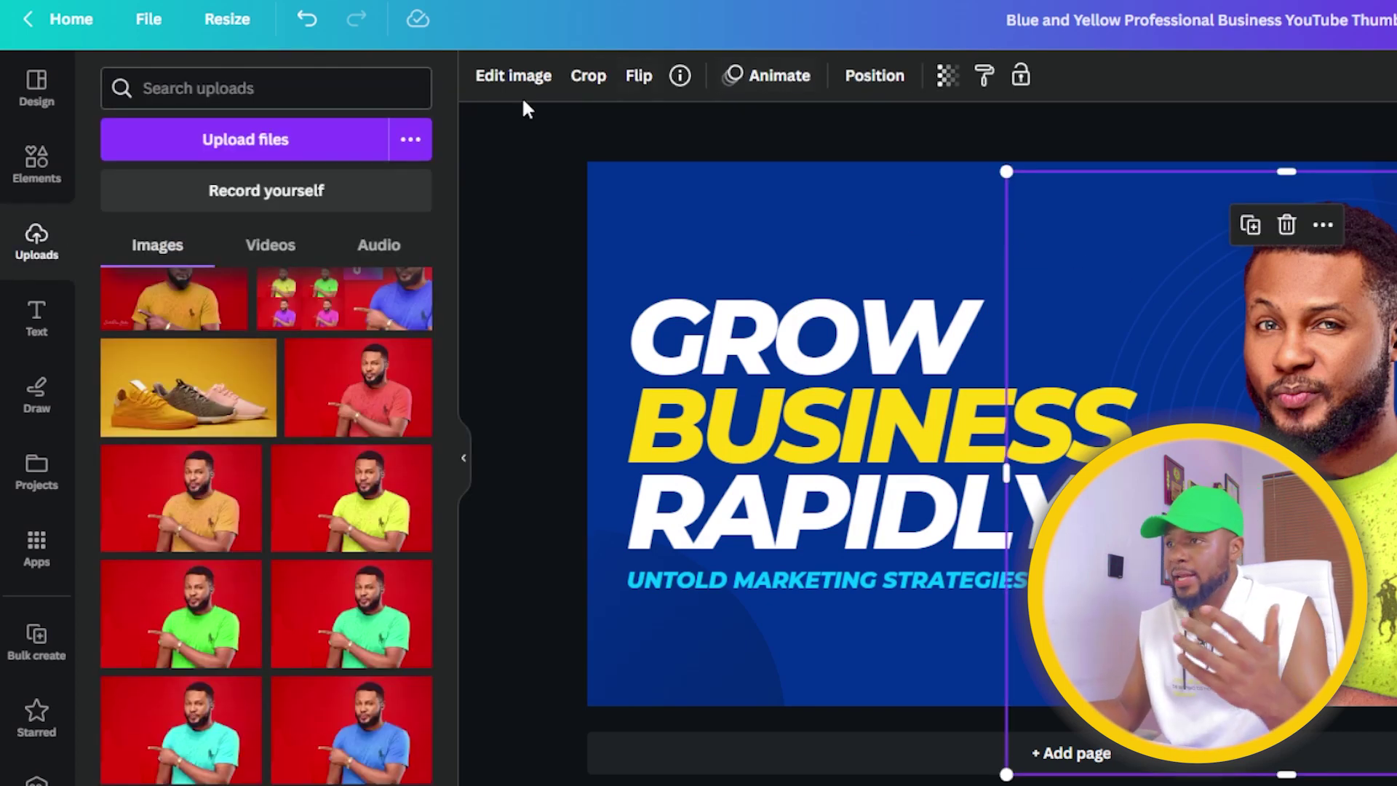
click(492, 82)
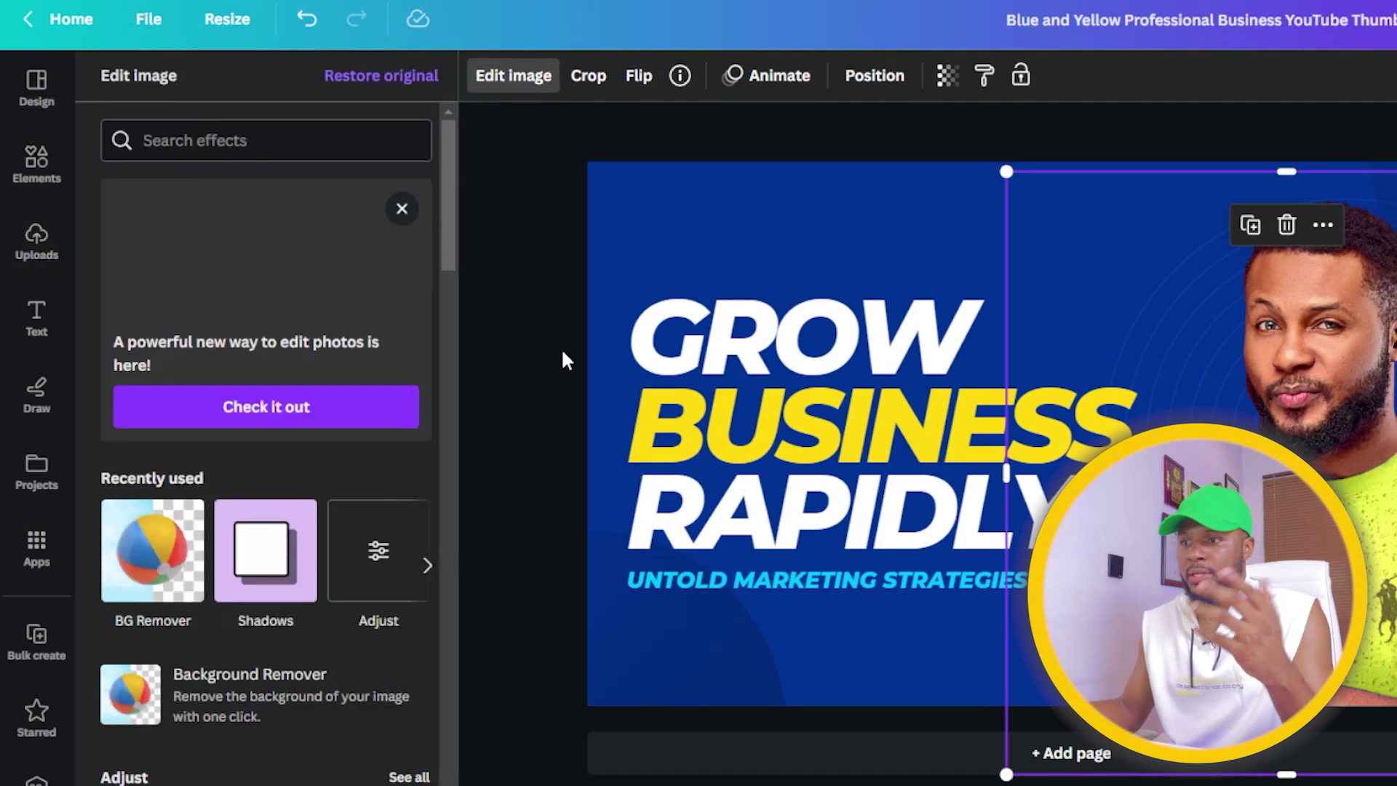
click(302, 433)
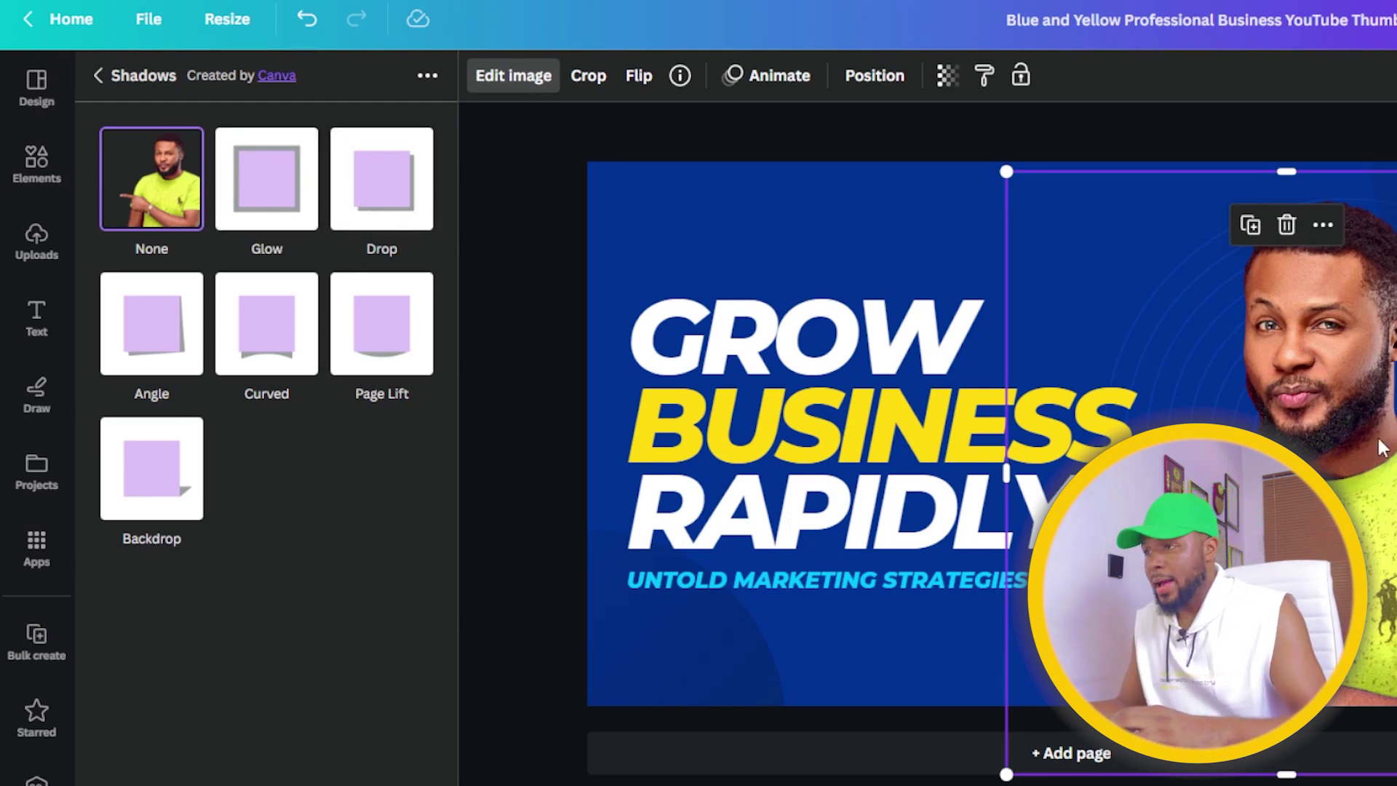
key(ctrl+d)
drag(1334, 439, 772, 433)
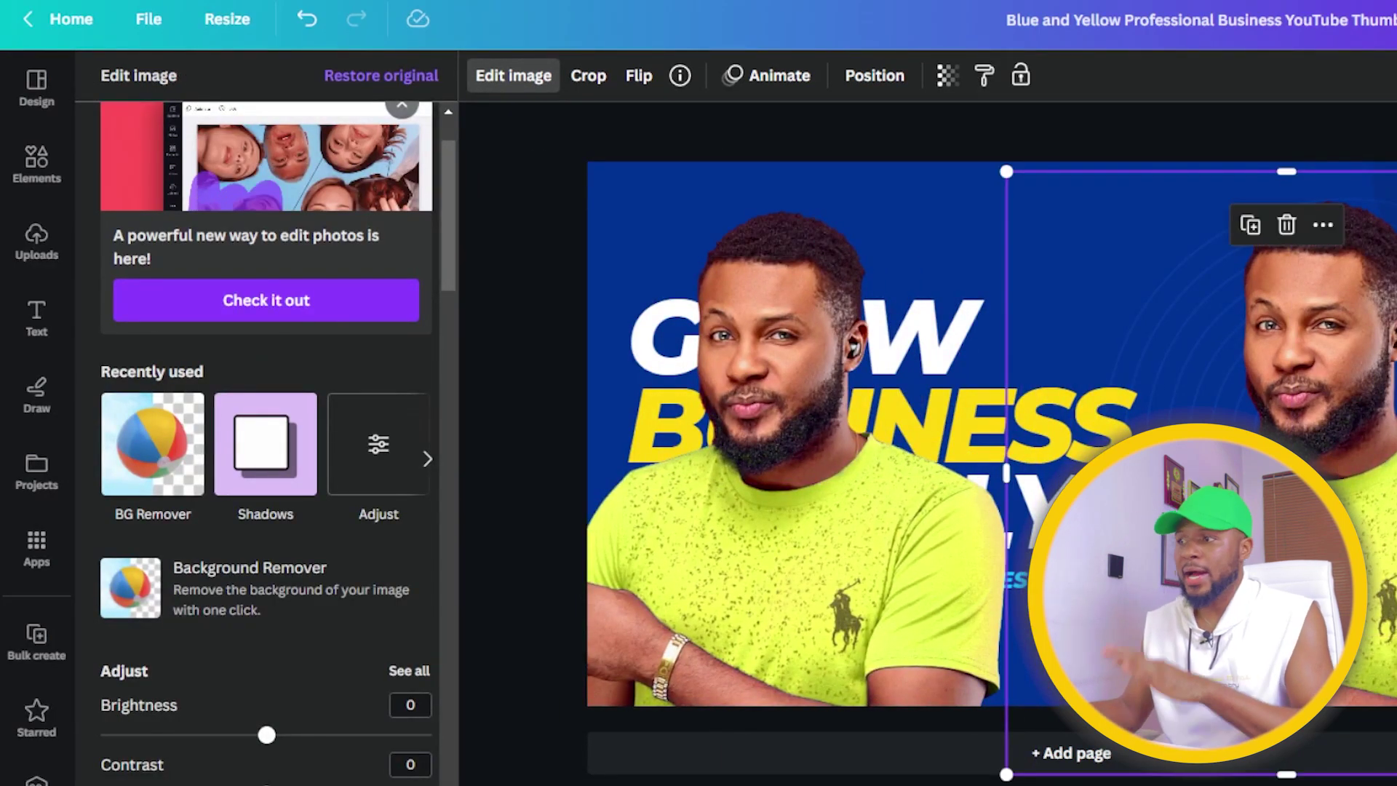
Apply the Drop shadow effect to the right-hand photo with transparency 100 and blur 0
click(265, 443)
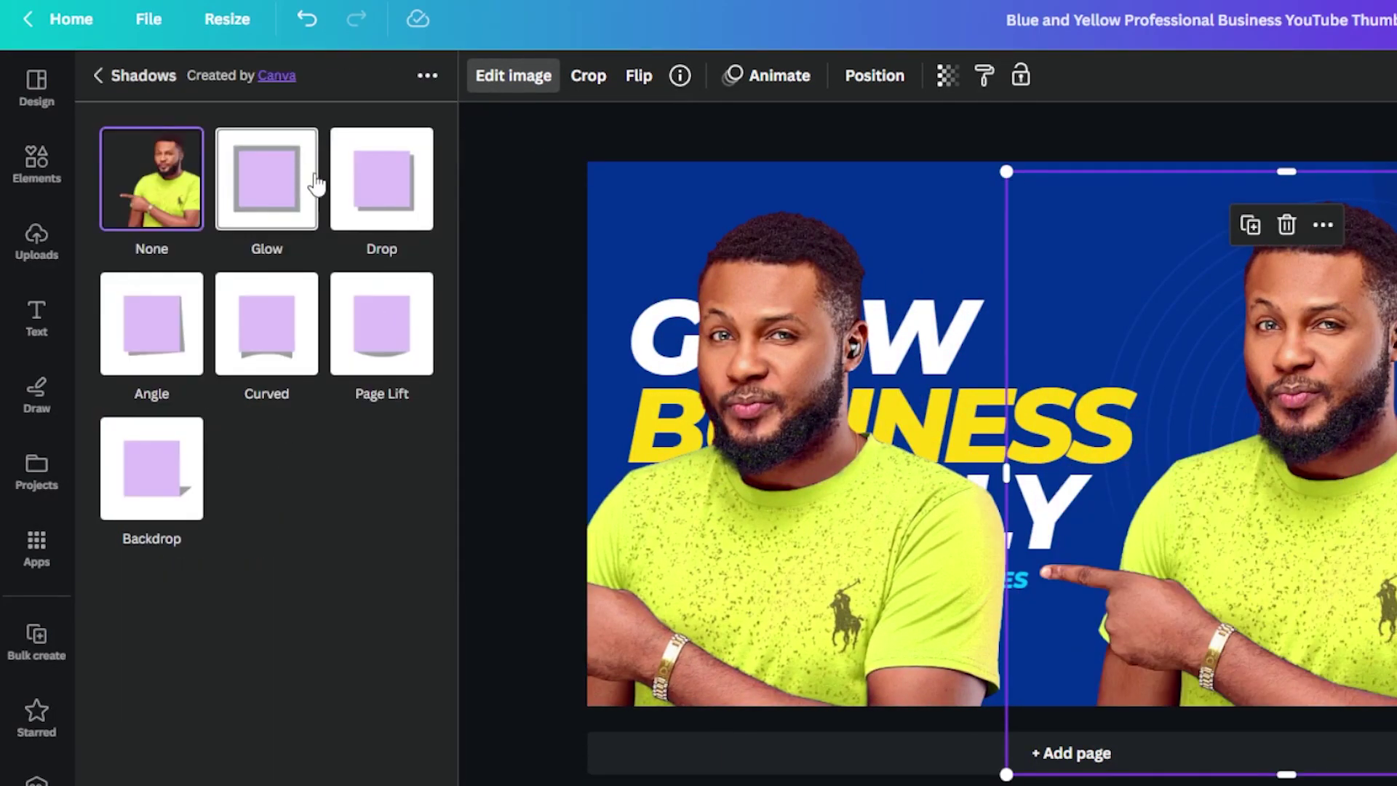
click(372, 180)
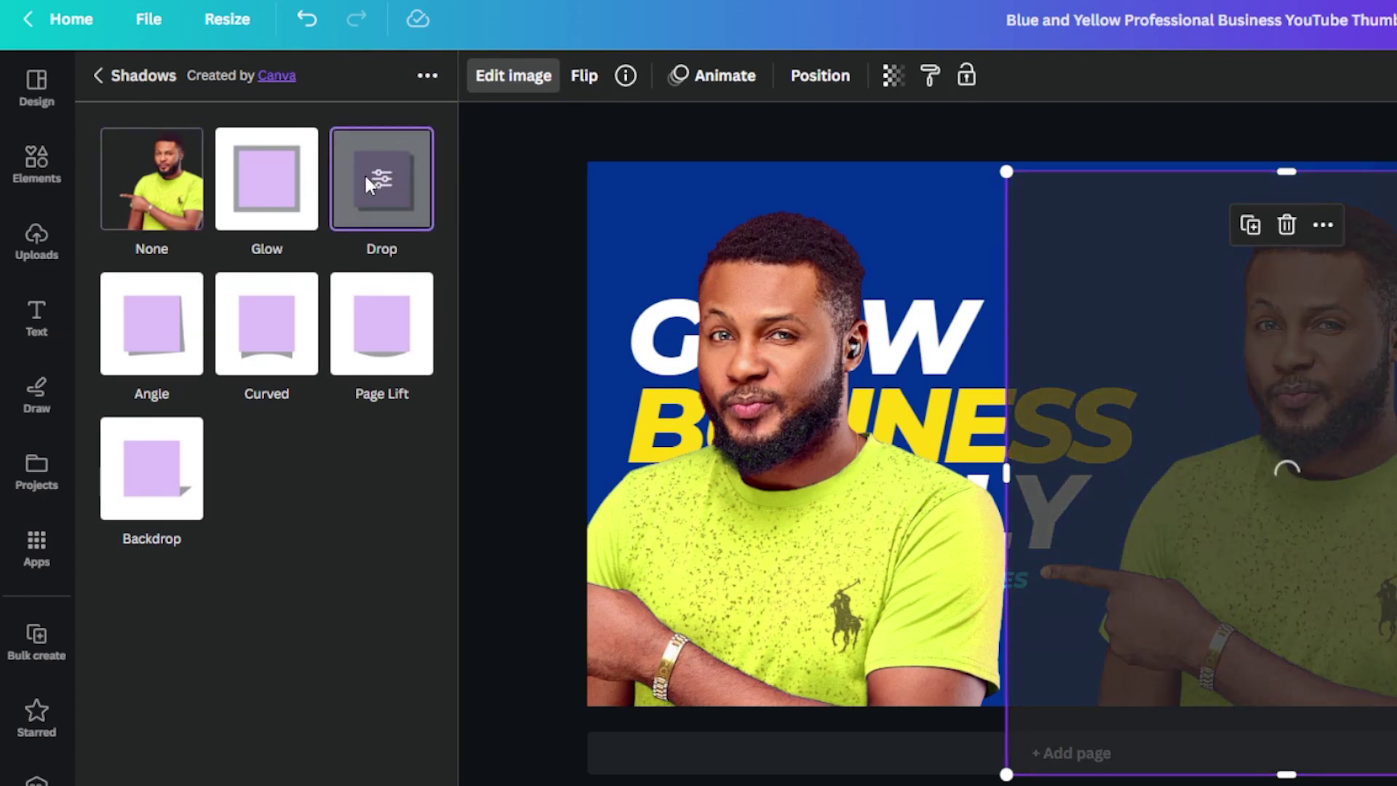
click(361, 173)
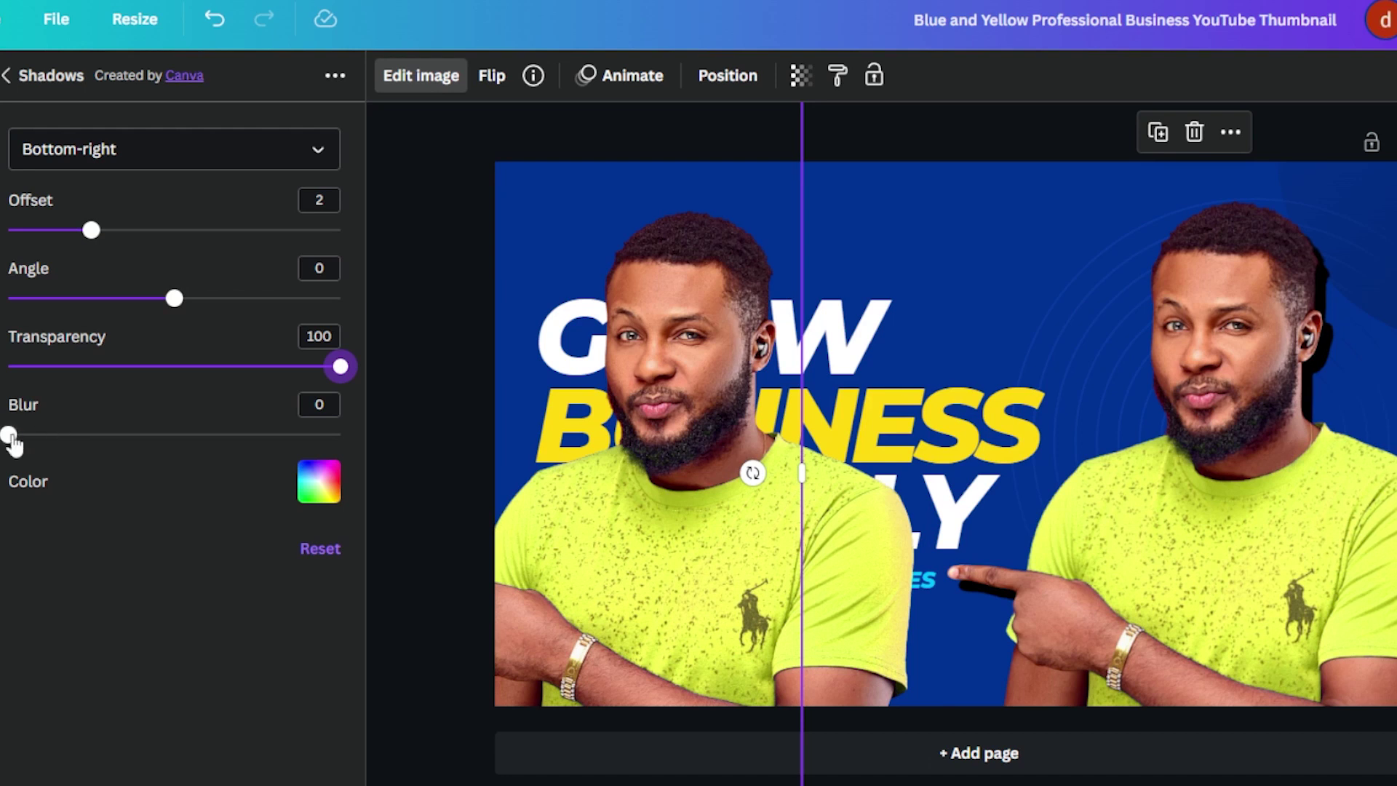
Try a softer drop shadow with blur 8, transparency 43 and angle 5
drag(13, 440, 141, 466)
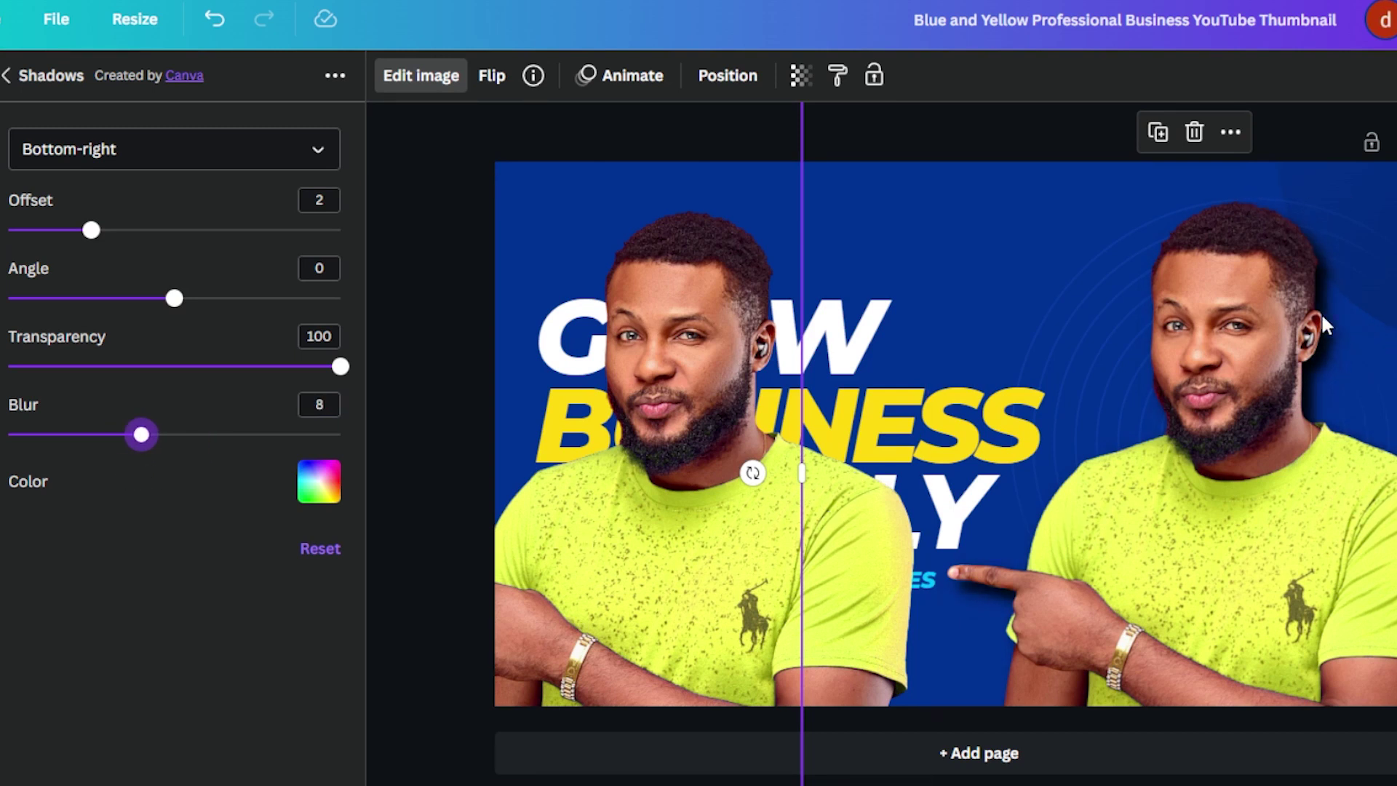
drag(349, 371, 133, 378)
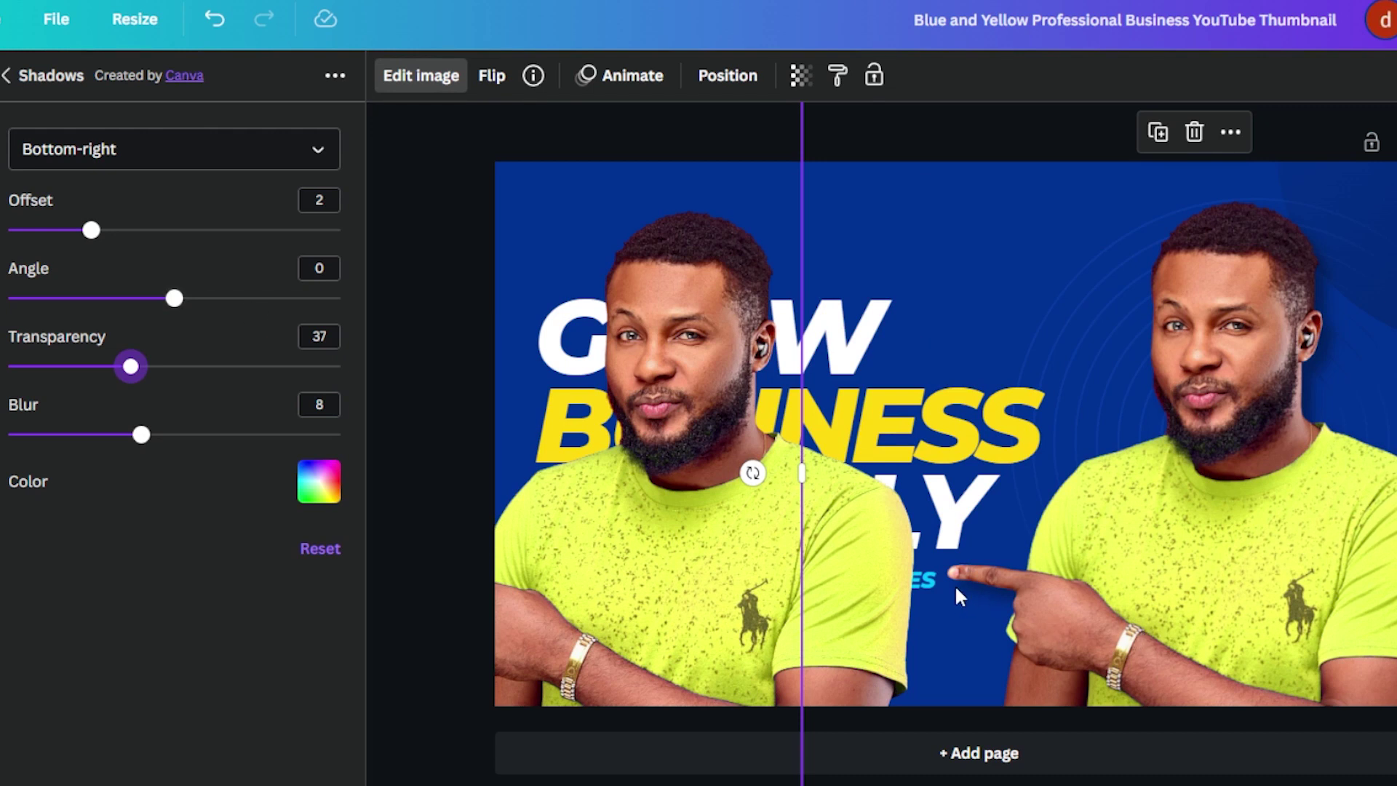
mouse_move(124, 360)
mouse_down()
mouse_move(9, 366)
mouse_move(195, 355)
mouse_move(152, 358)
mouse_up()
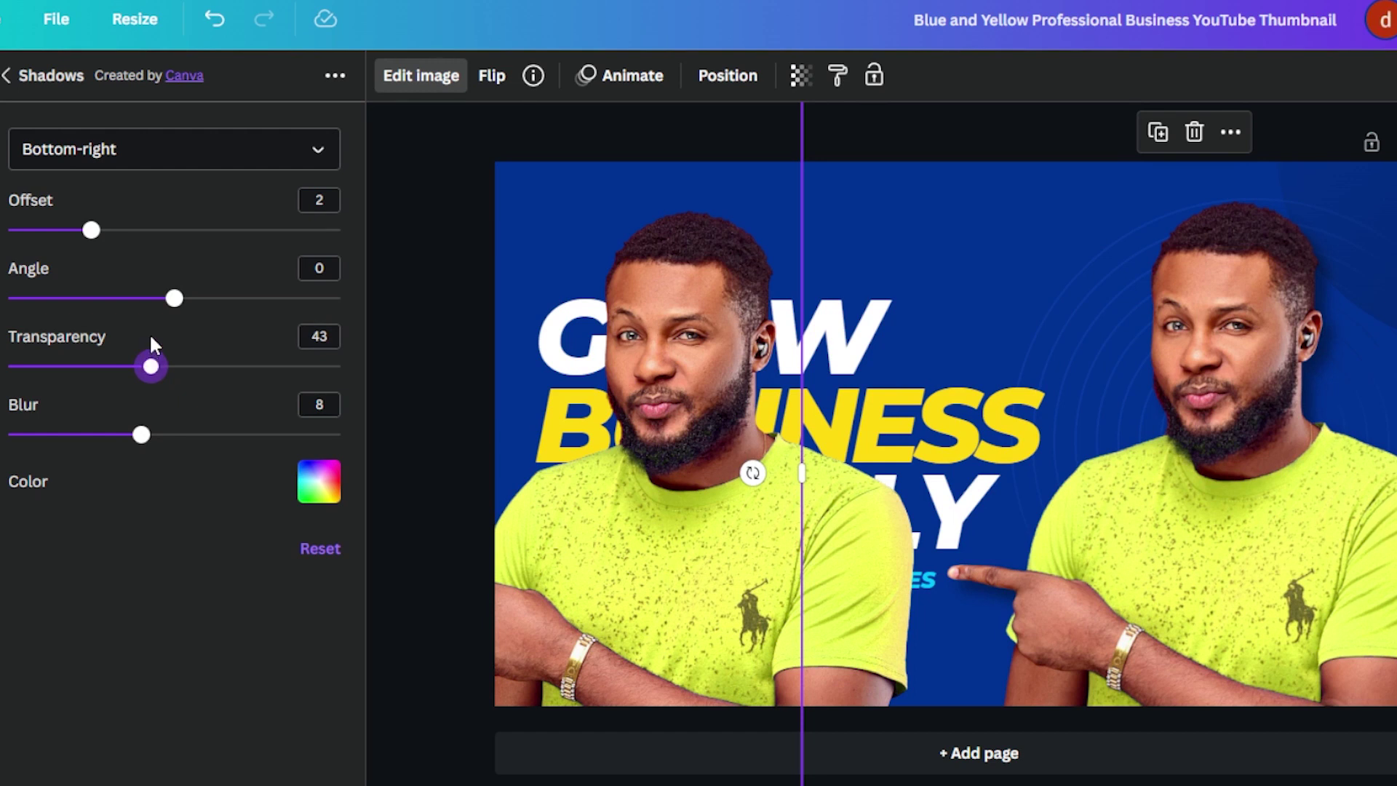
click(141, 298)
drag(144, 302, 438, 356)
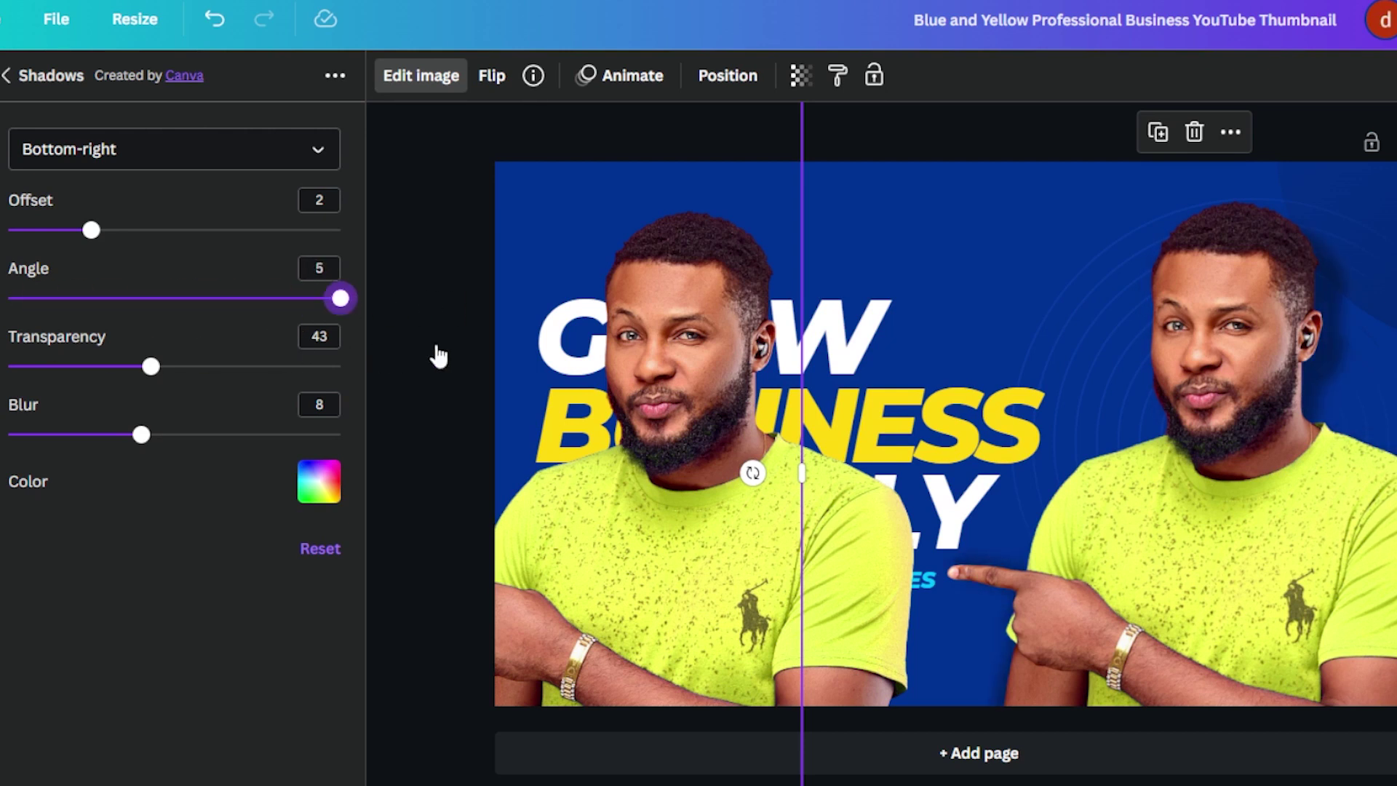
Try a hard drop shadow with blur 0, transparency 98, angle -2 and offset 2
drag(143, 435, 7, 434)
drag(151, 366, 334, 366)
drag(340, 298, 28, 370)
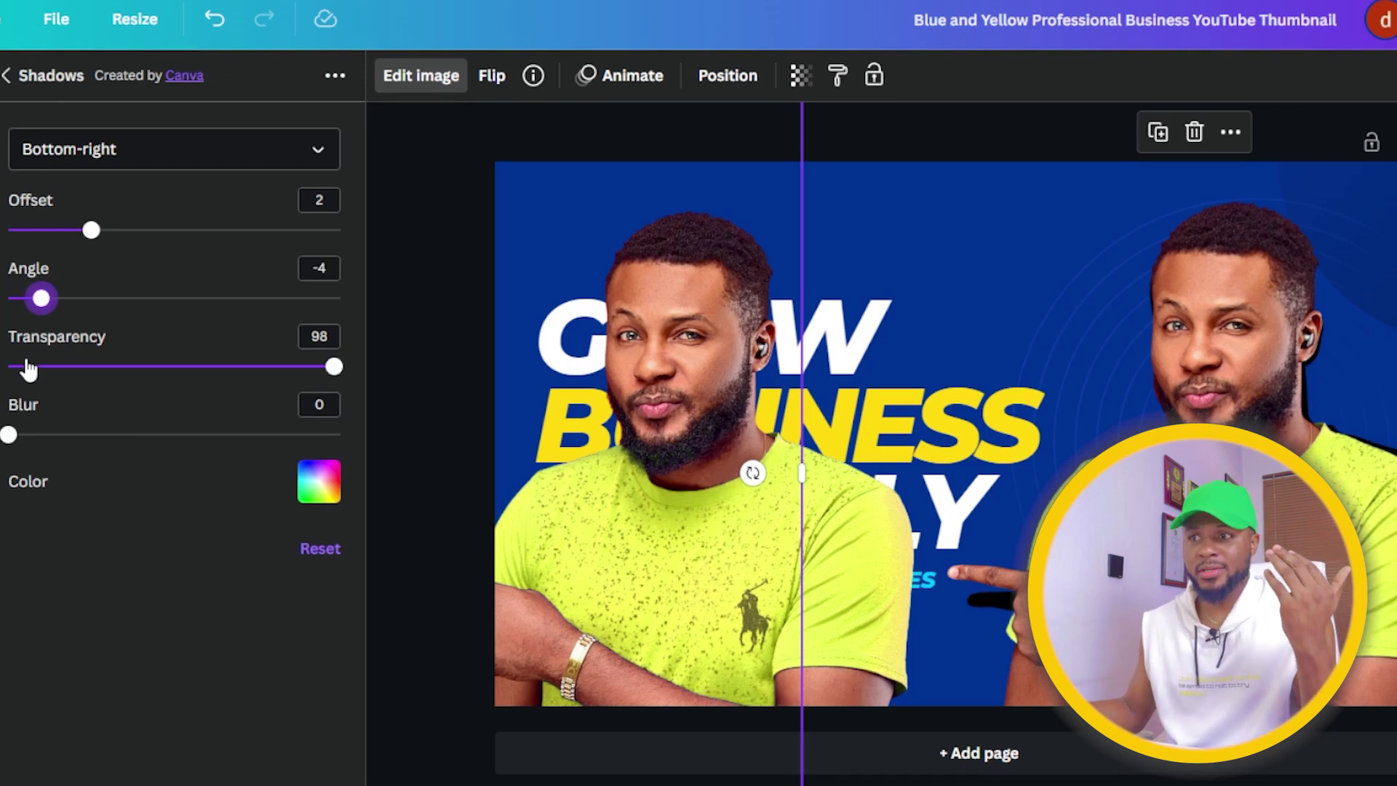
drag(29, 364, 99, 348)
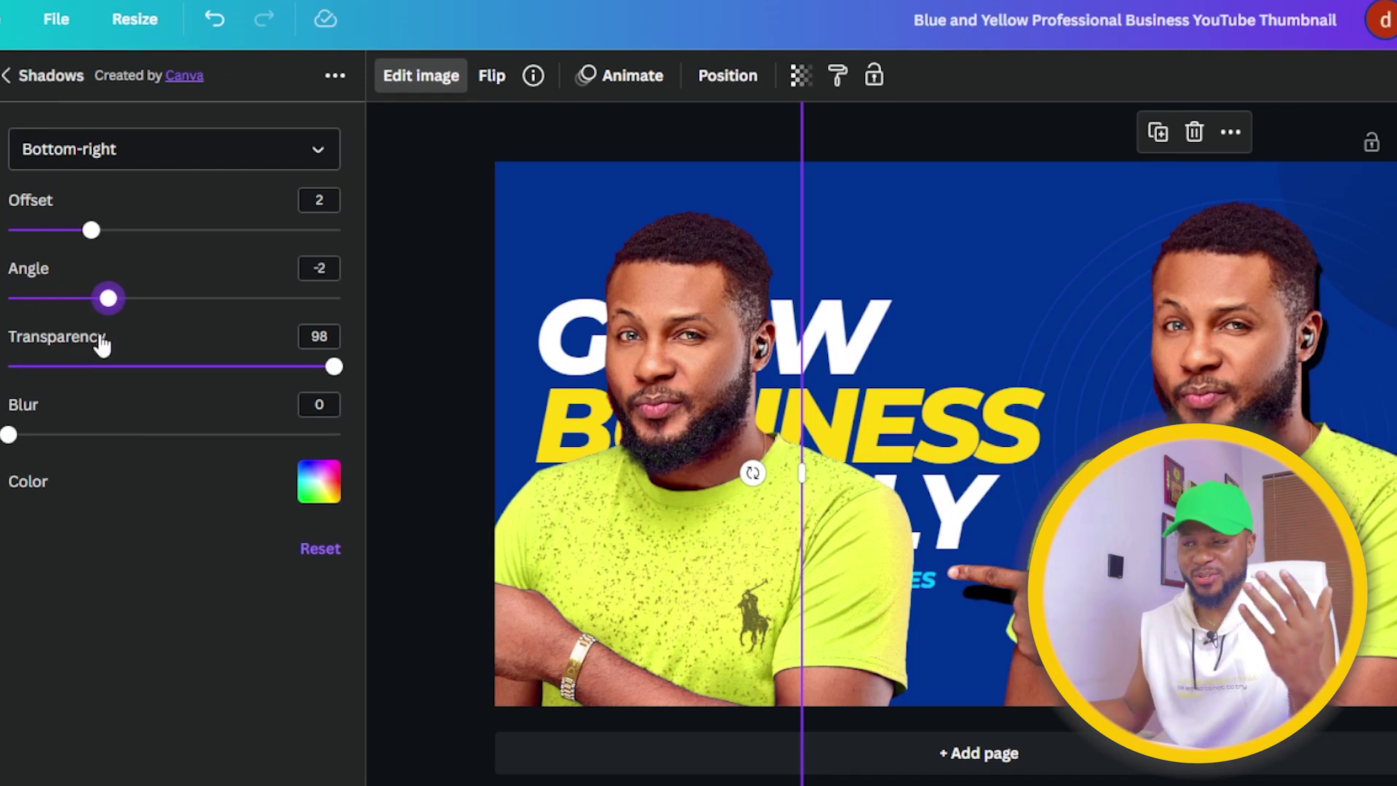
drag(90, 230, 93, 266)
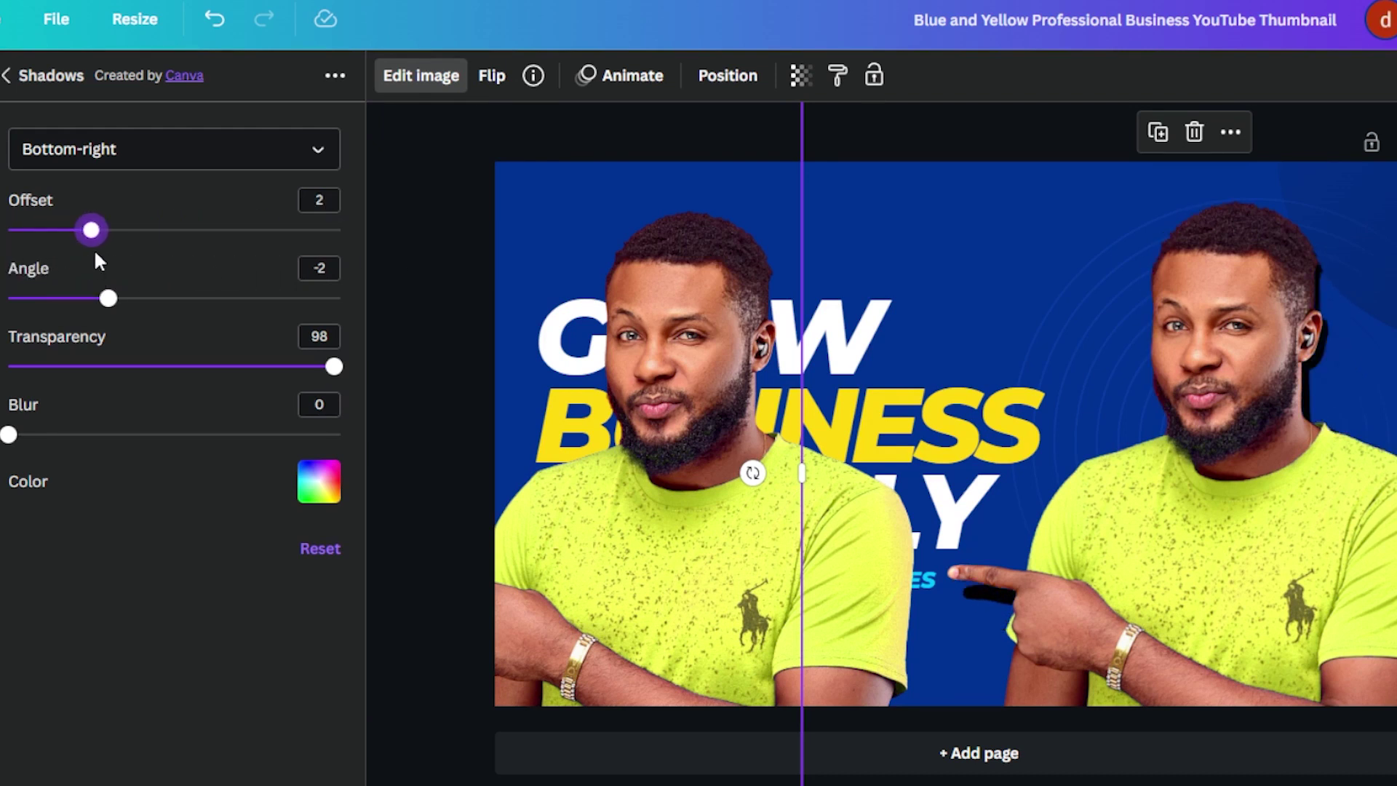
Set the drop shadow to angle -1, transparency 25 and blur 10, with the offset at 2
drag(109, 298, 141, 298)
mouse_move(90, 233)
mouse_down()
mouse_move(130, 233)
mouse_move(95, 233)
mouse_up()
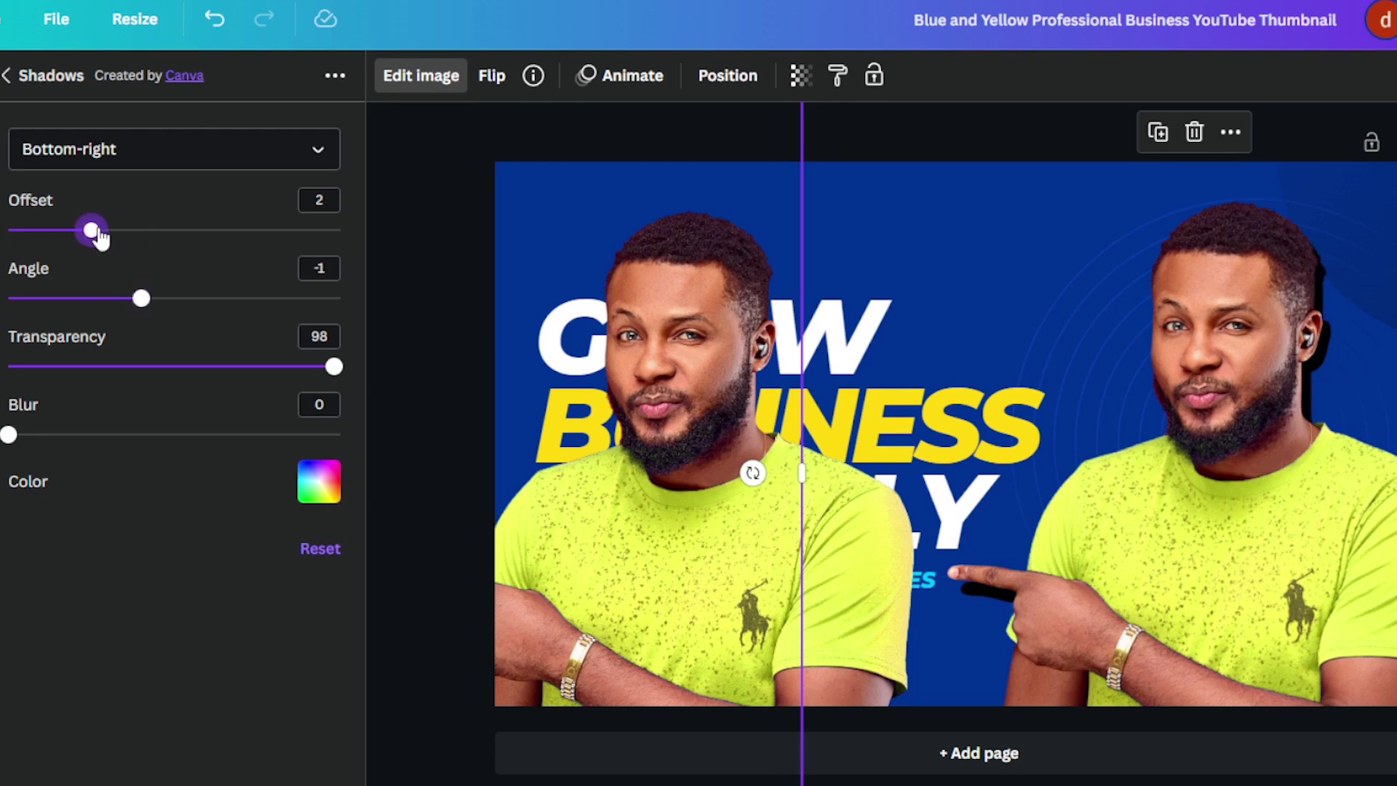
drag(336, 369, 95, 389)
drag(9, 434, 180, 438)
mouse_move(96, 235)
mouse_down()
mouse_move(160, 237)
mouse_move(107, 247)
mouse_up()
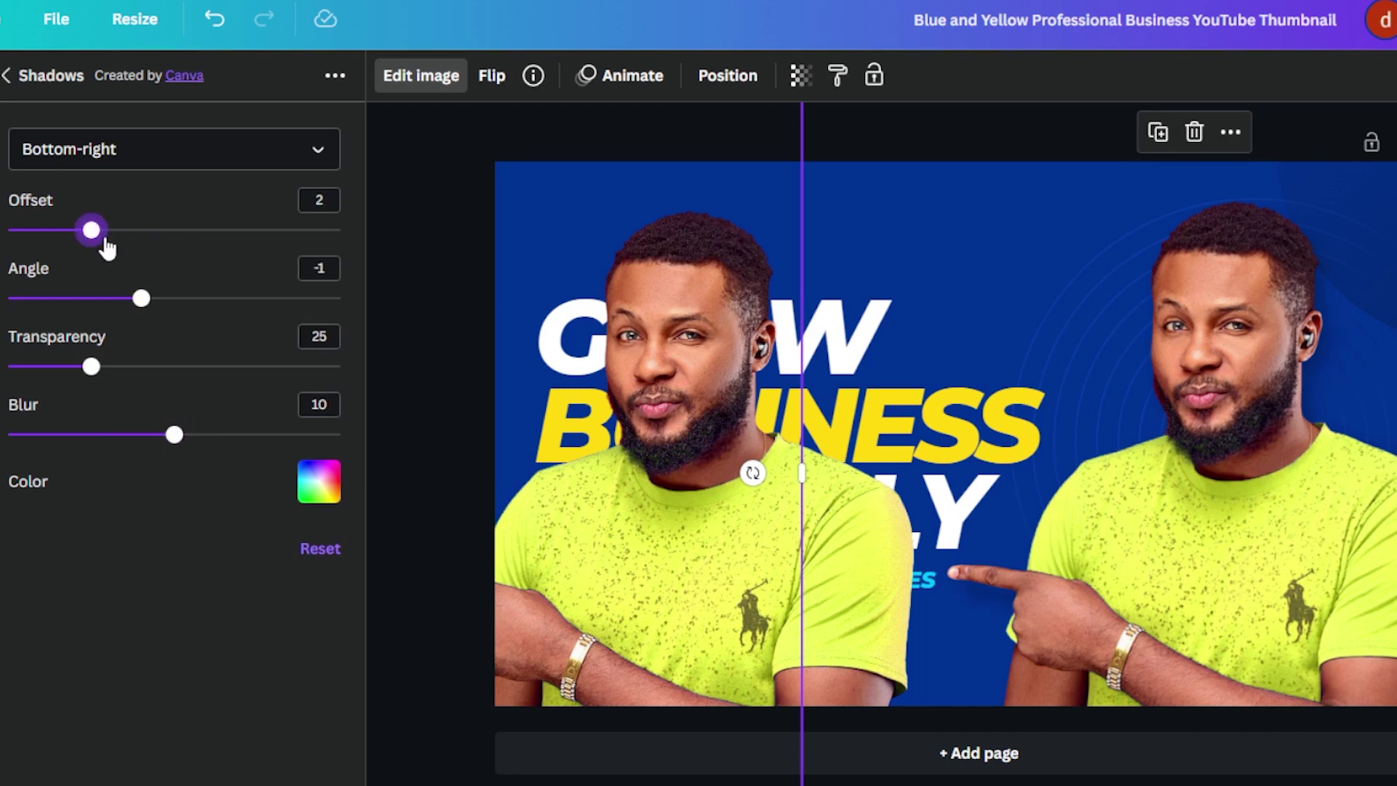
Set the transparency of the right-hand photo's drop shadow to 44
drag(93, 371, 155, 373)
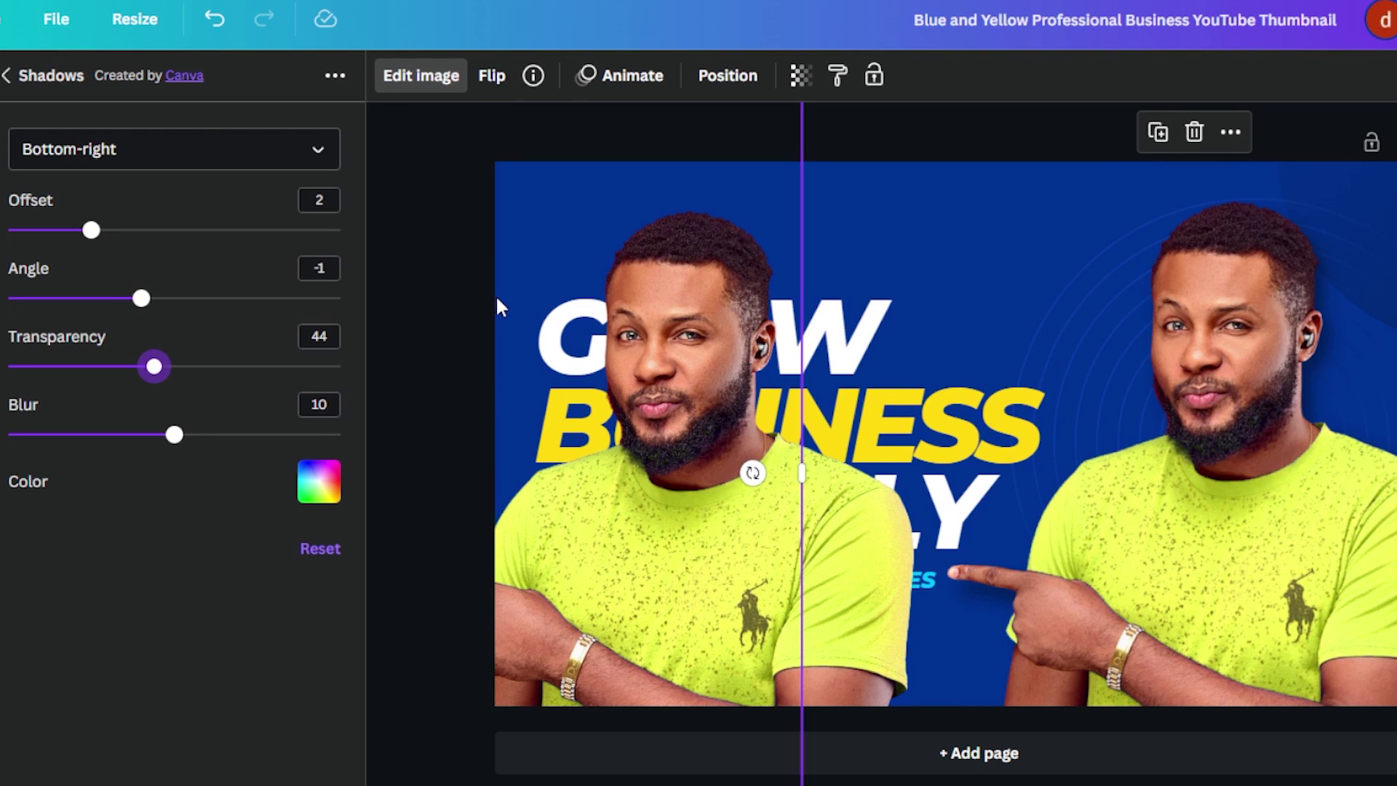
Apply the Glow shadow effect to the left-hand photo and colour it white
click(426, 81)
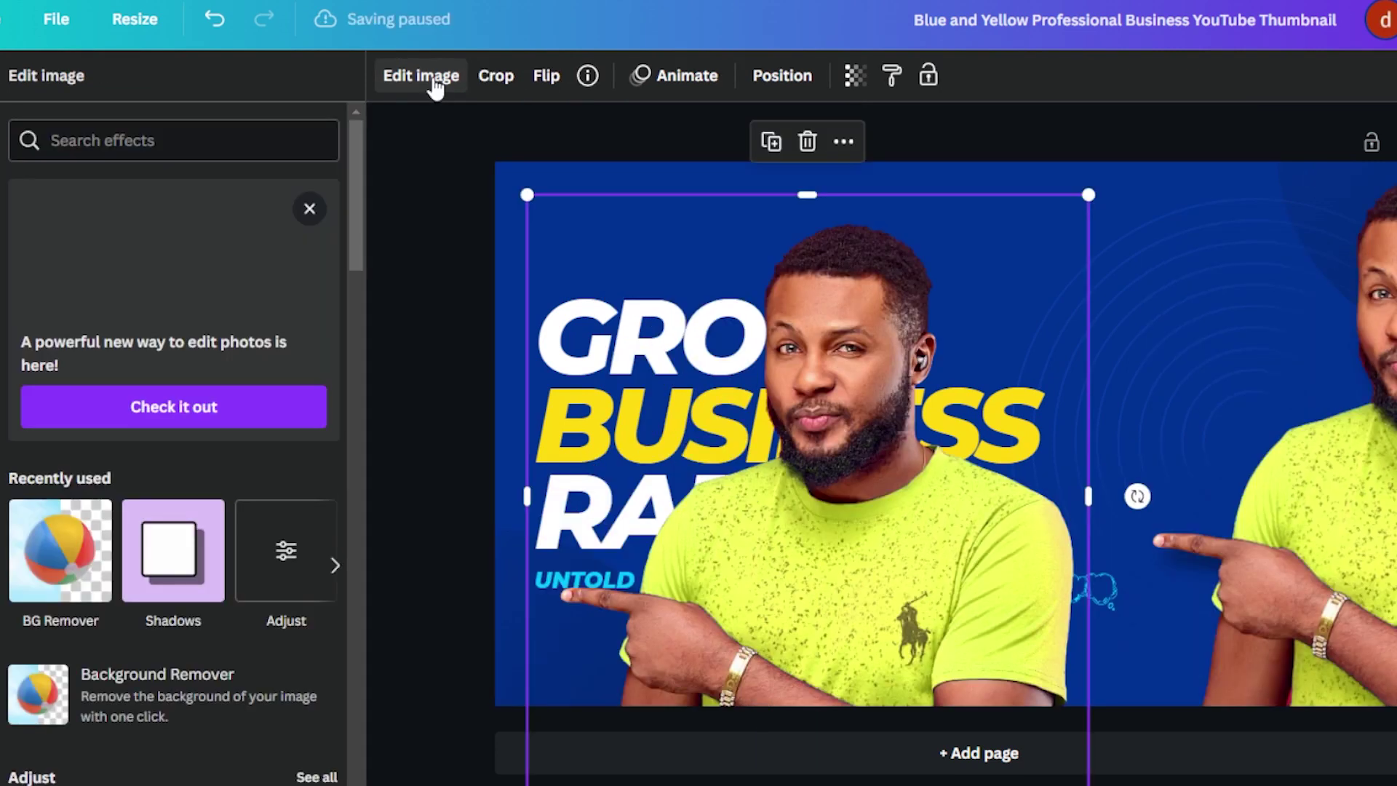
click(161, 578)
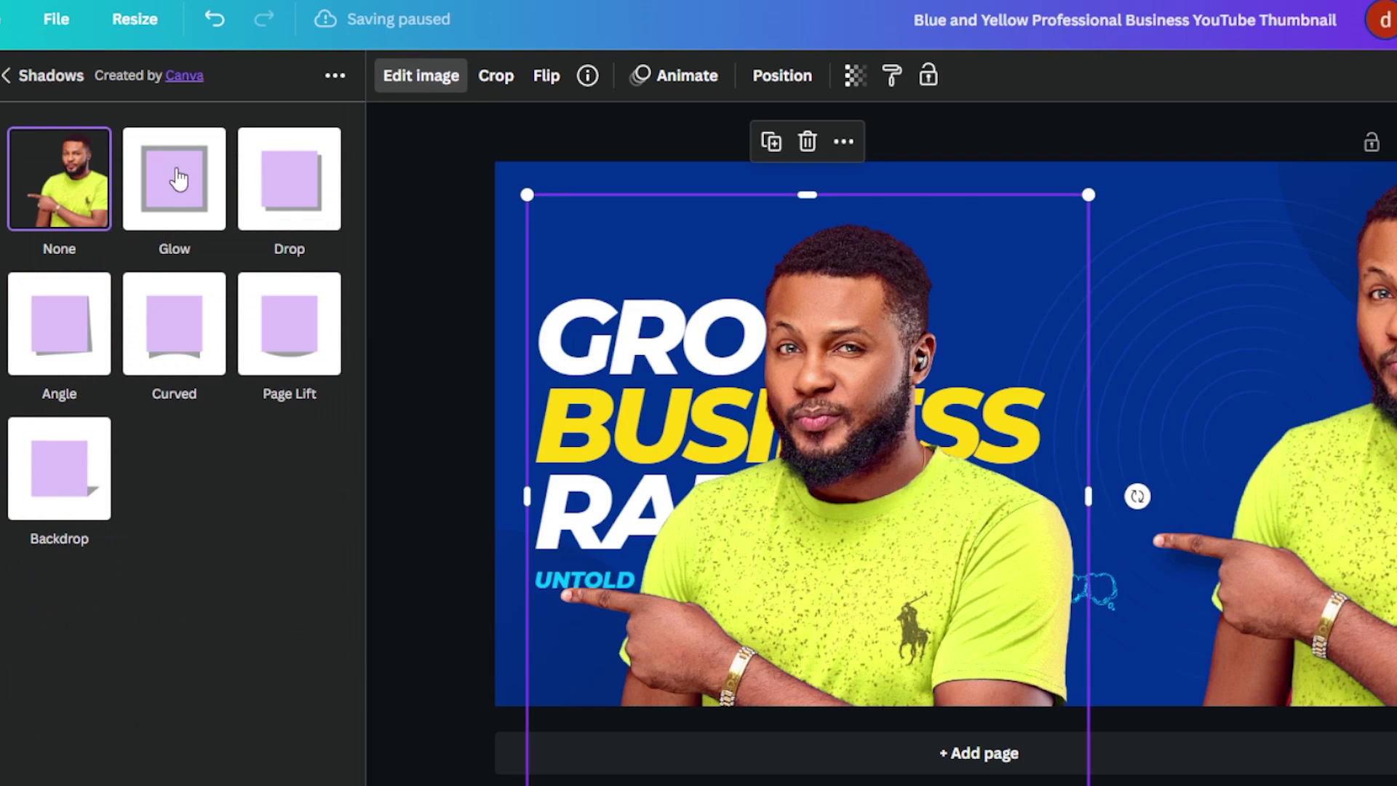
click(182, 201)
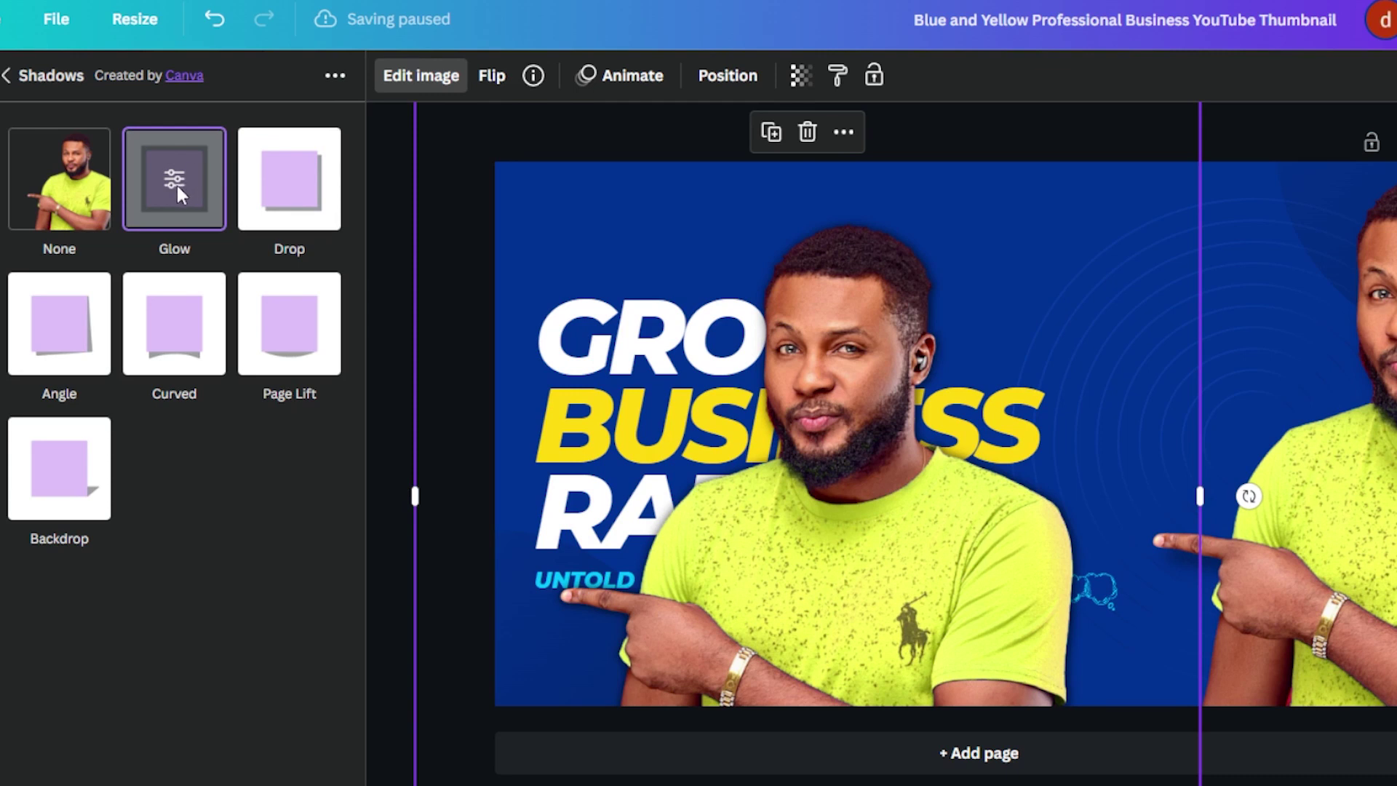
click(182, 179)
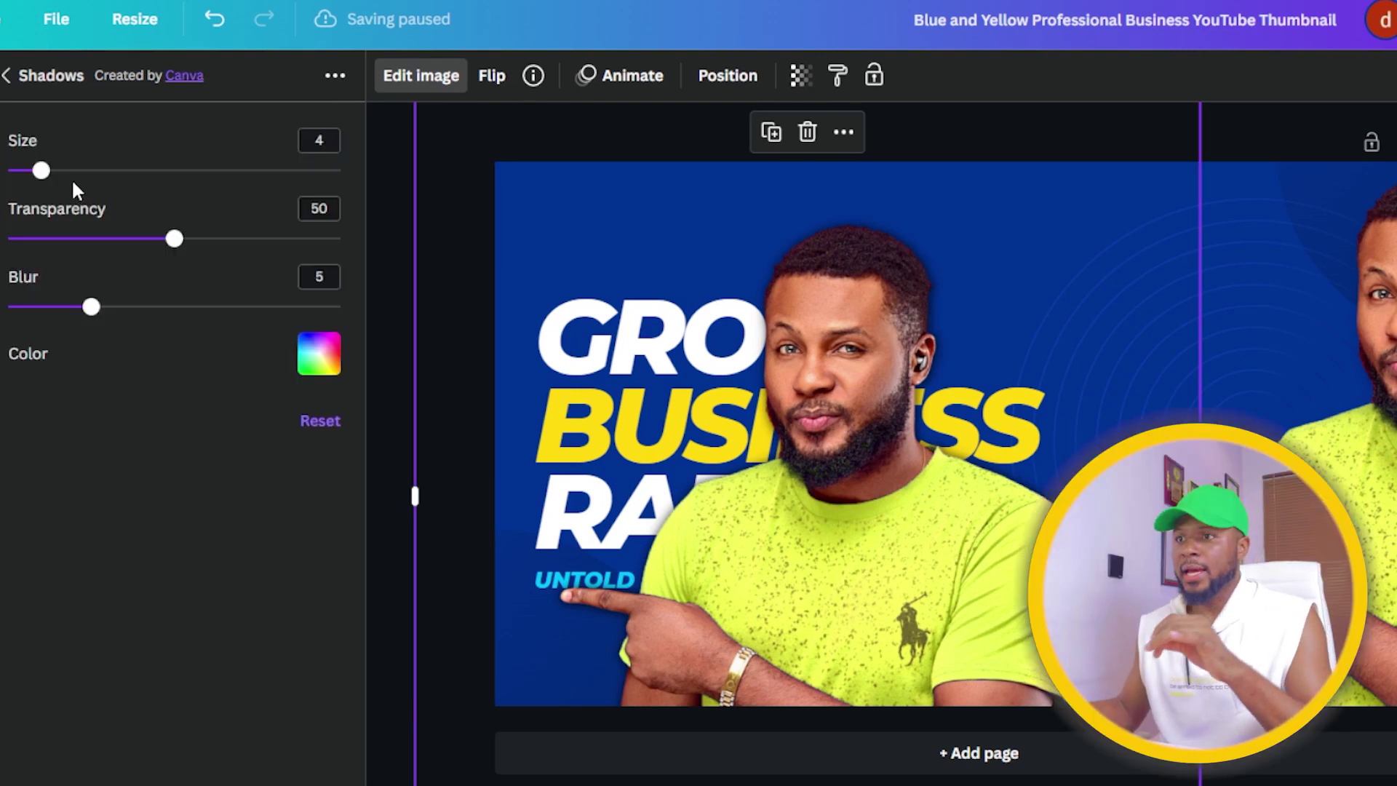
click(322, 368)
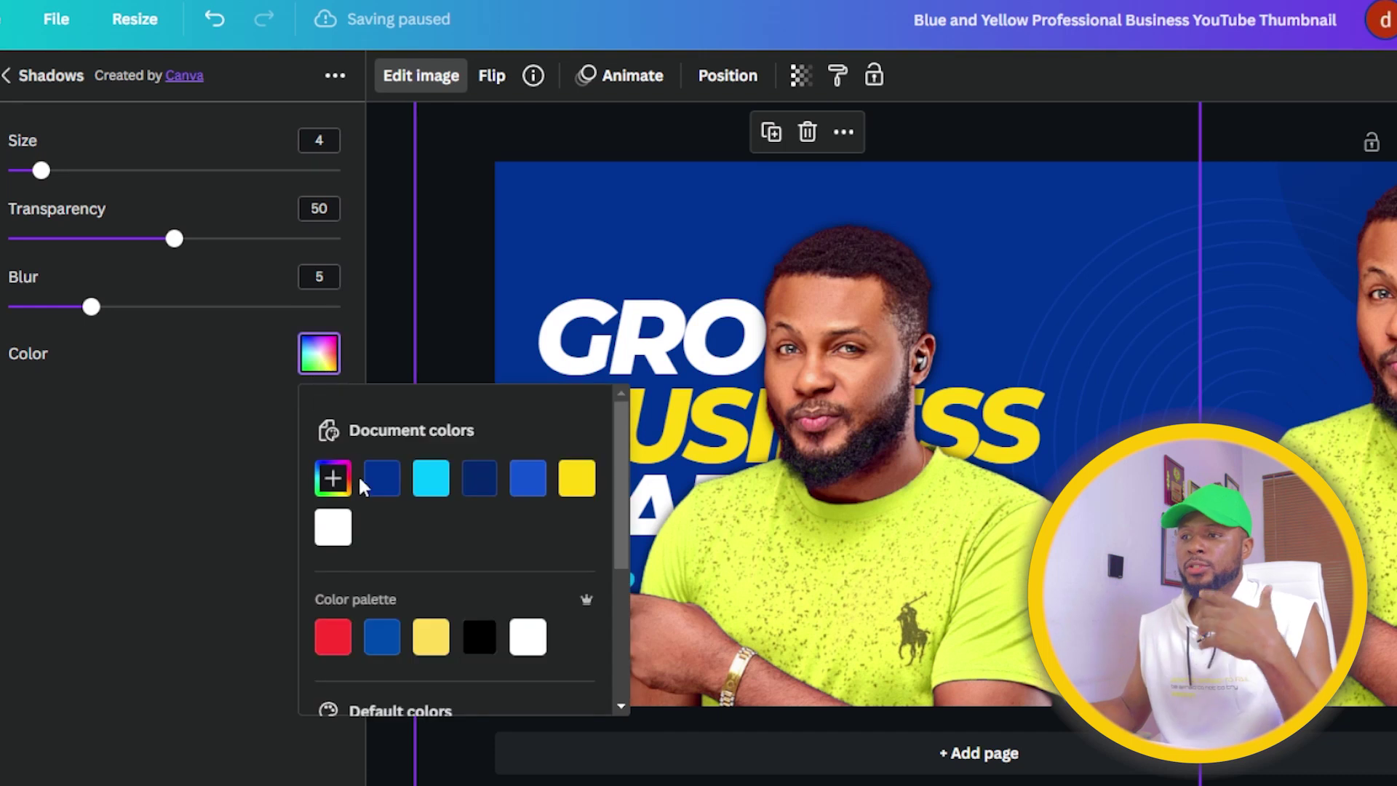
click(332, 539)
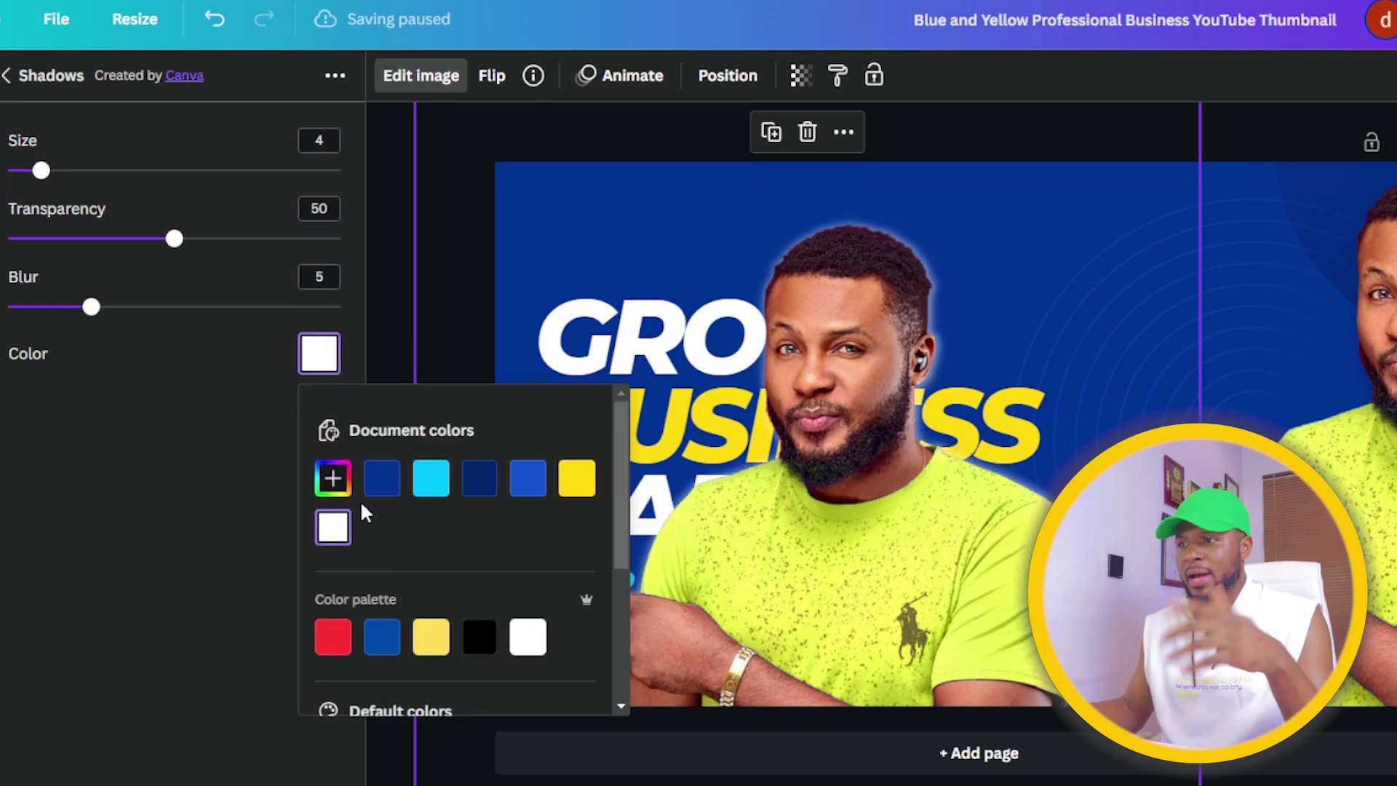
click(323, 369)
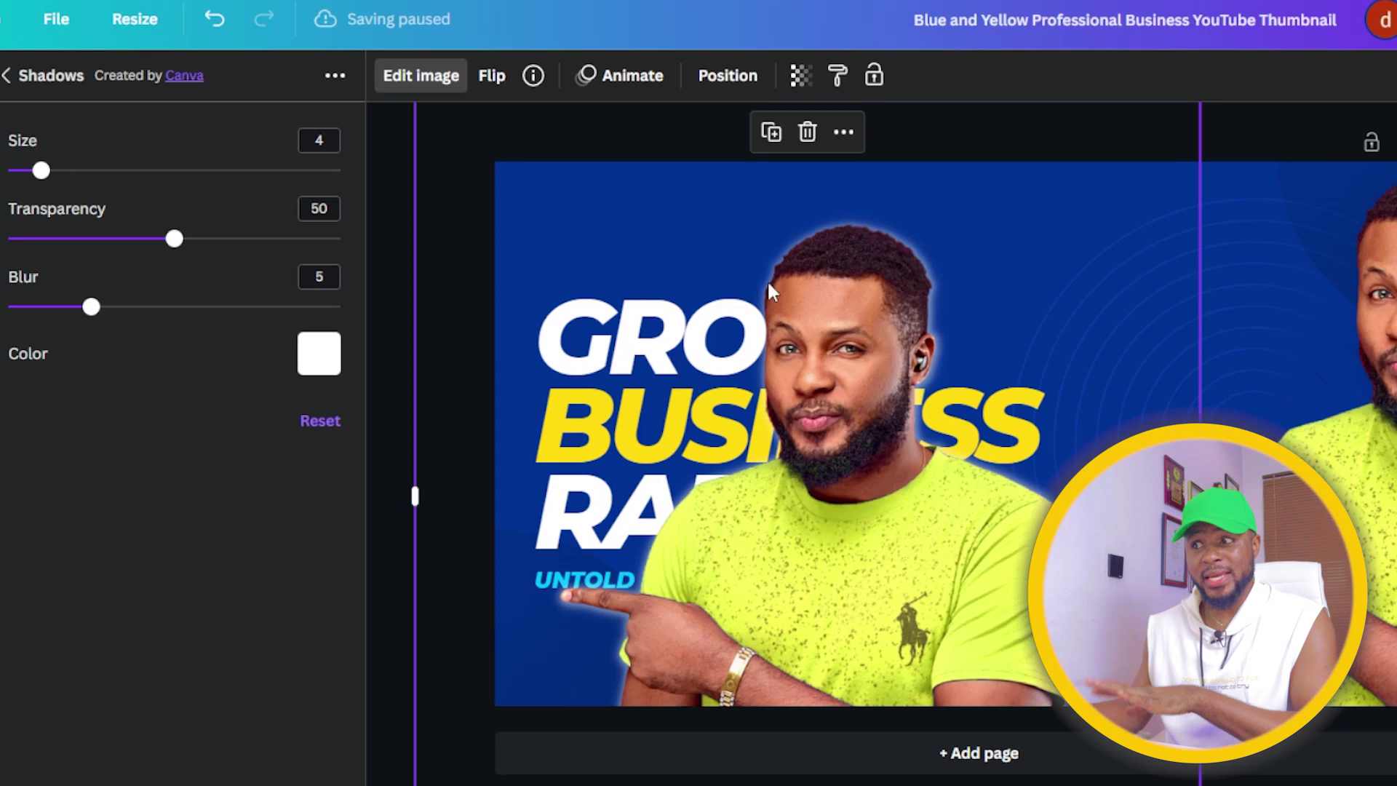
Move the left-hand photo up slightly and try its glow at size 8 with transparency 100, then 54
drag(874, 517, 879, 488)
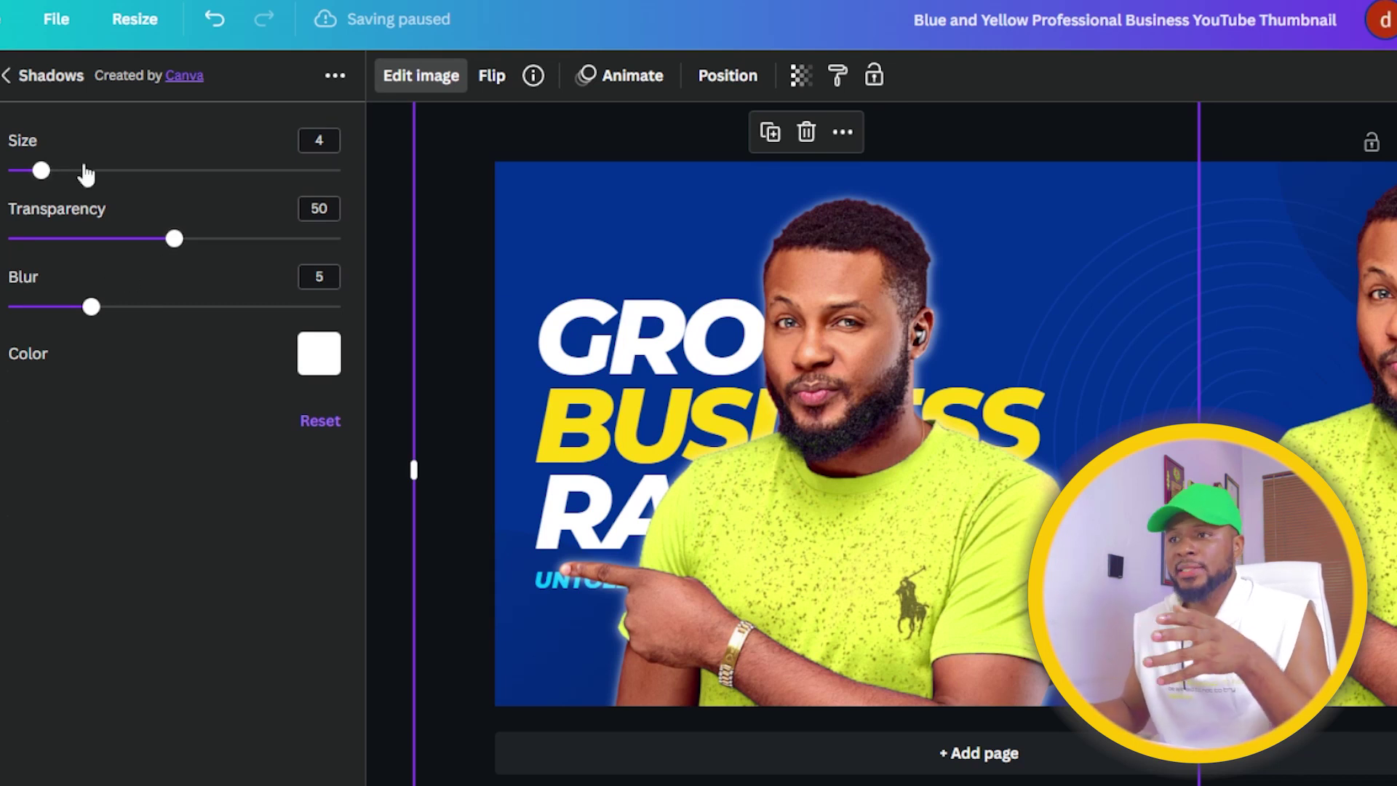
drag(41, 175, 78, 232)
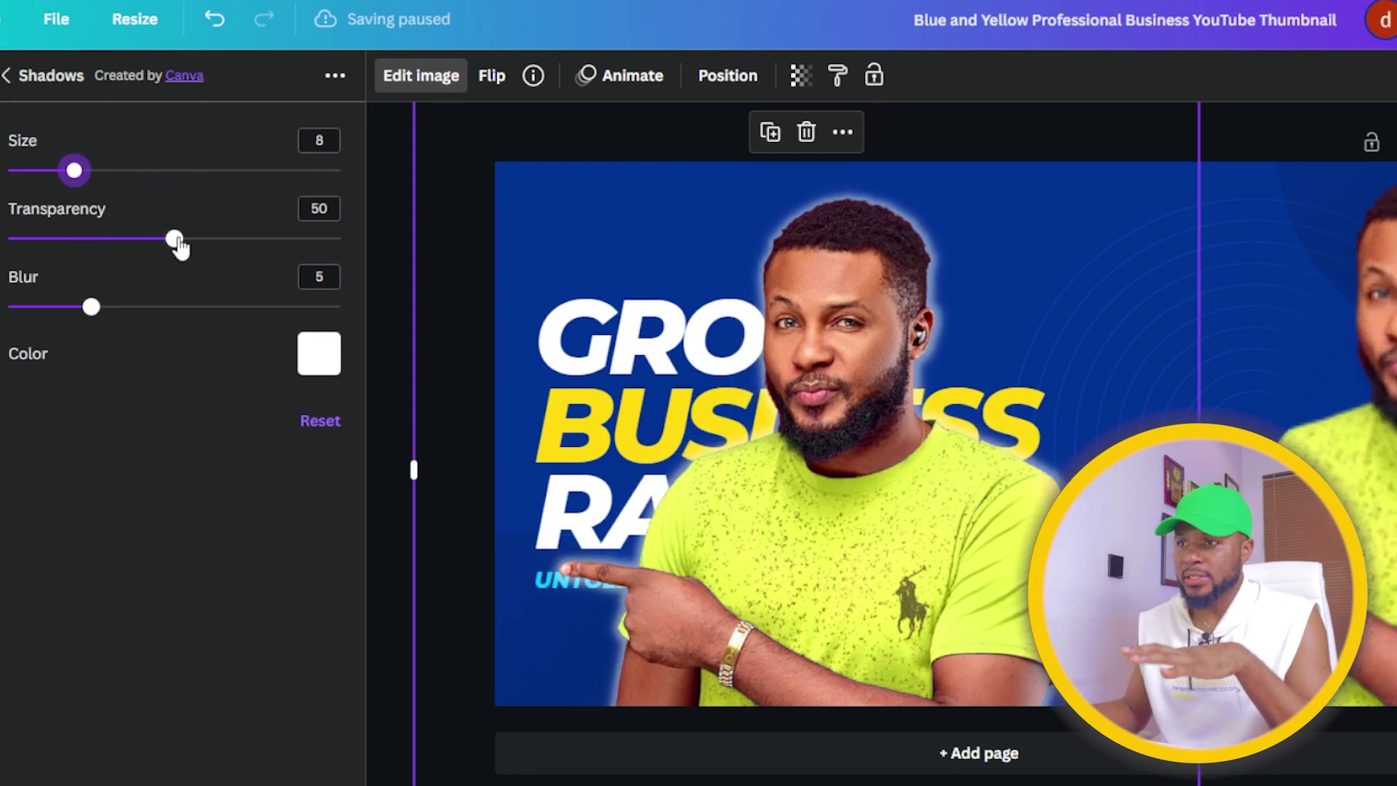
drag(177, 243, 371, 246)
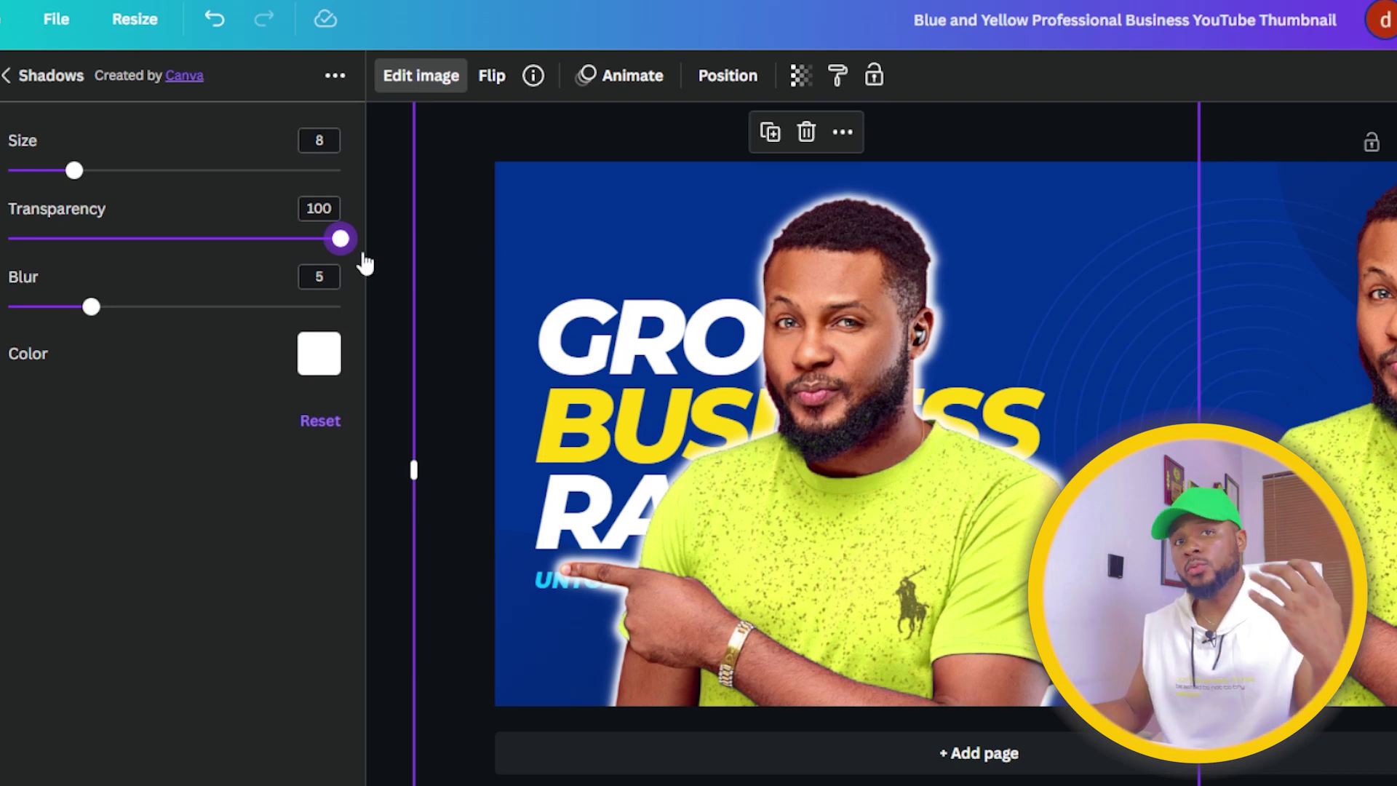
drag(362, 258, 193, 292)
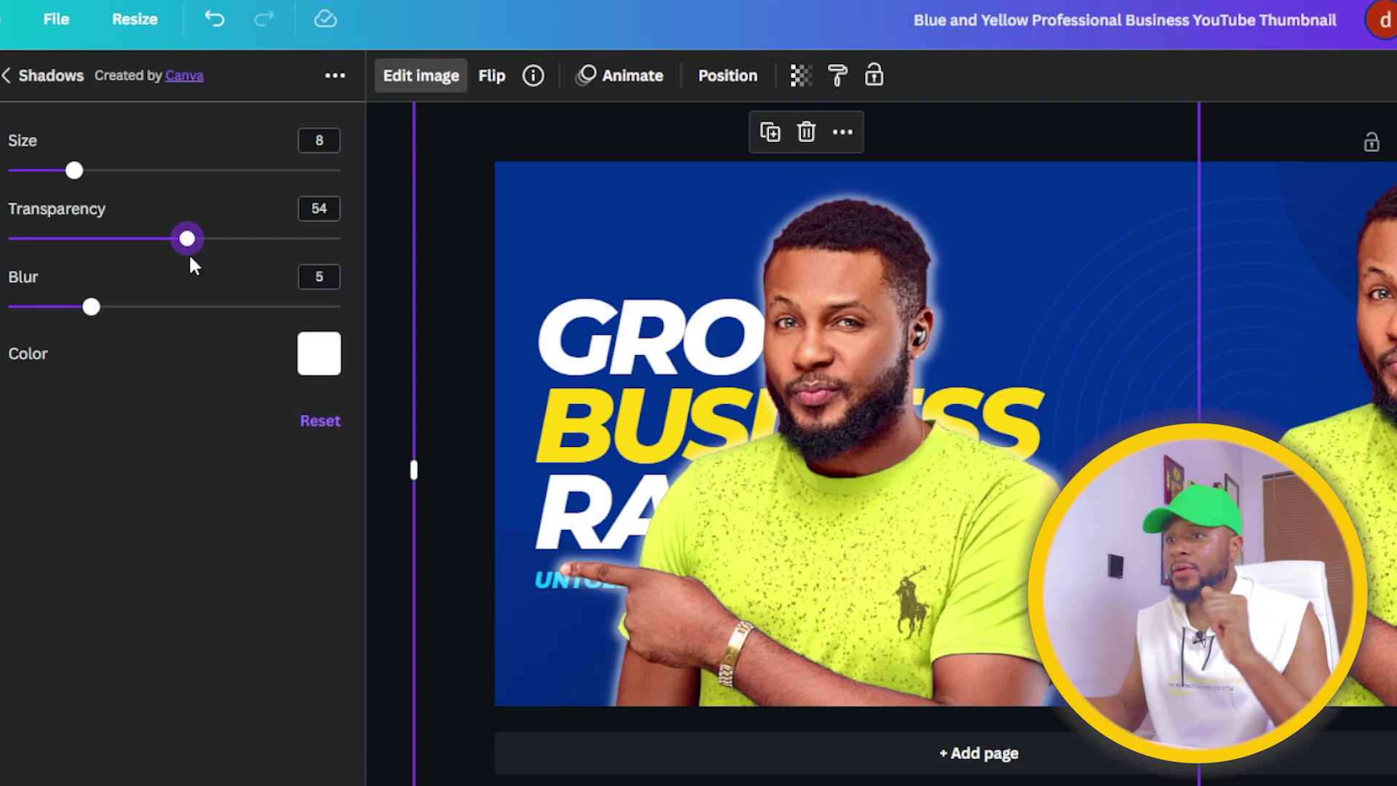
Try a hard white outline with transparency 100 and blur 0, and settle the glow on size 7, transparency 59 and blur 9
mouse_move(74, 170)
mouse_down()
mouse_move(50, 172)
mouse_move(66, 172)
mouse_up()
drag(187, 239, 342, 240)
drag(93, 309, 7, 307)
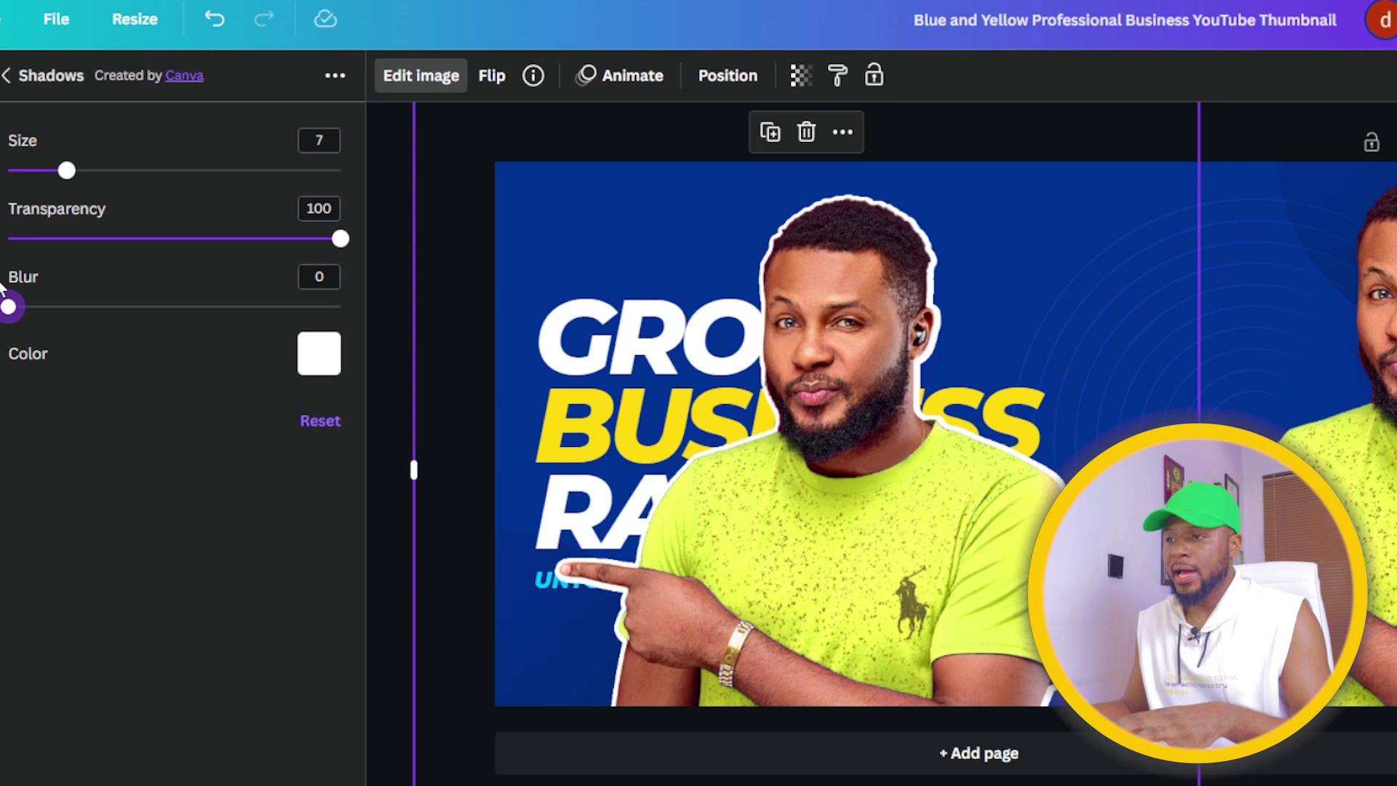
drag(8, 306, 160, 316)
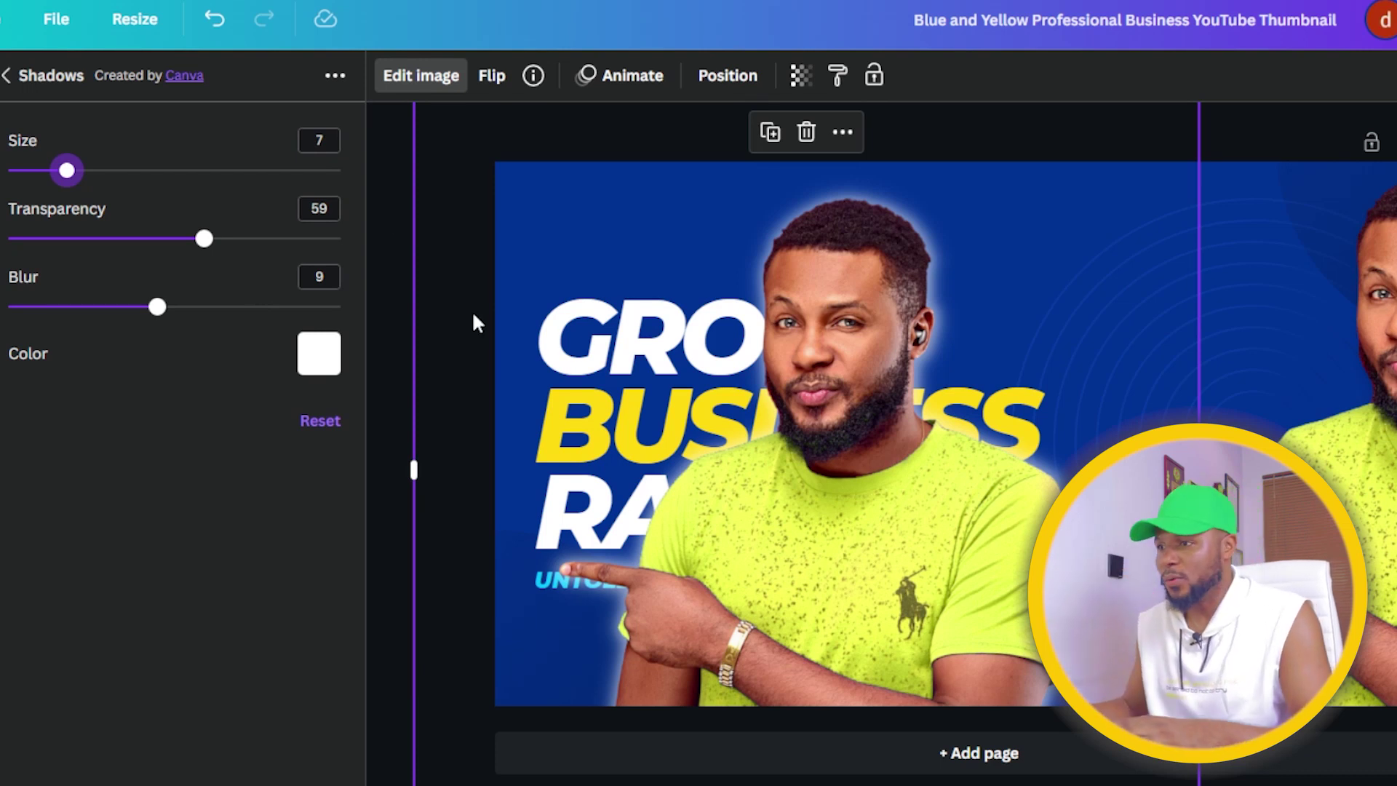
Delete the photo with the drop shadow and move the glowing photo to the right side of the design
click(1389, 518)
drag(1389, 519, 1338, 518)
key(Delete)
drag(965, 480, 1322, 471)
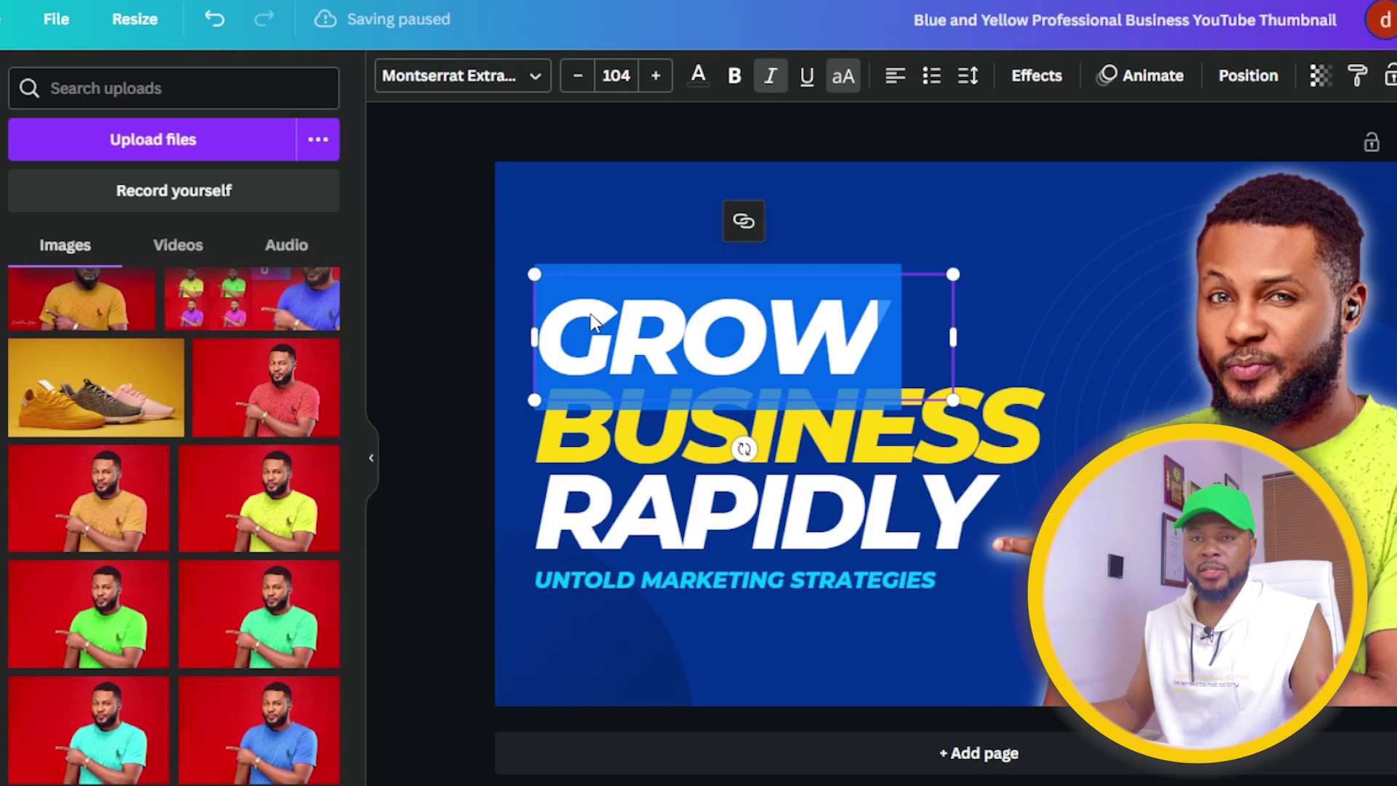
Replace the title word GROW with CANVA
text(GSYYY)
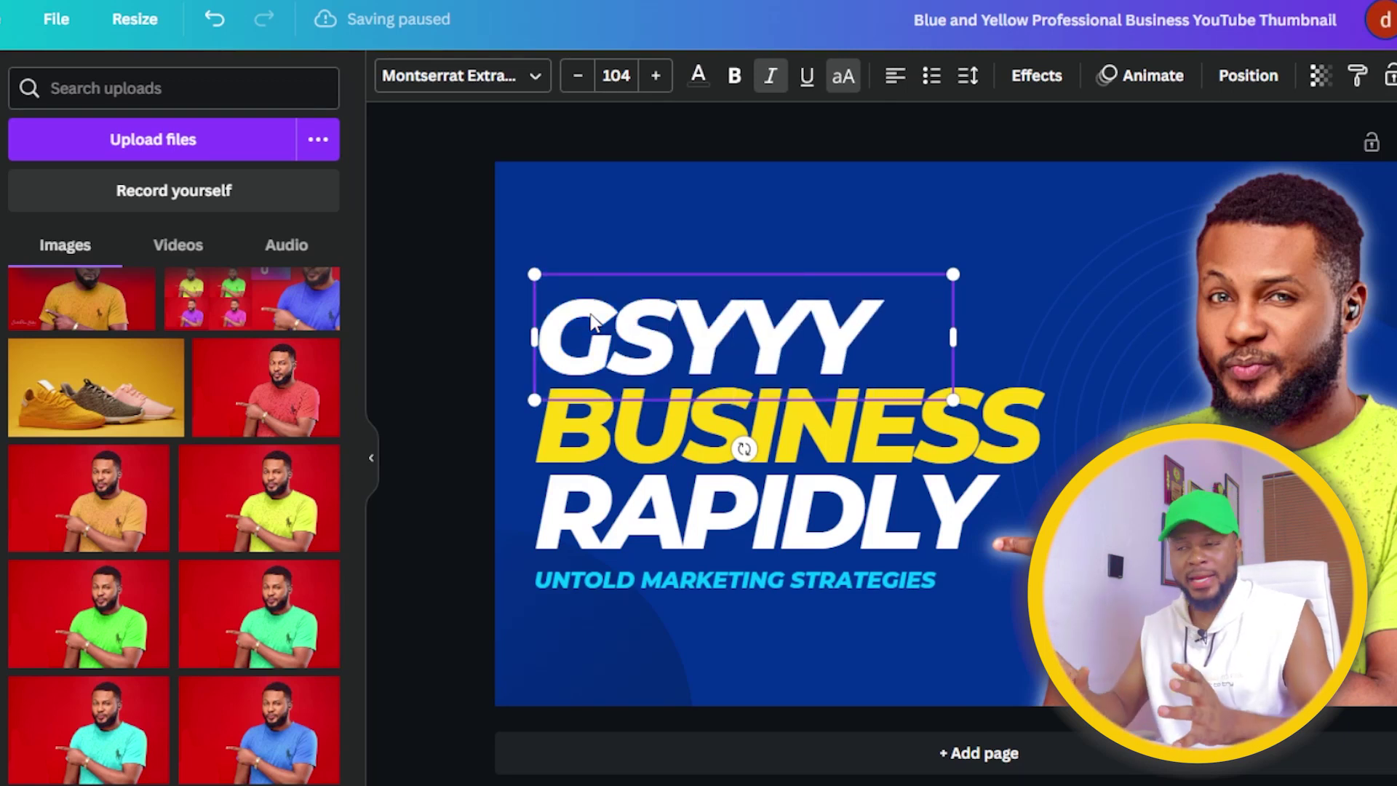
key(BackSpace)
key(BackSpace)
key(BackSpace)
key(BackSpace)
key(BackSpace)
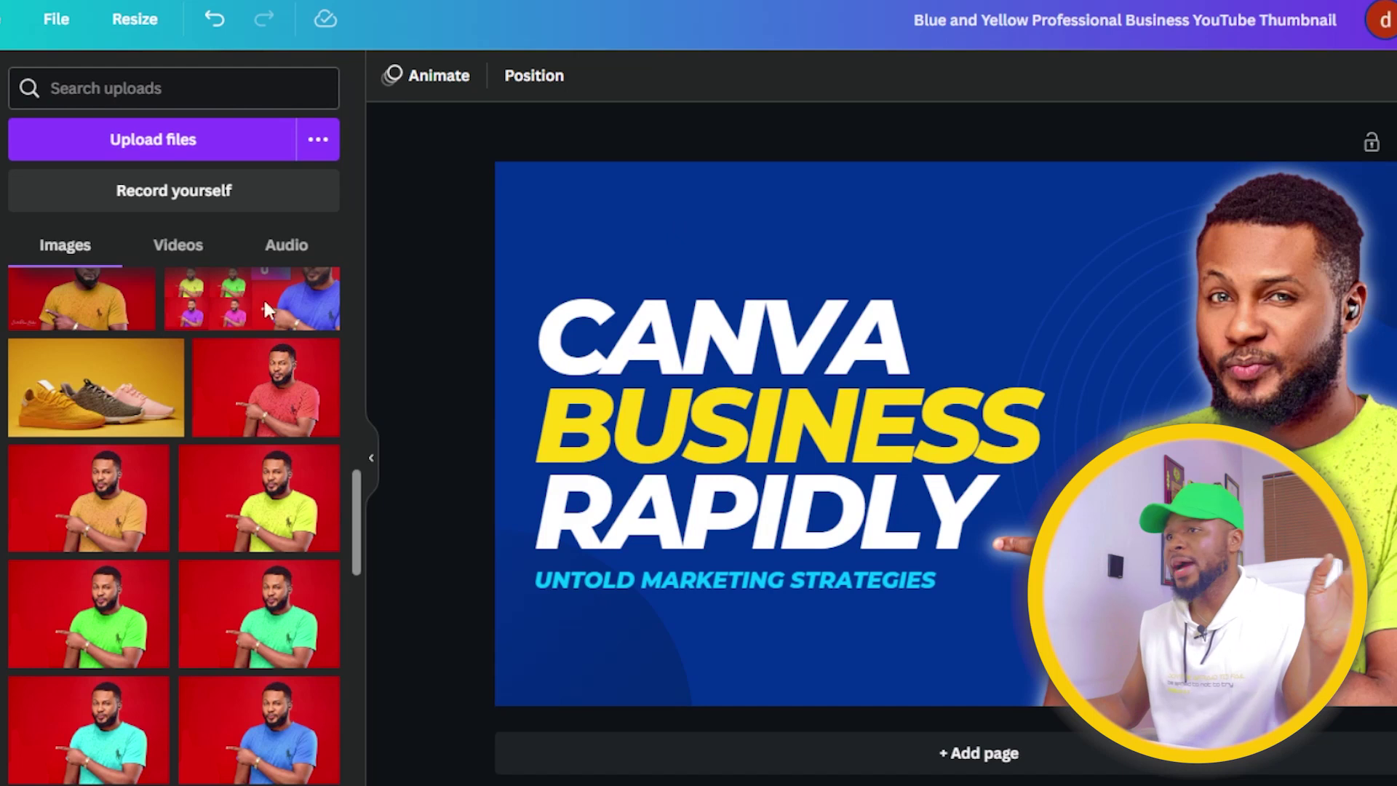
Examine the resize options, including the custom size and presets such as Facebook Cover, Photo Collage and Your Story
click(135, 20)
scroll(259, 276, down, 5)
click(305, 291)
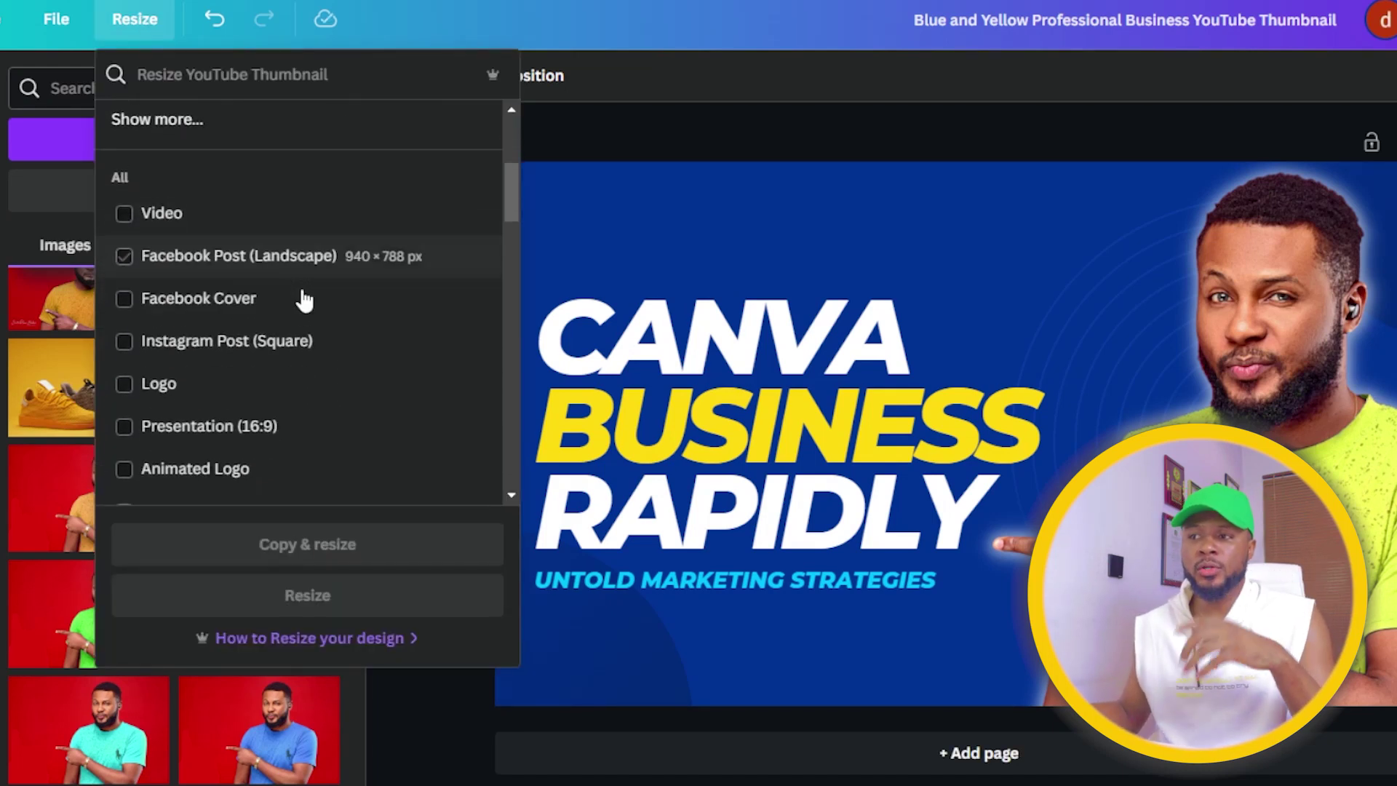
click(459, 378)
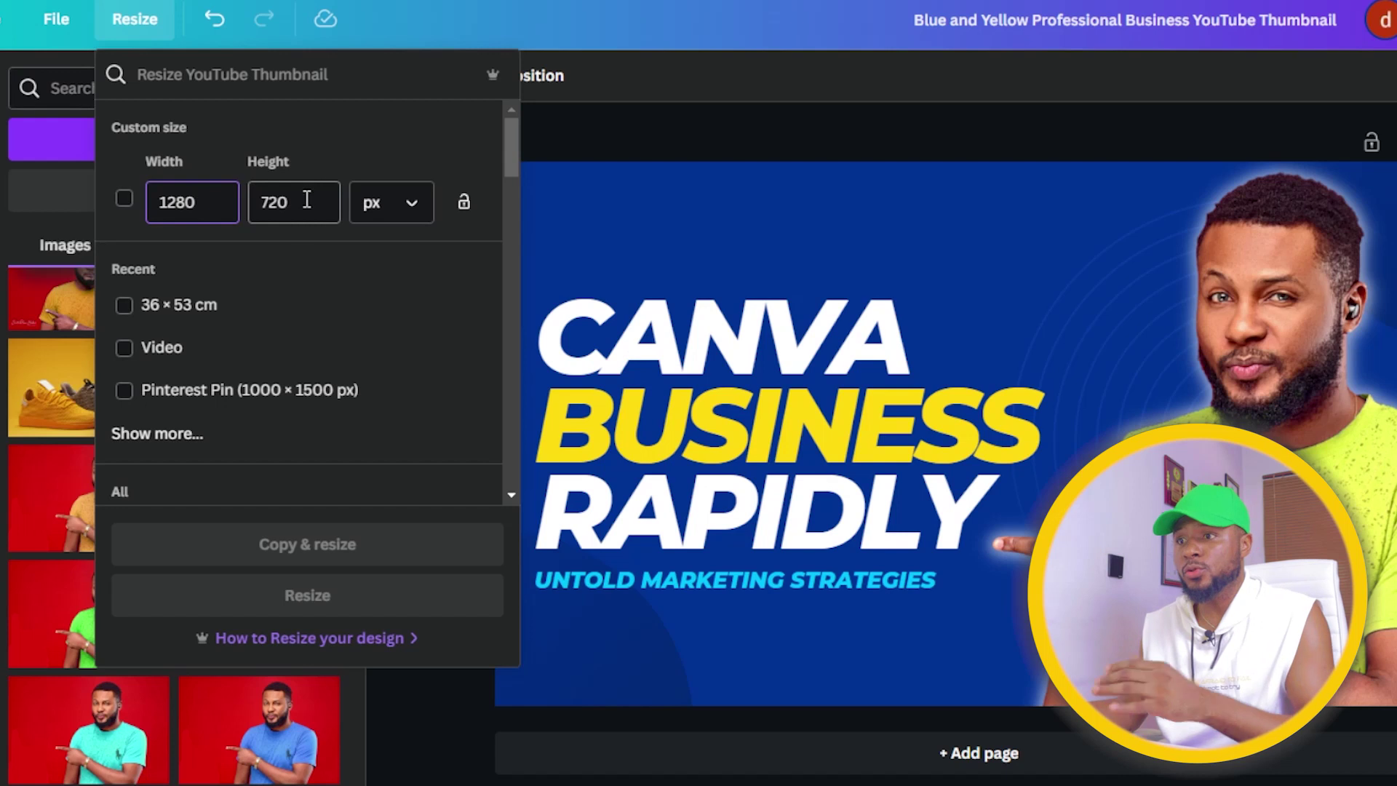
scroll(321, 312, down, 5)
click(222, 219)
click(222, 218)
click(201, 291)
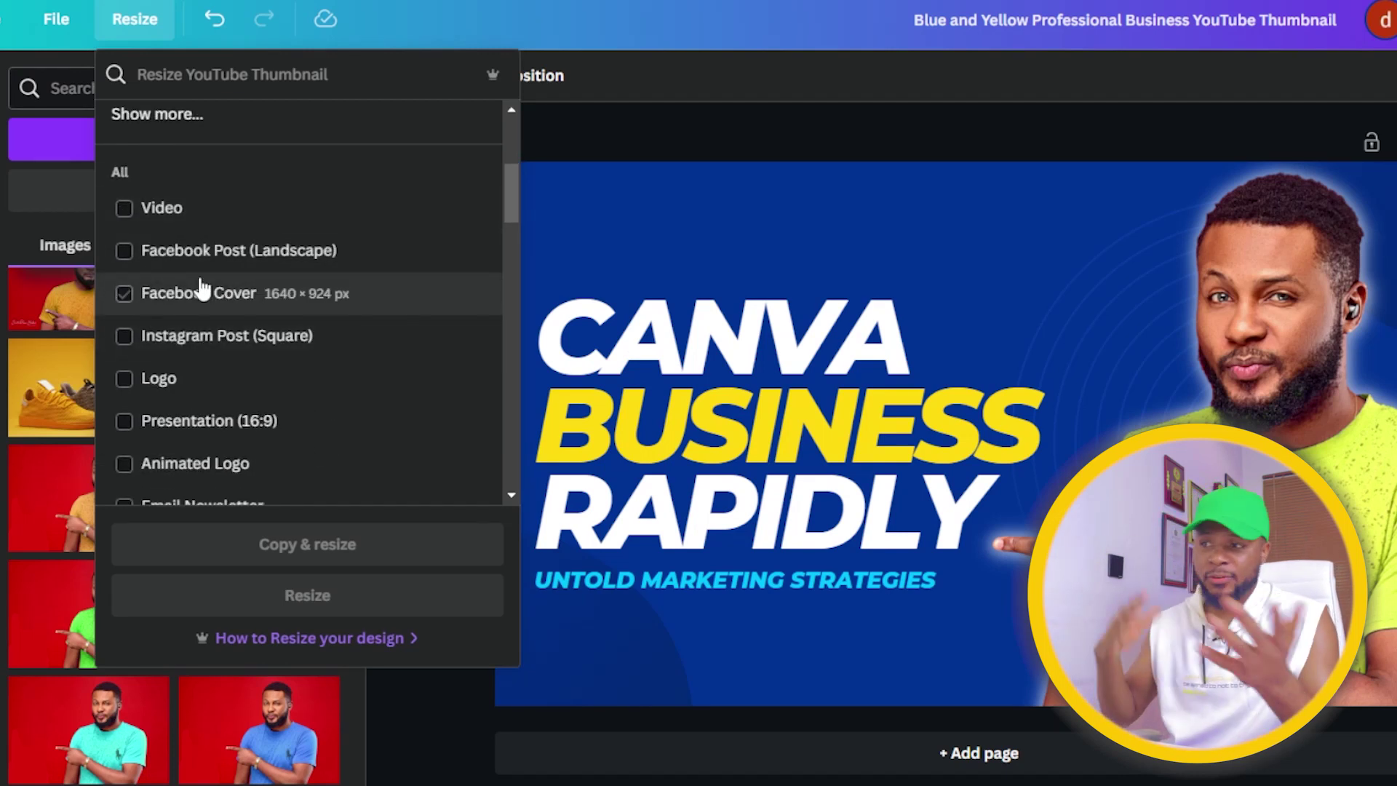
click(202, 291)
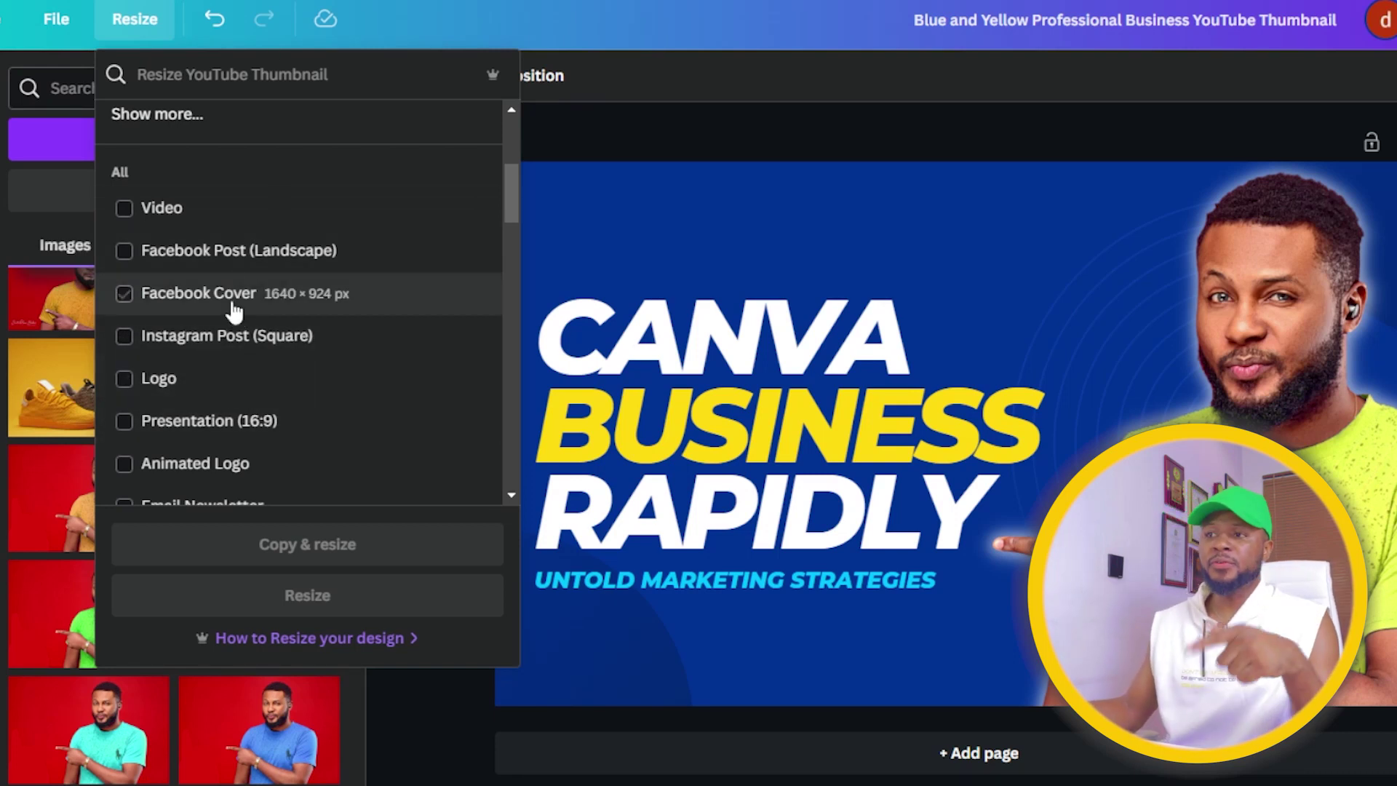
click(218, 347)
scroll(233, 335, down, 5)
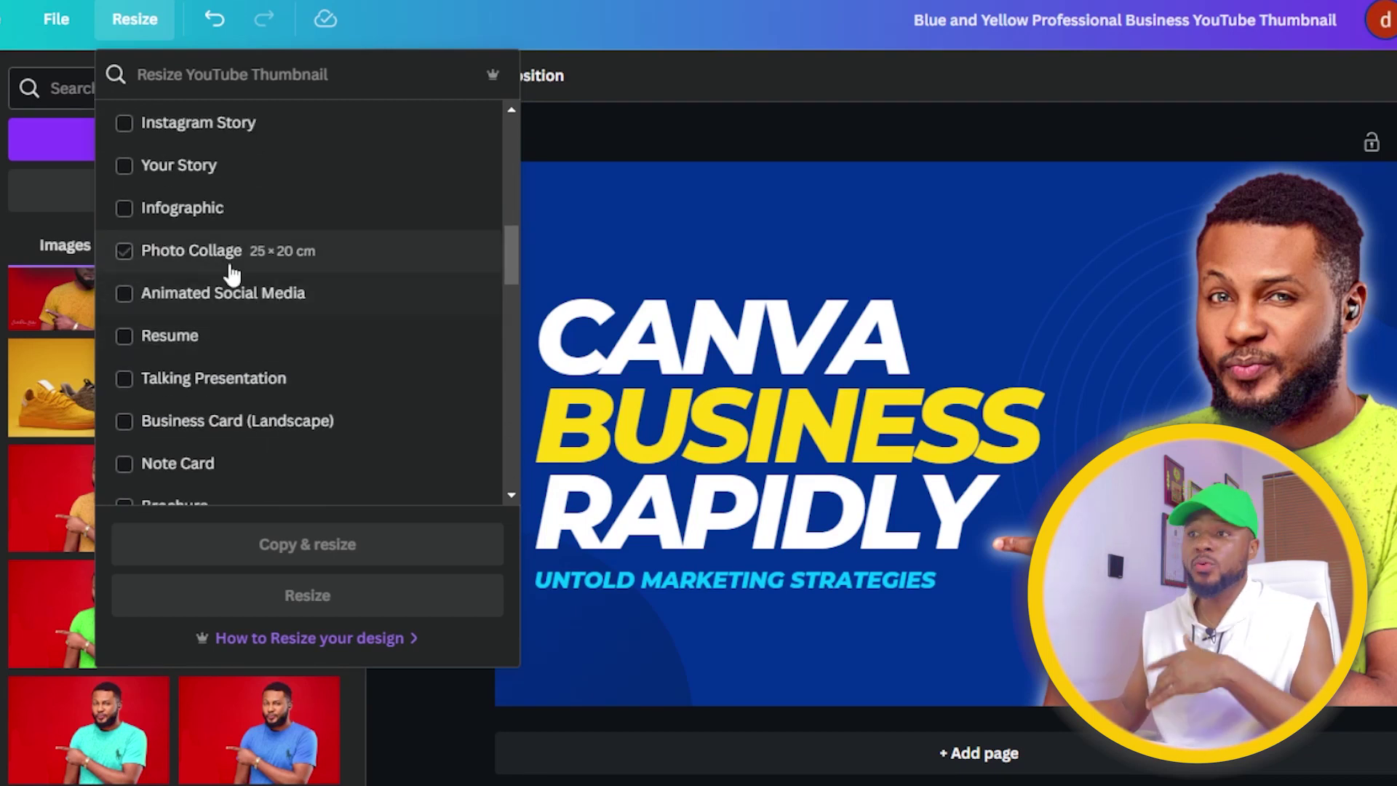
click(230, 212)
click(234, 169)
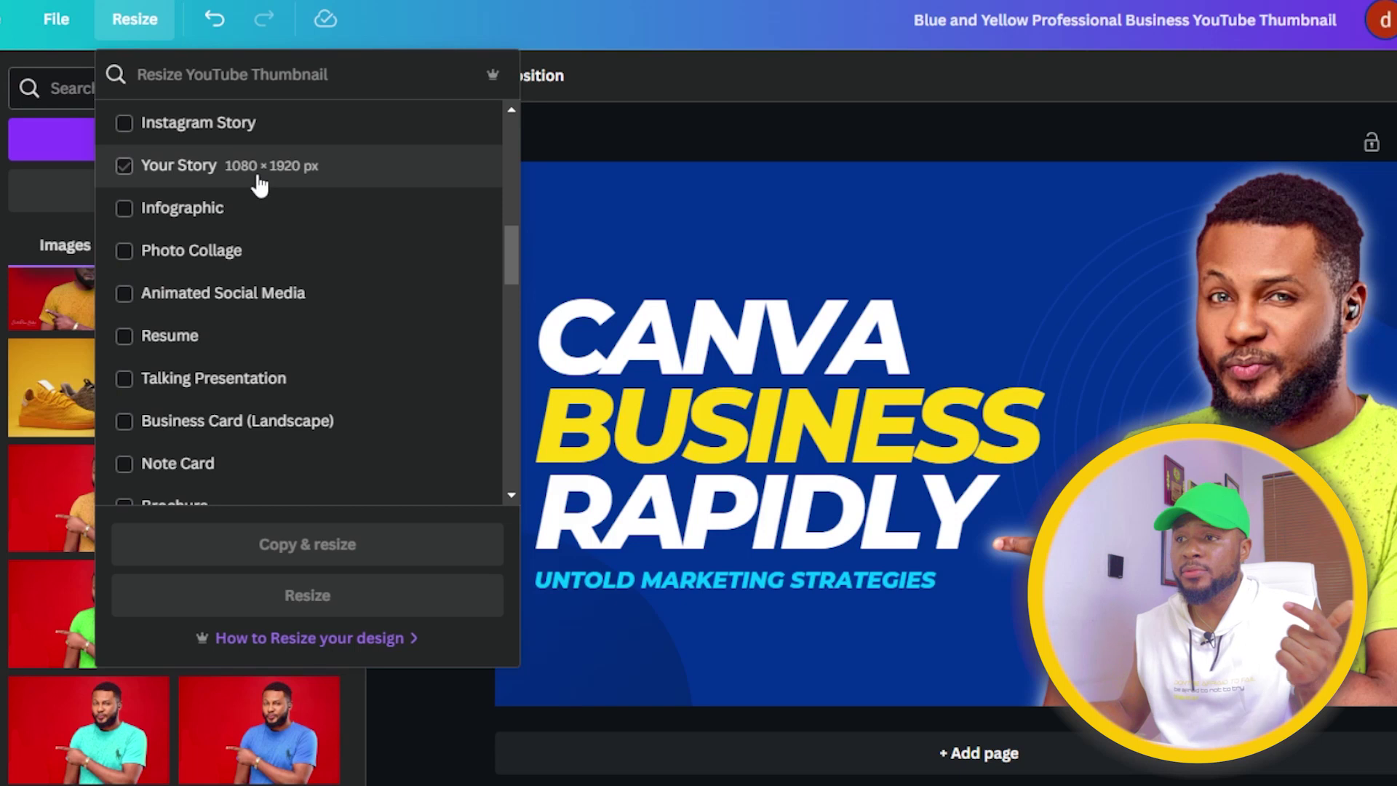
Create a resized copy of the design in the Instagram Story format, 1080 × 1920 px
scroll(125, 230, up, 2)
click(125, 229)
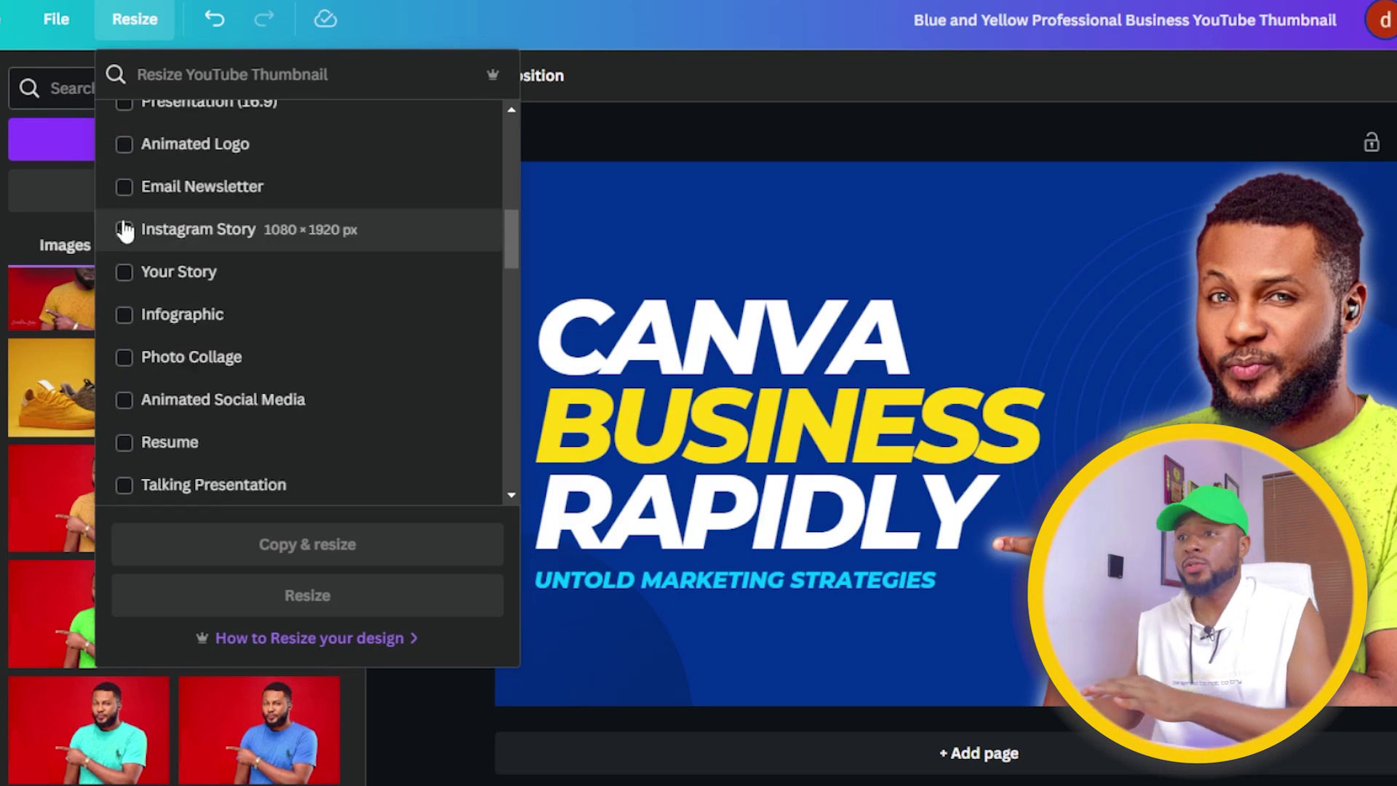
click(125, 230)
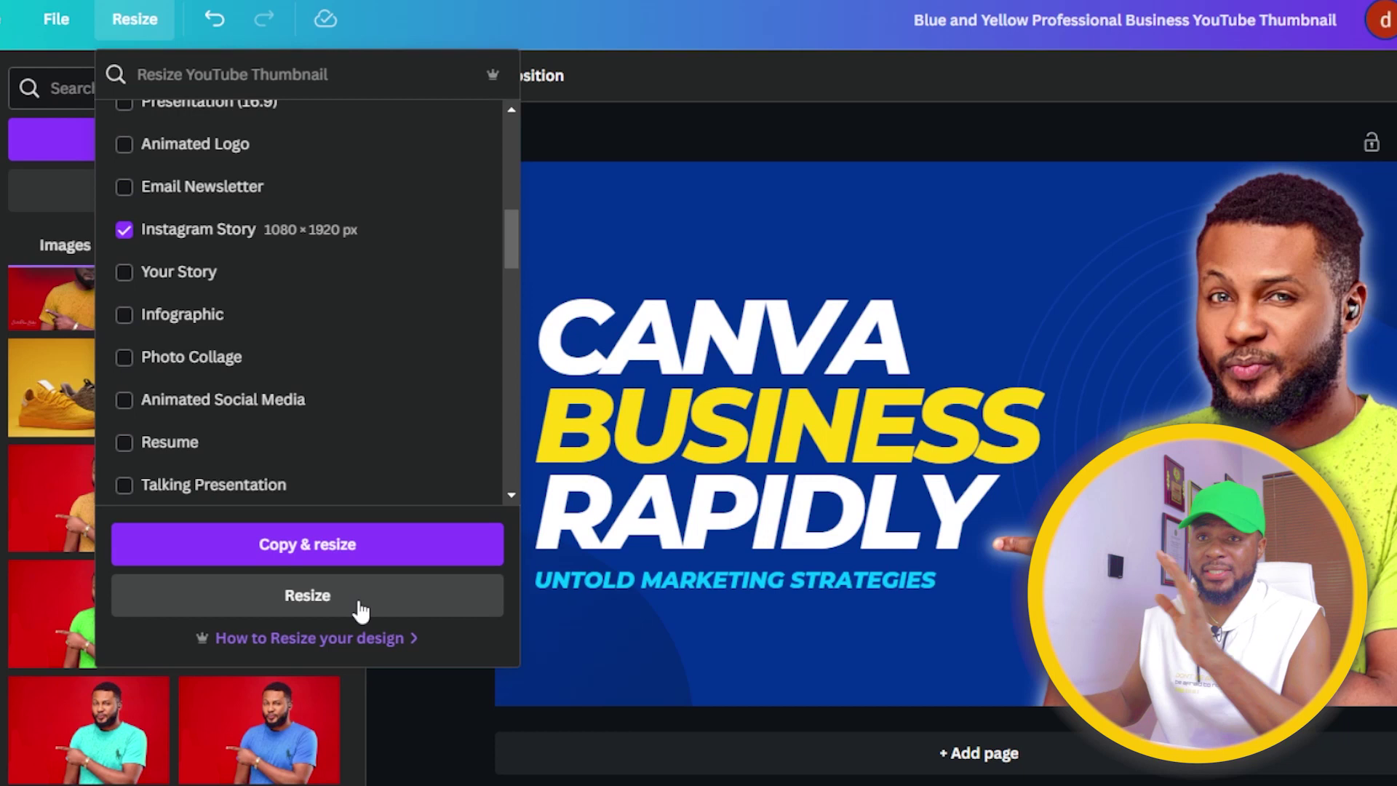
click(329, 550)
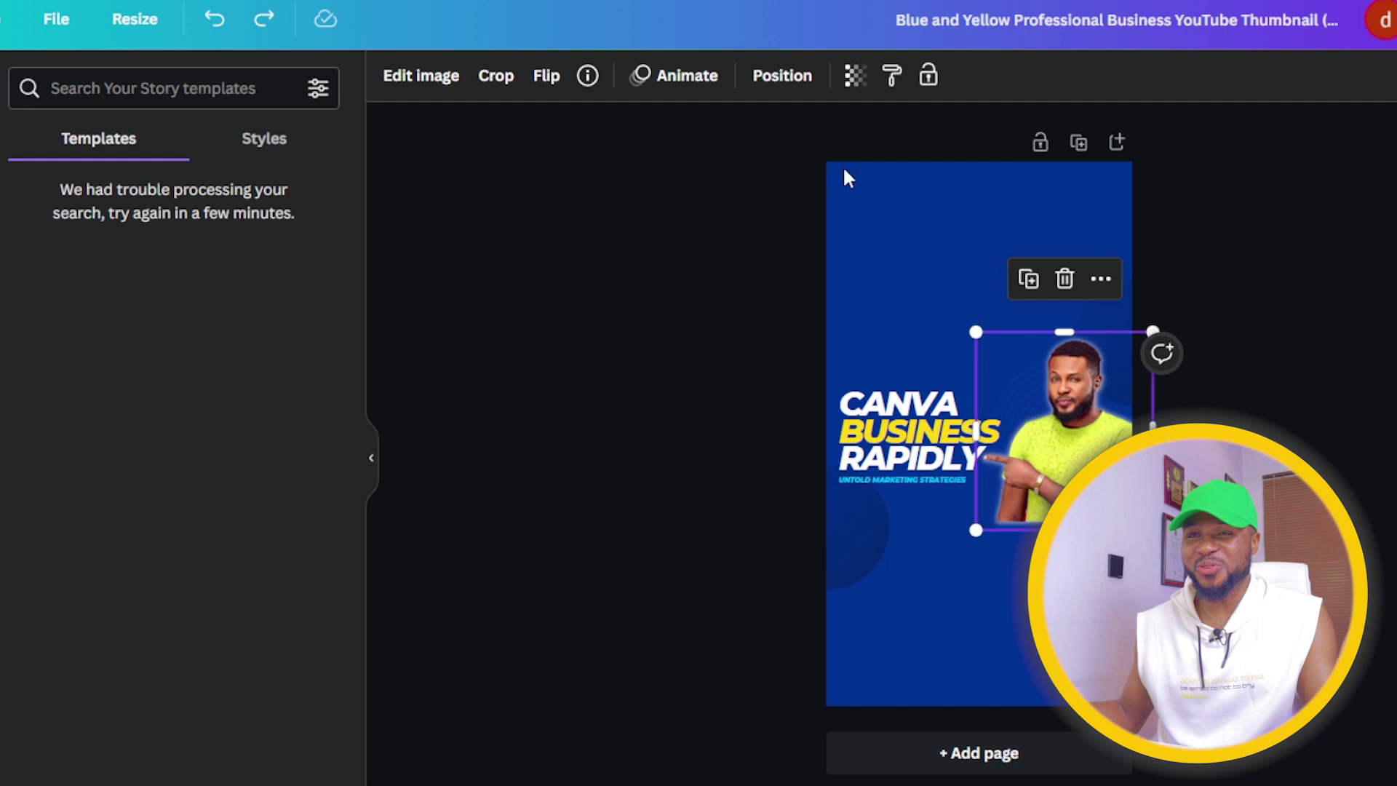
Enlarge the photo to about 1917 by 2143 px and position it over the lower part of the story page
drag(1073, 473, 1052, 668)
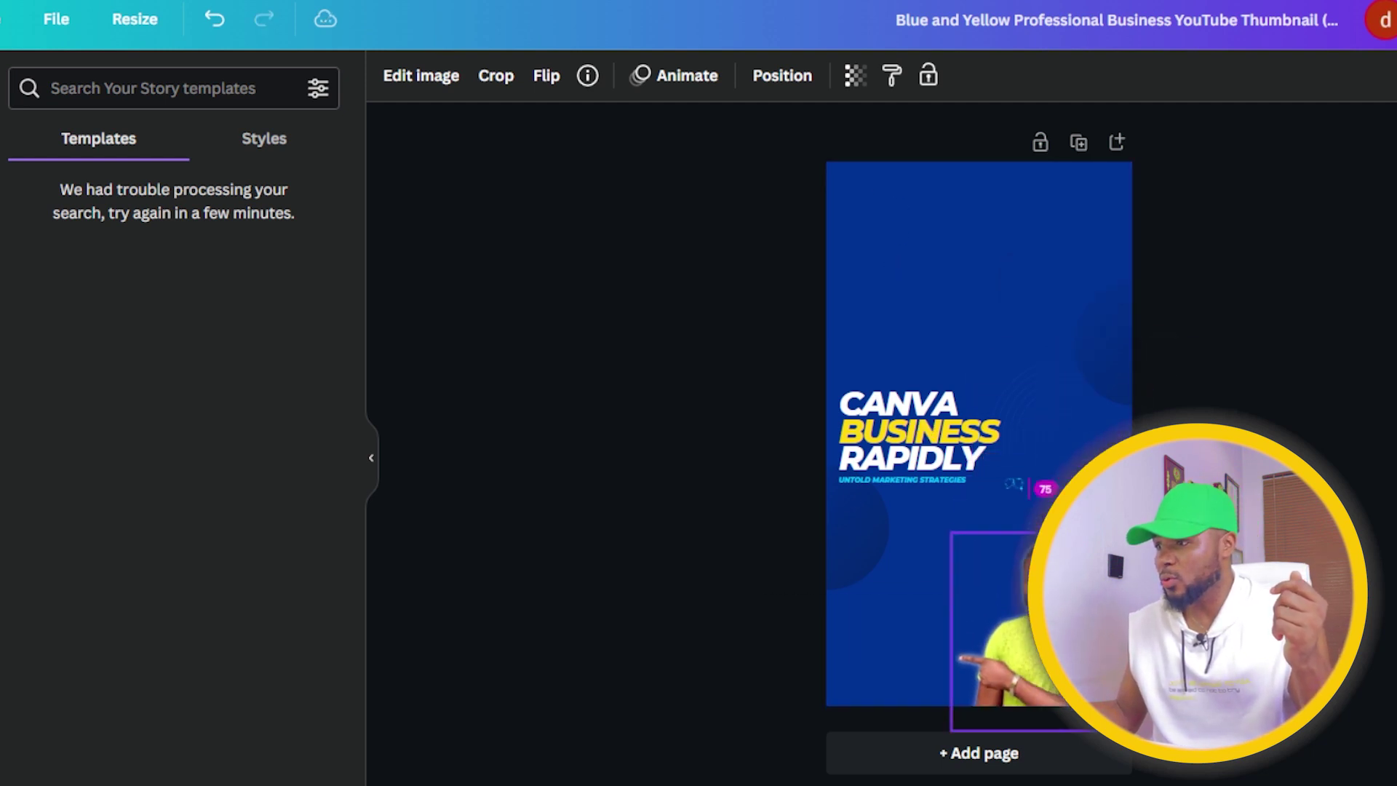
drag(1119, 527, 1304, 103)
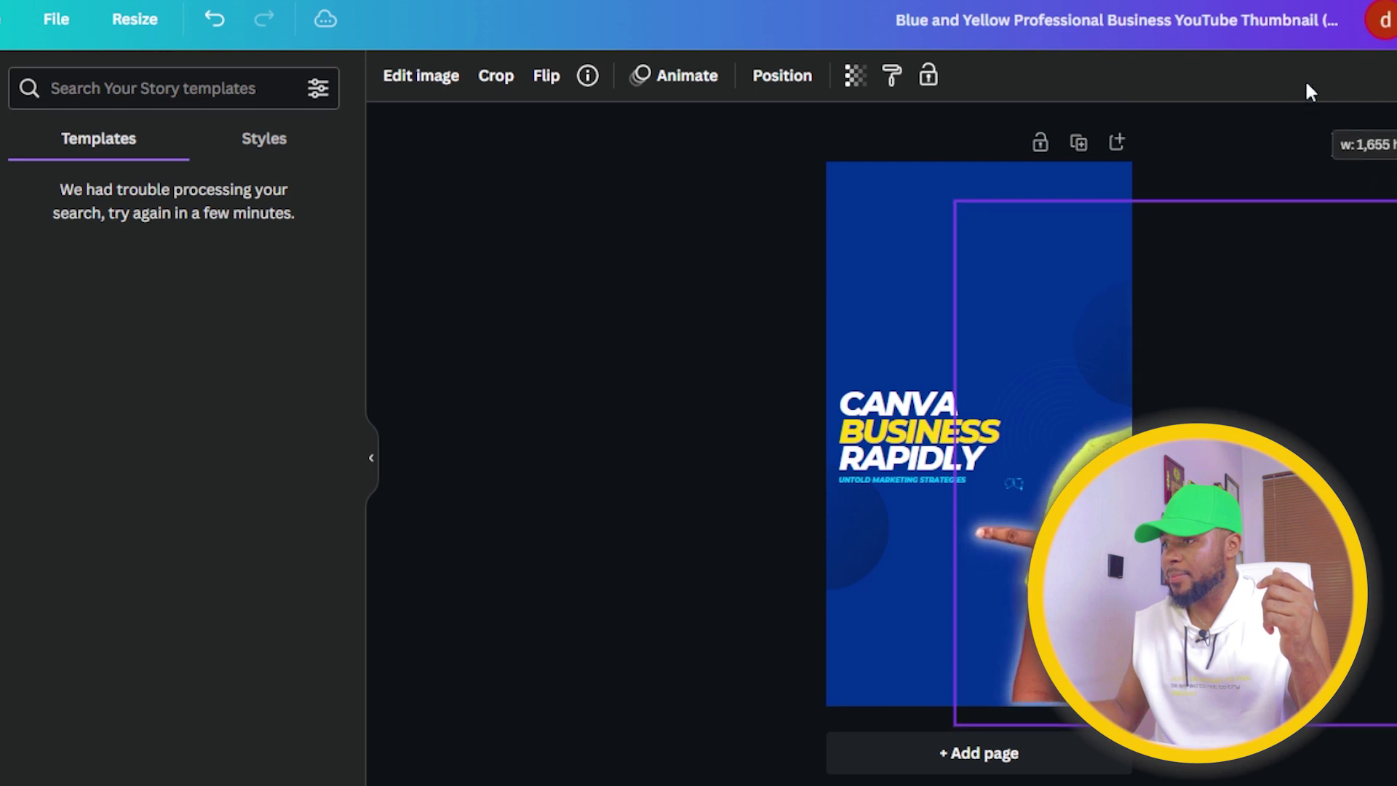
drag(1164, 219, 1137, 258)
drag(1130, 417, 940, 576)
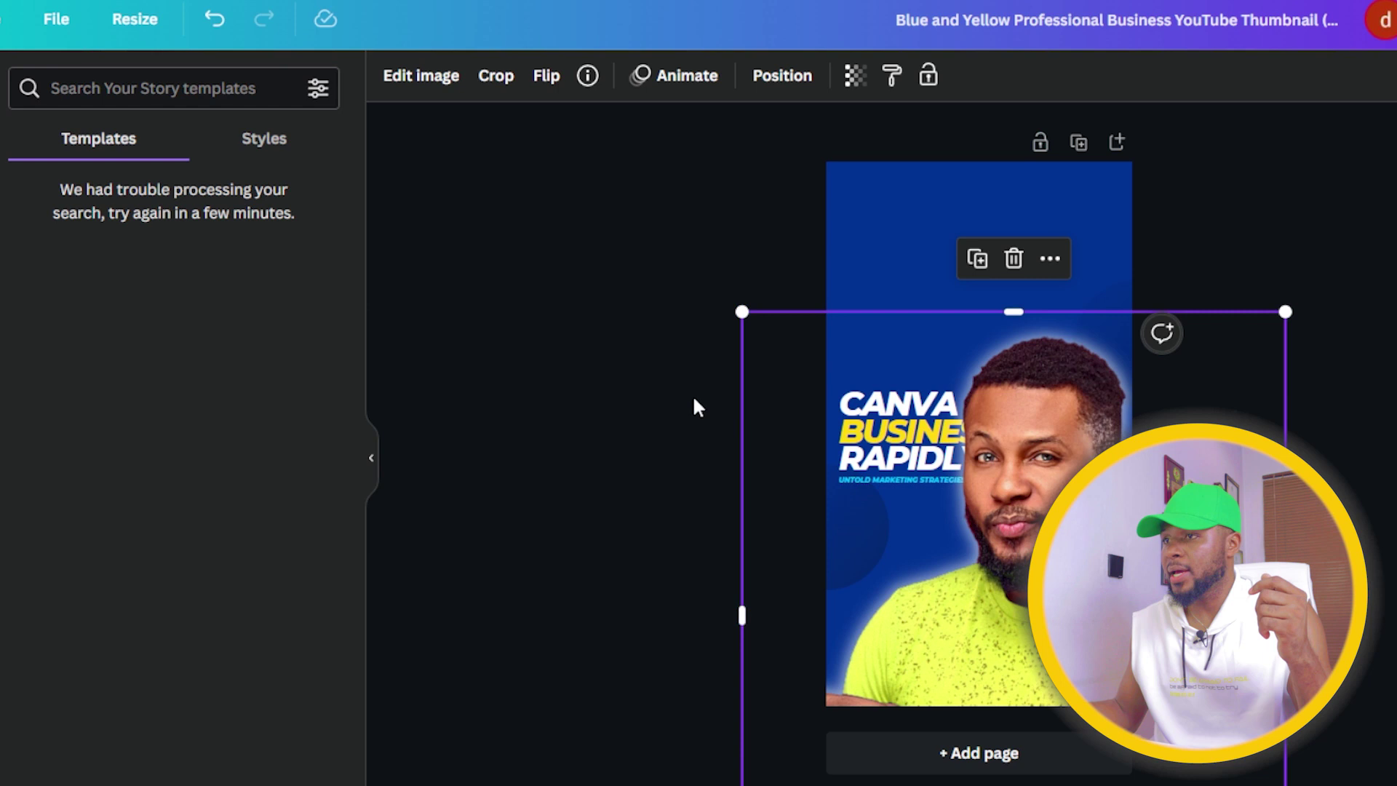
Send the enlarged photo to the back, behind the title text
click(771, 81)
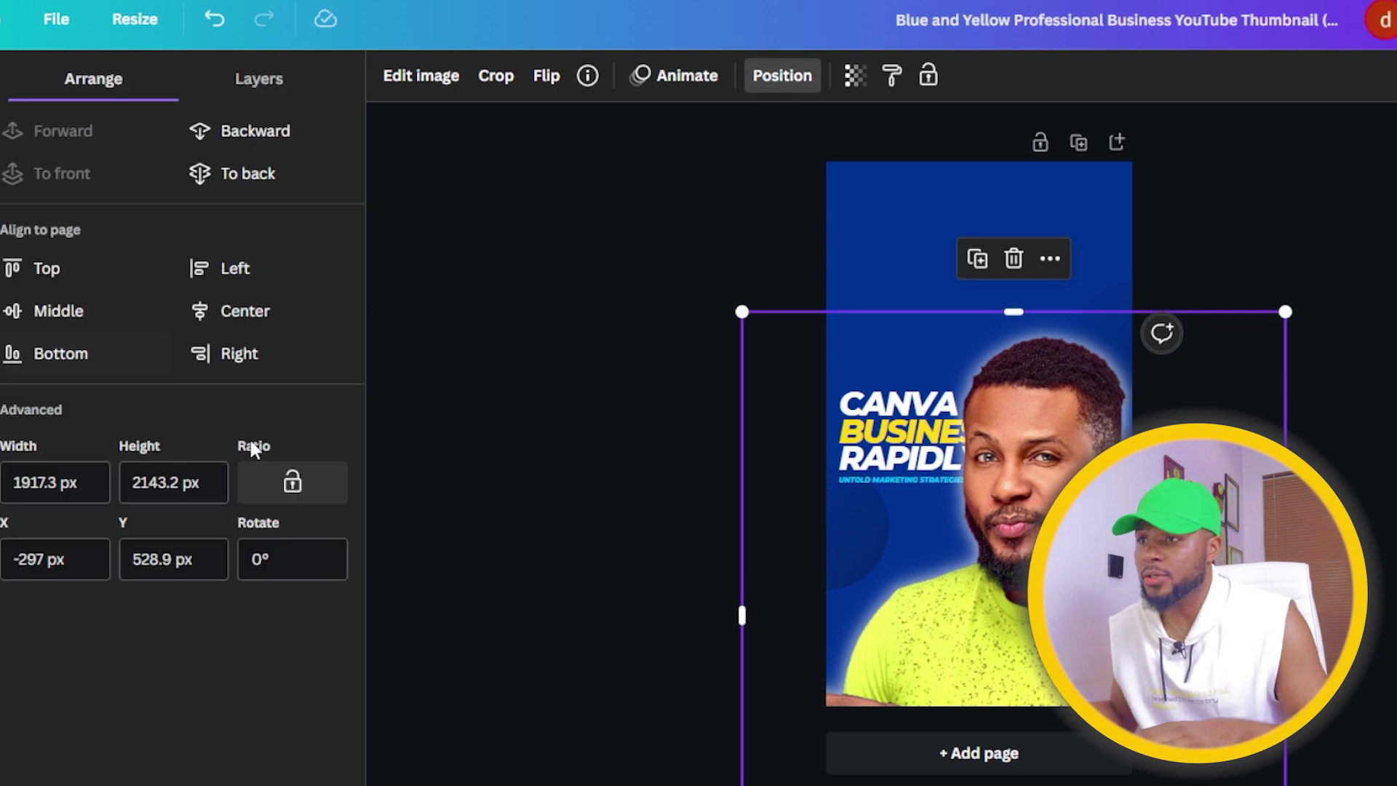
click(234, 178)
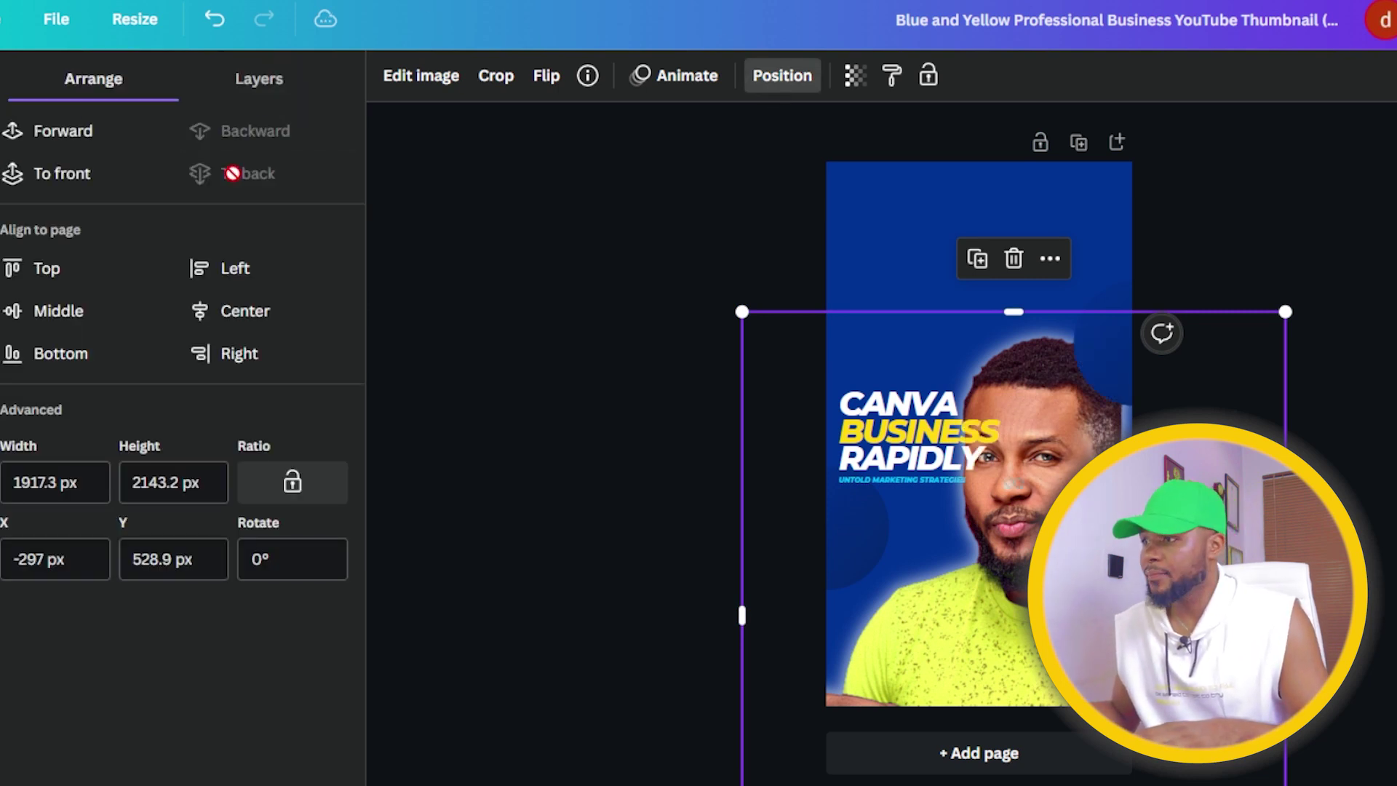
click(663, 333)
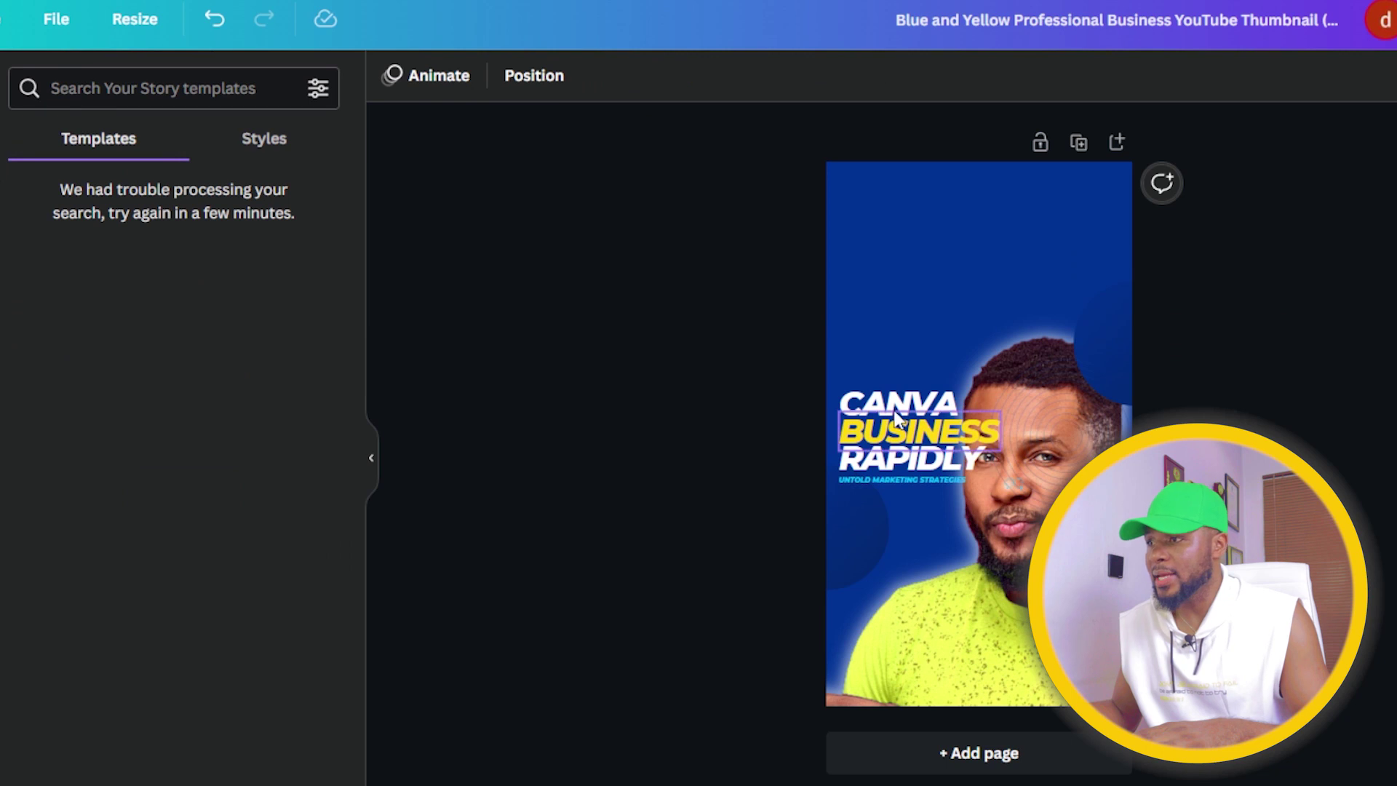
Move the title lines and subtitle together to the top of the page and enlarge them to span most of its width
click(893, 443)
drag(893, 442, 896, 251)
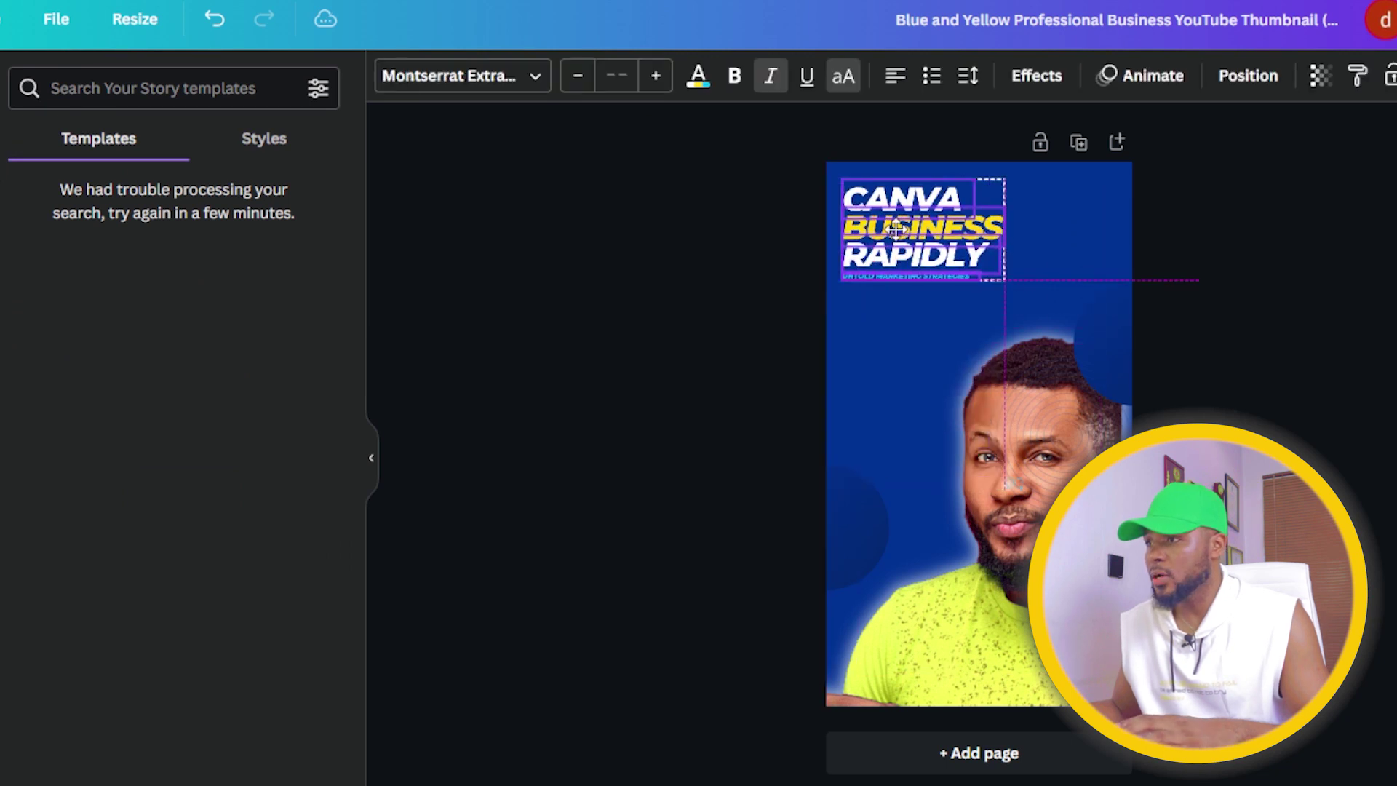
mouse_move(1004, 293)
mouse_down()
mouse_move(1157, 330)
mouse_move(986, 275)
mouse_up()
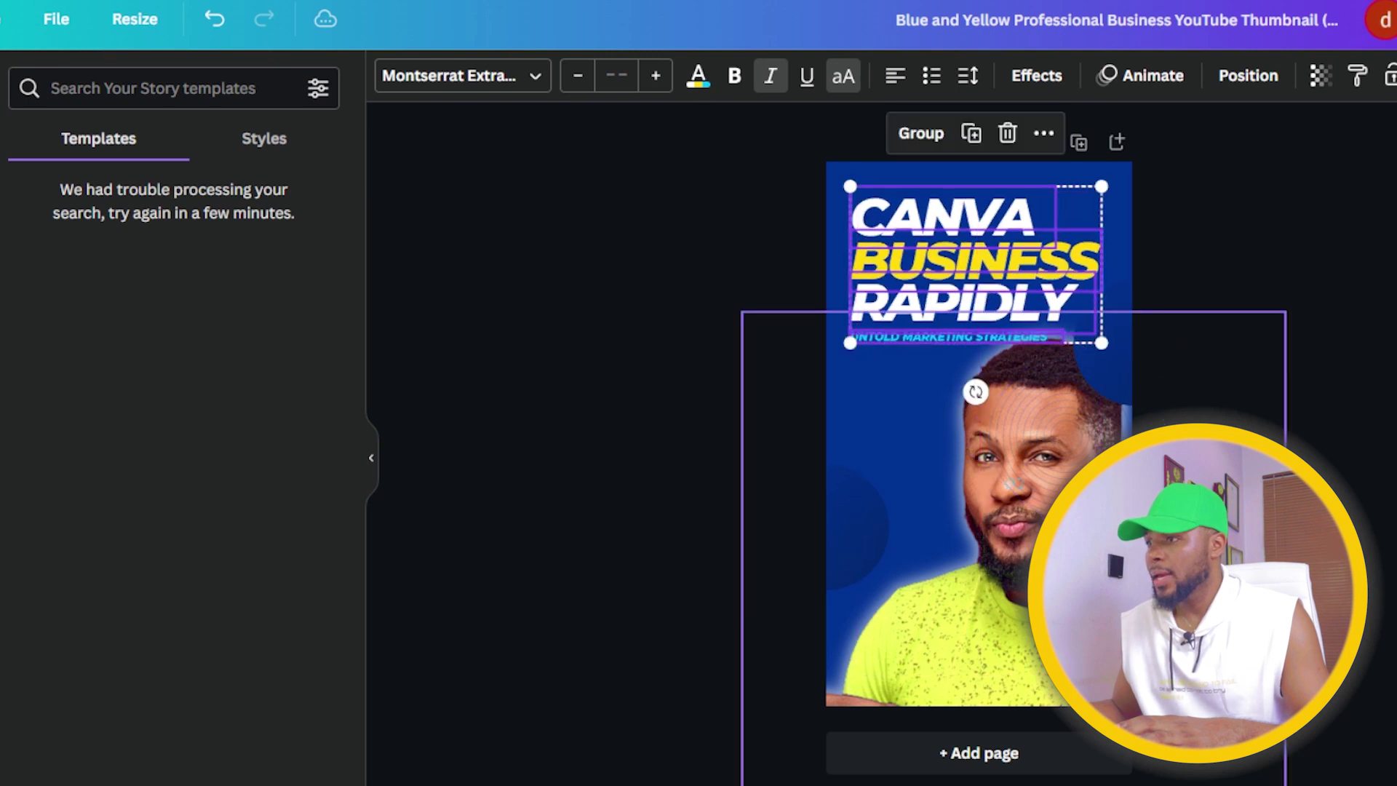
click(1113, 322)
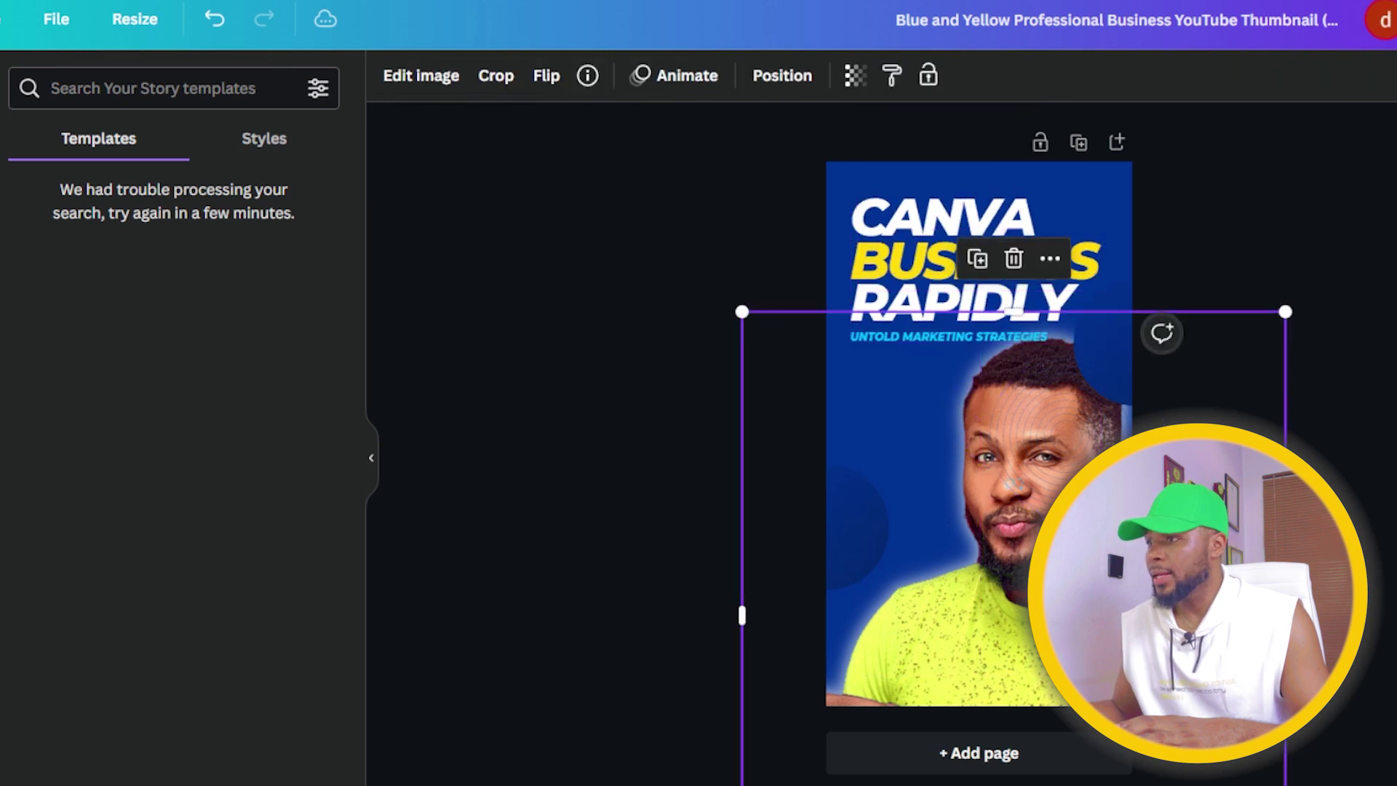
Bring the photo to the front of all layers on the story page and deselect it
click(803, 77)
click(59, 132)
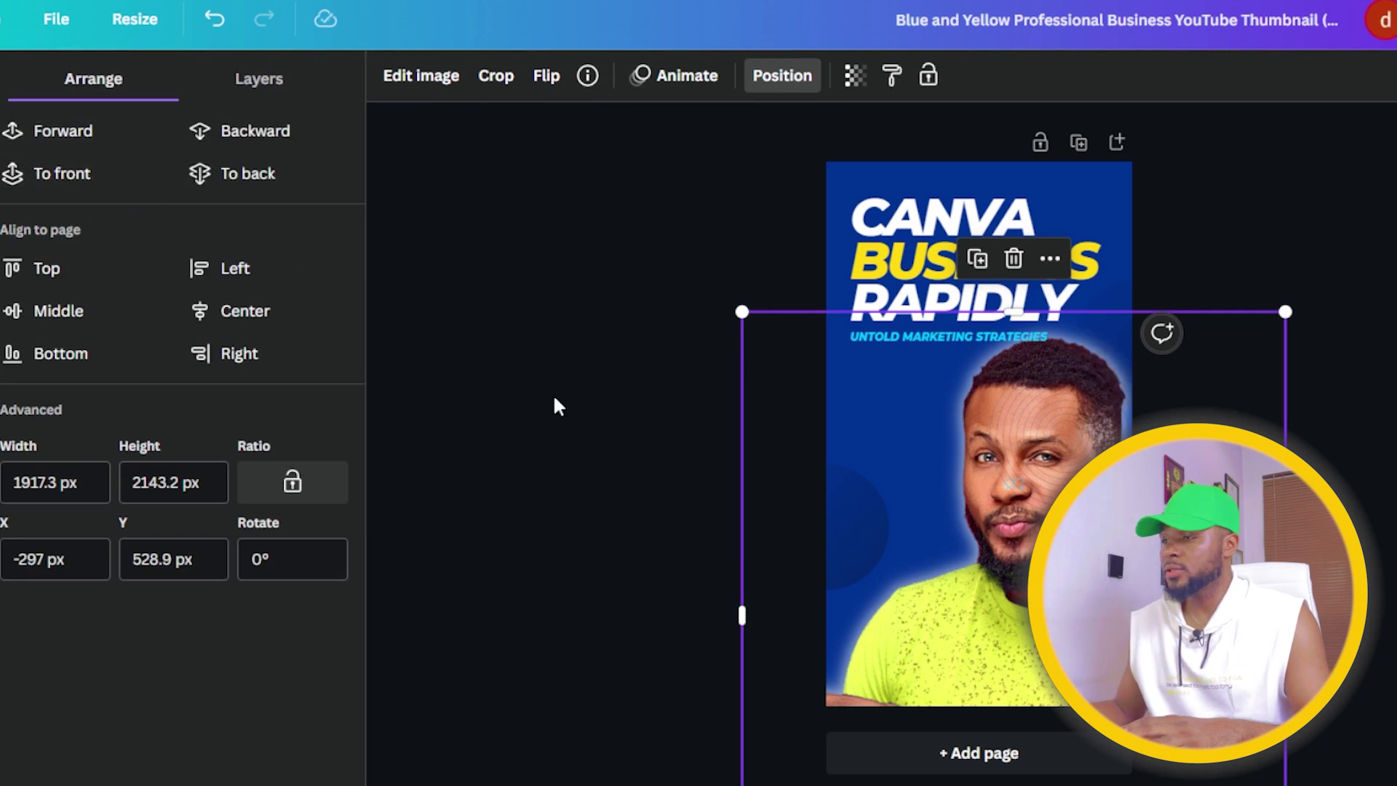
click(68, 137)
click(73, 143)
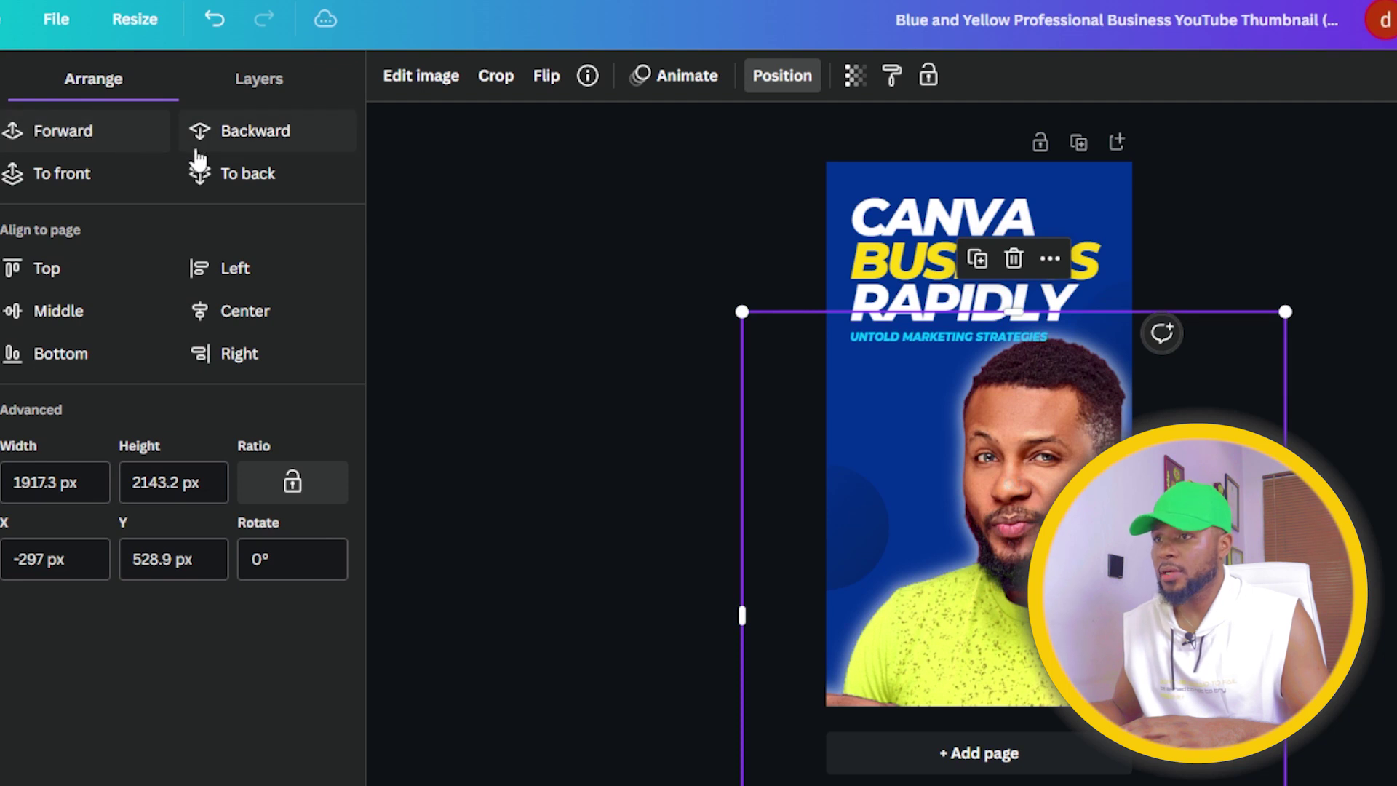
click(62, 174)
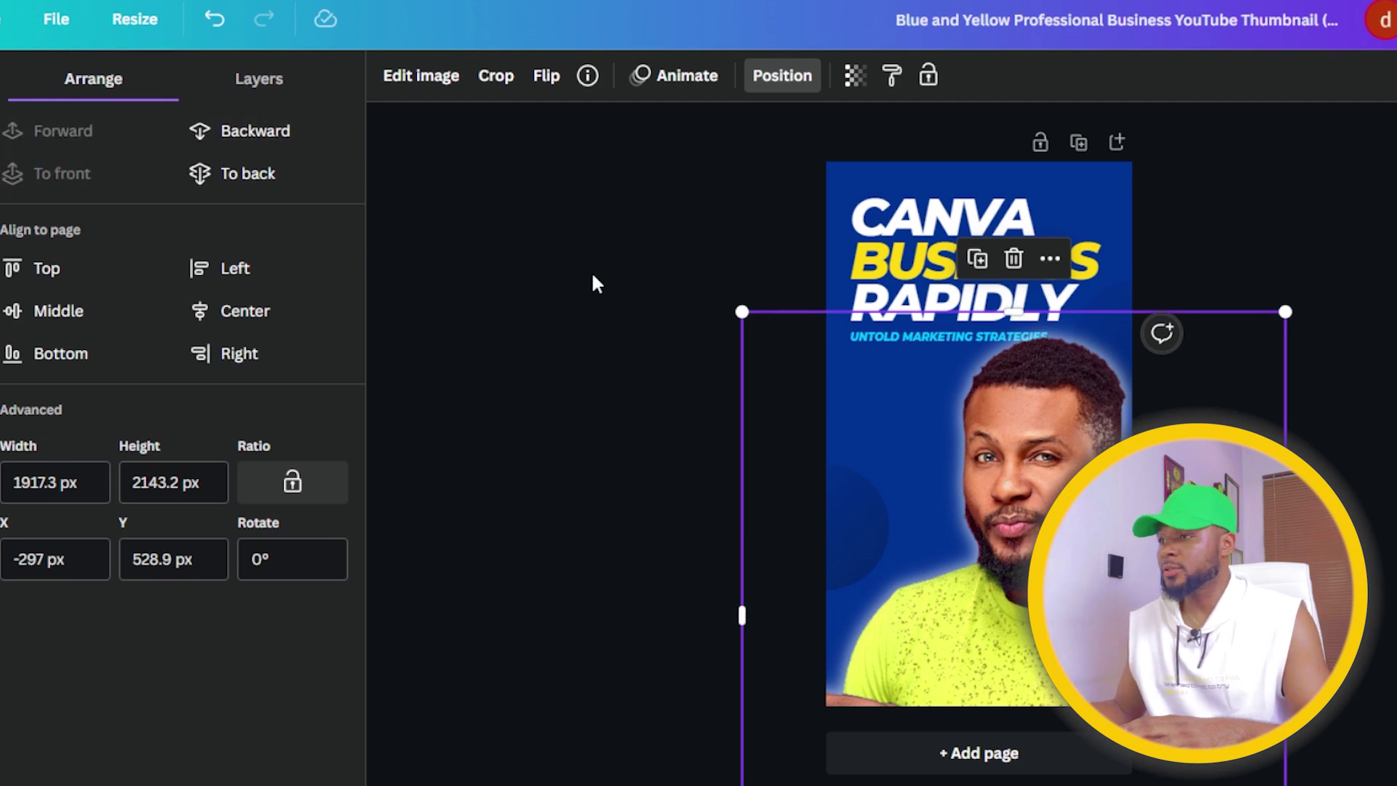
key(Escape)
key(Escape)
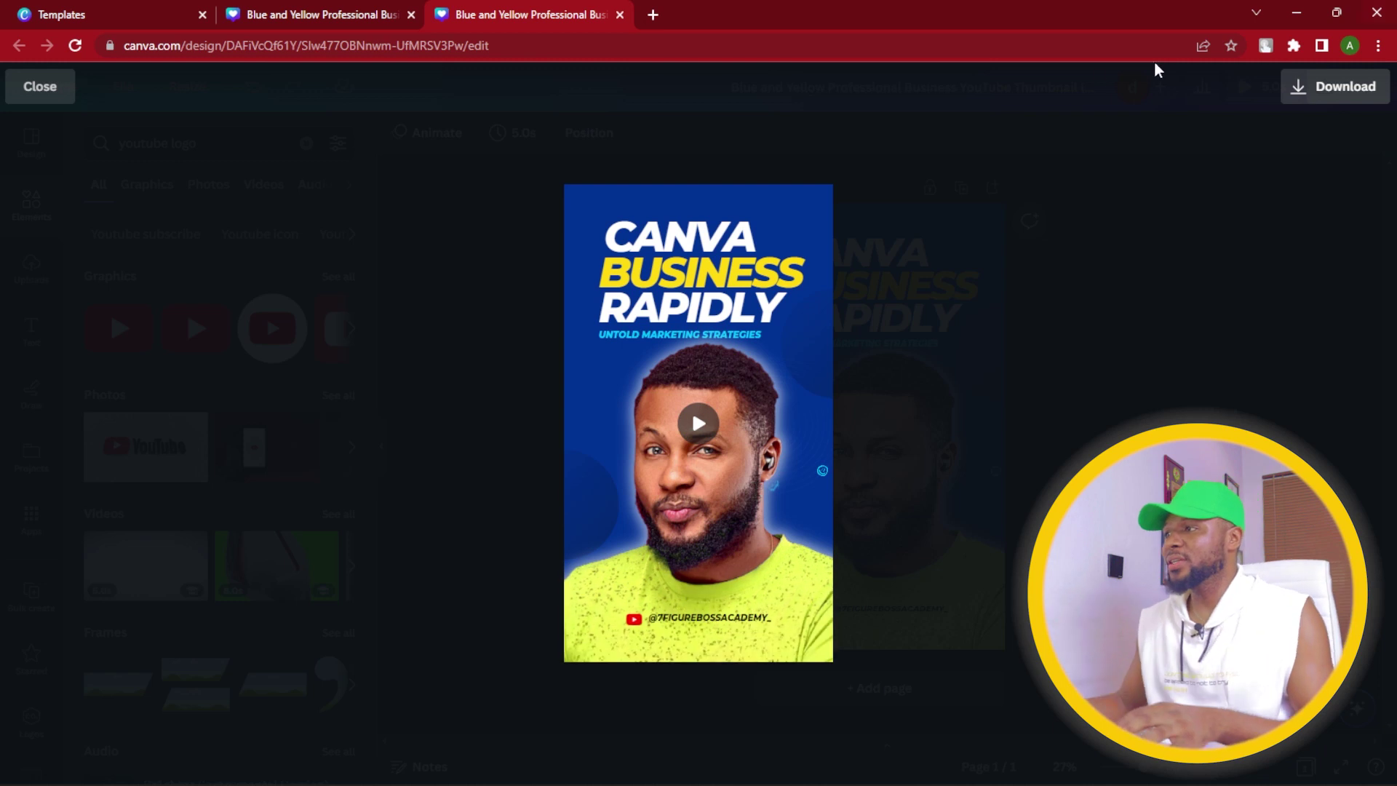
Check the download settings offered for the finished story design
click(1305, 86)
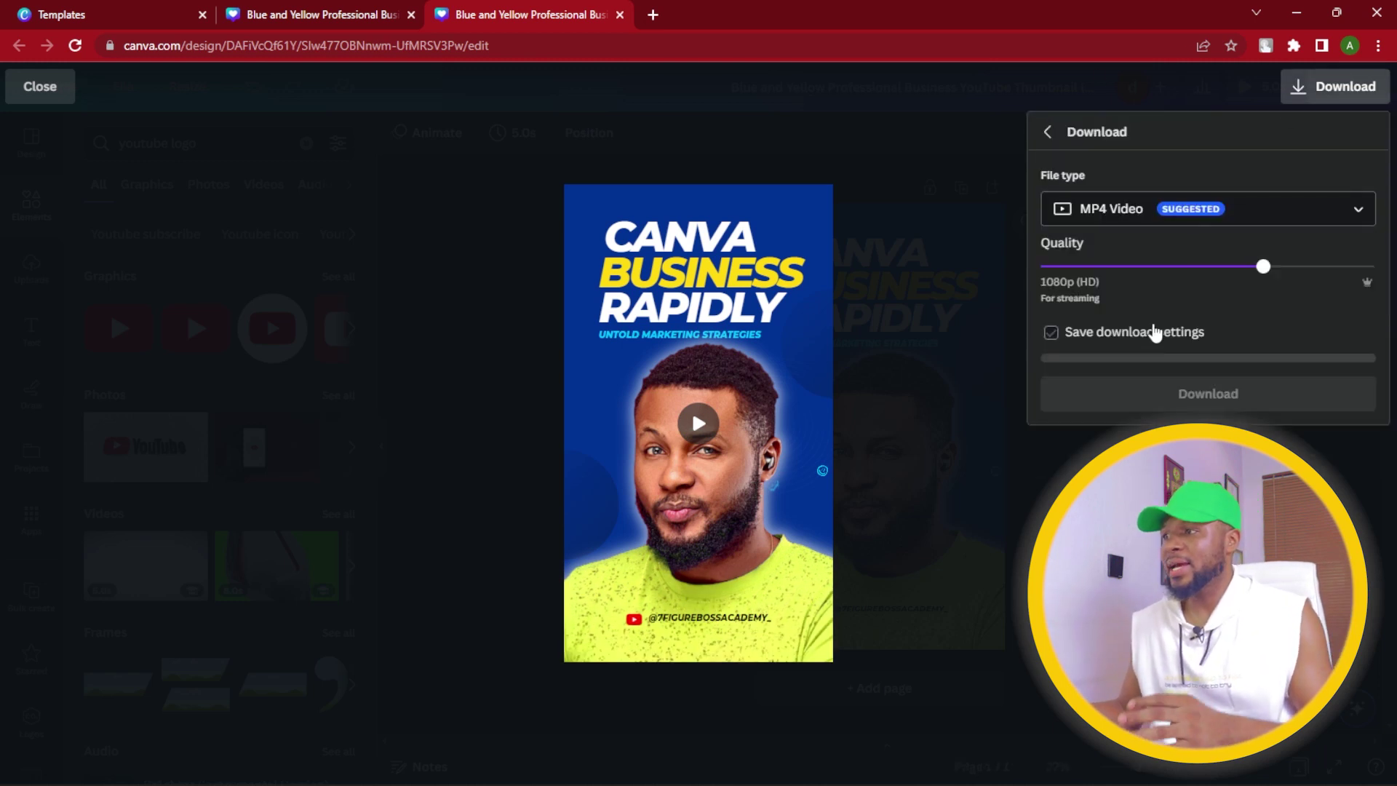
click(1019, 311)
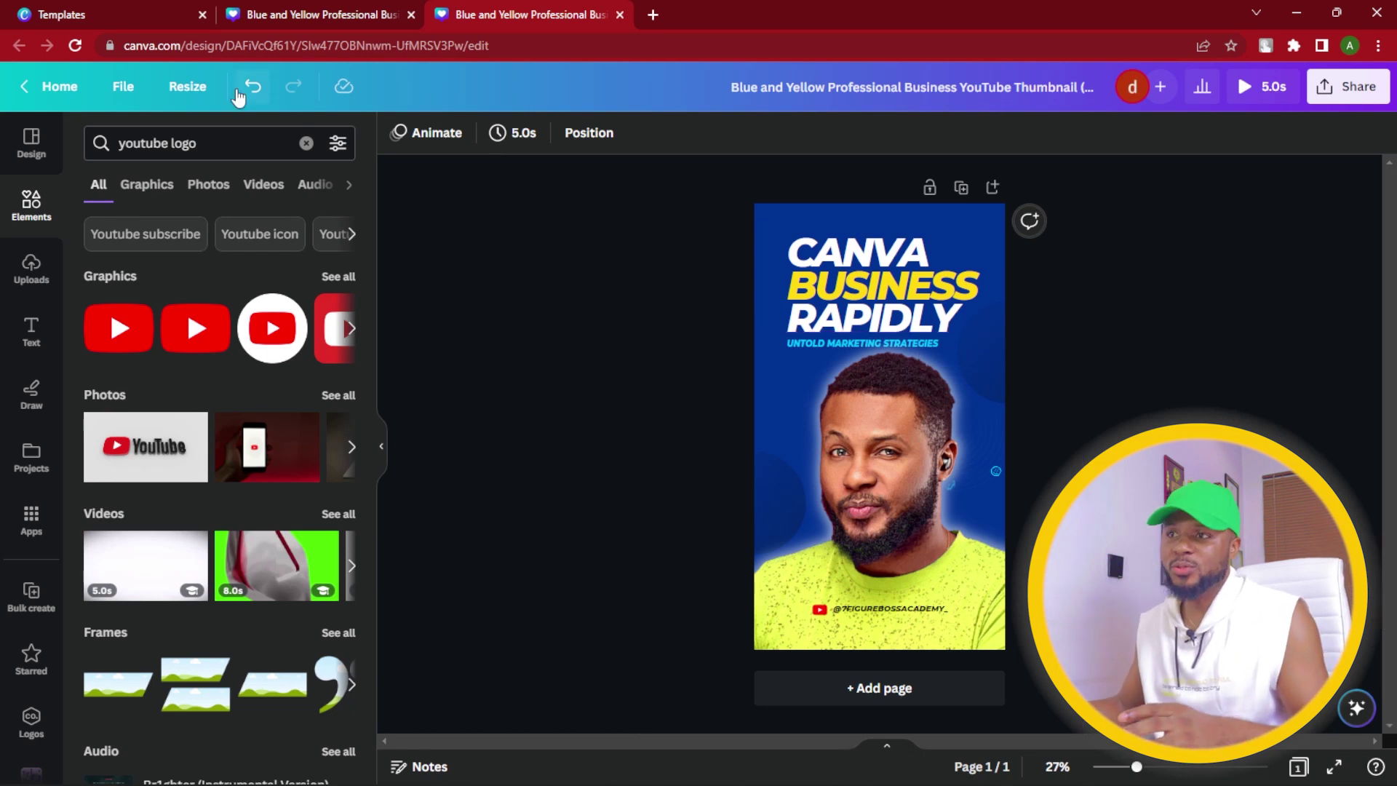
Create a resized copy of the design in the Instagram Post (Square) format, 1080 × 1080 px
click(188, 88)
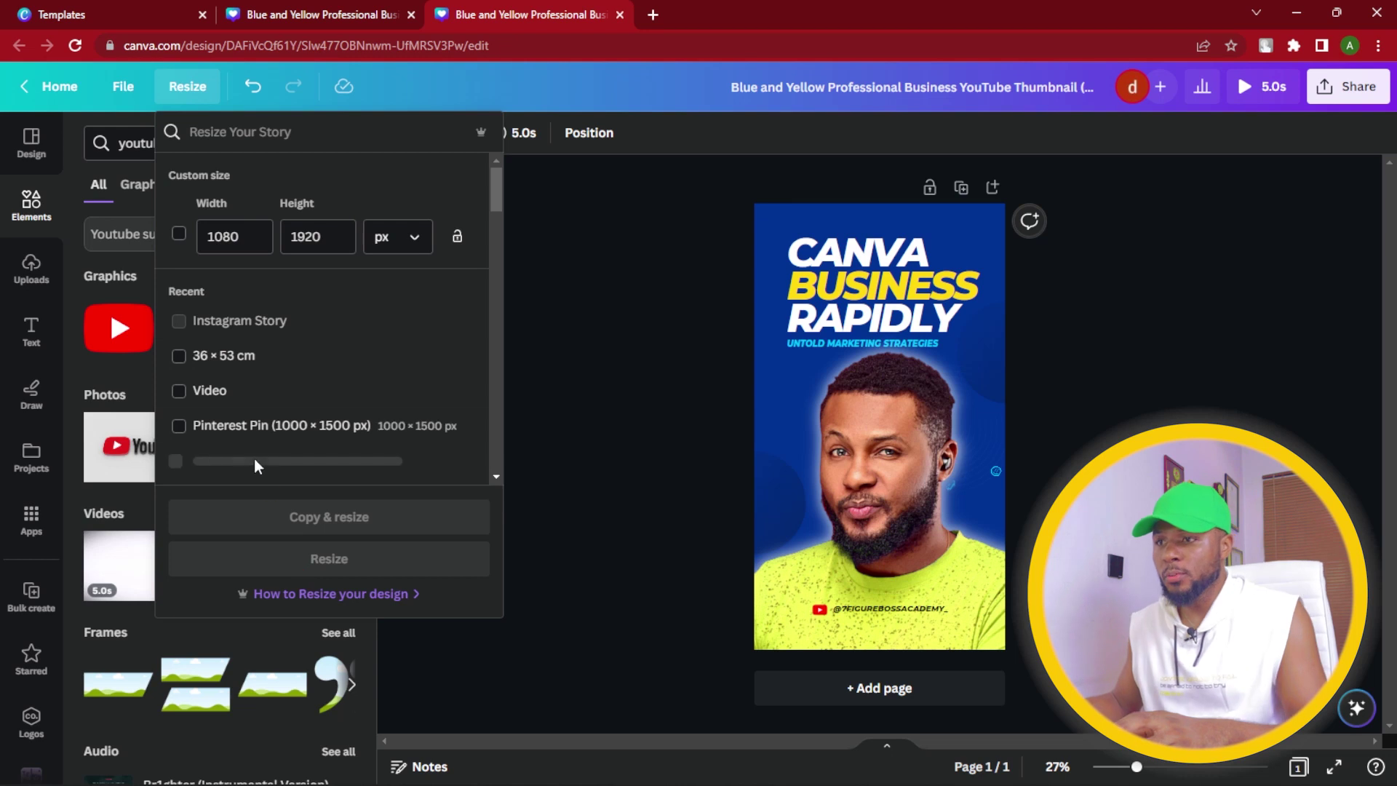
click(255, 460)
scroll(273, 327, down, 6)
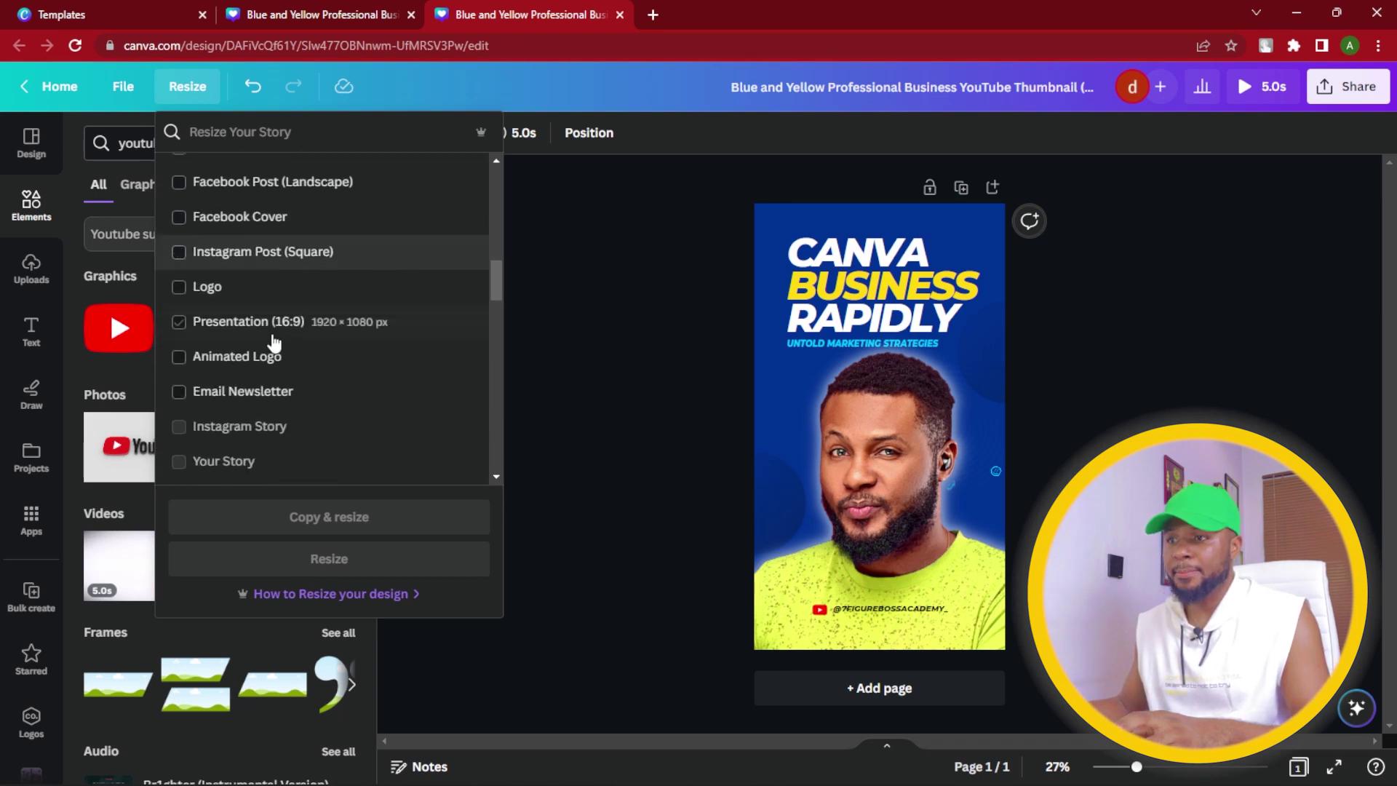
click(230, 251)
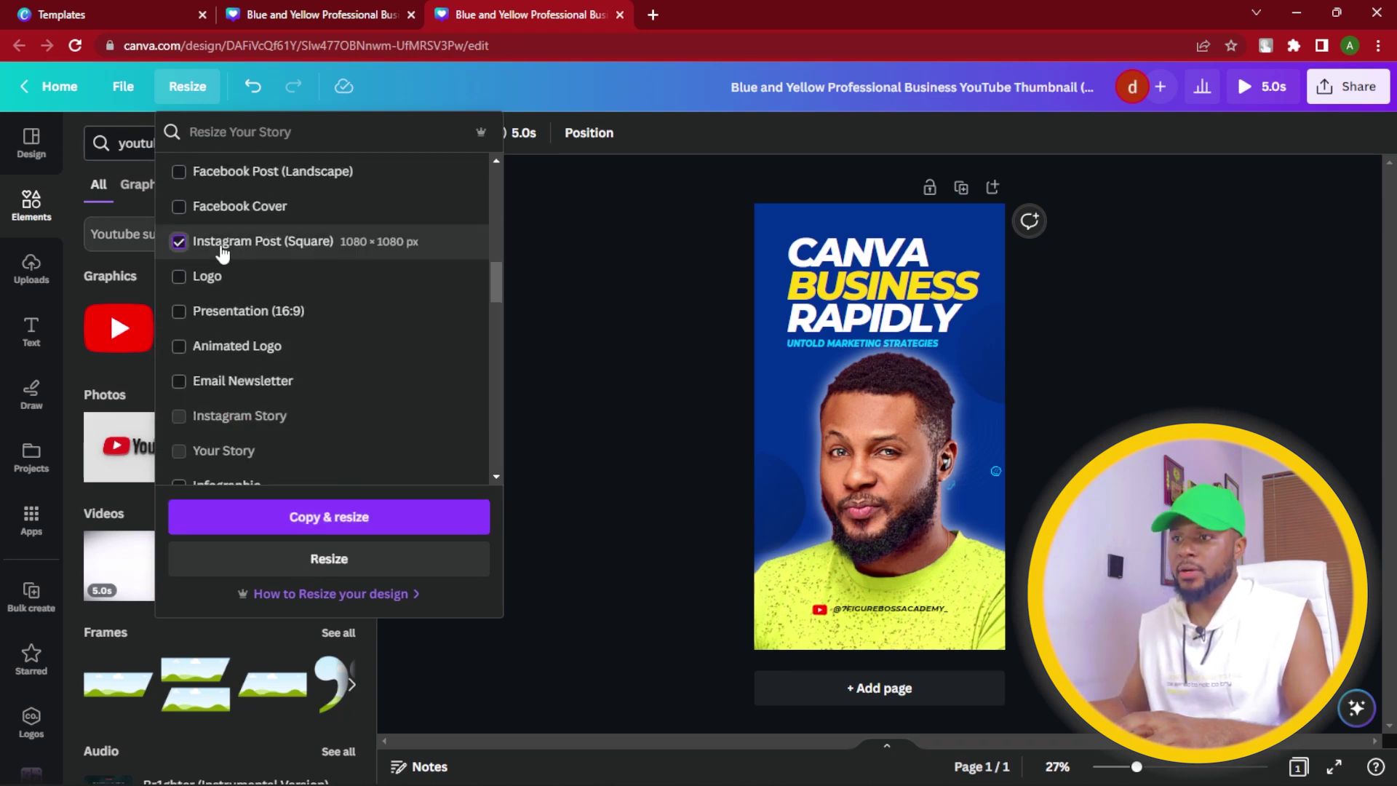
click(324, 519)
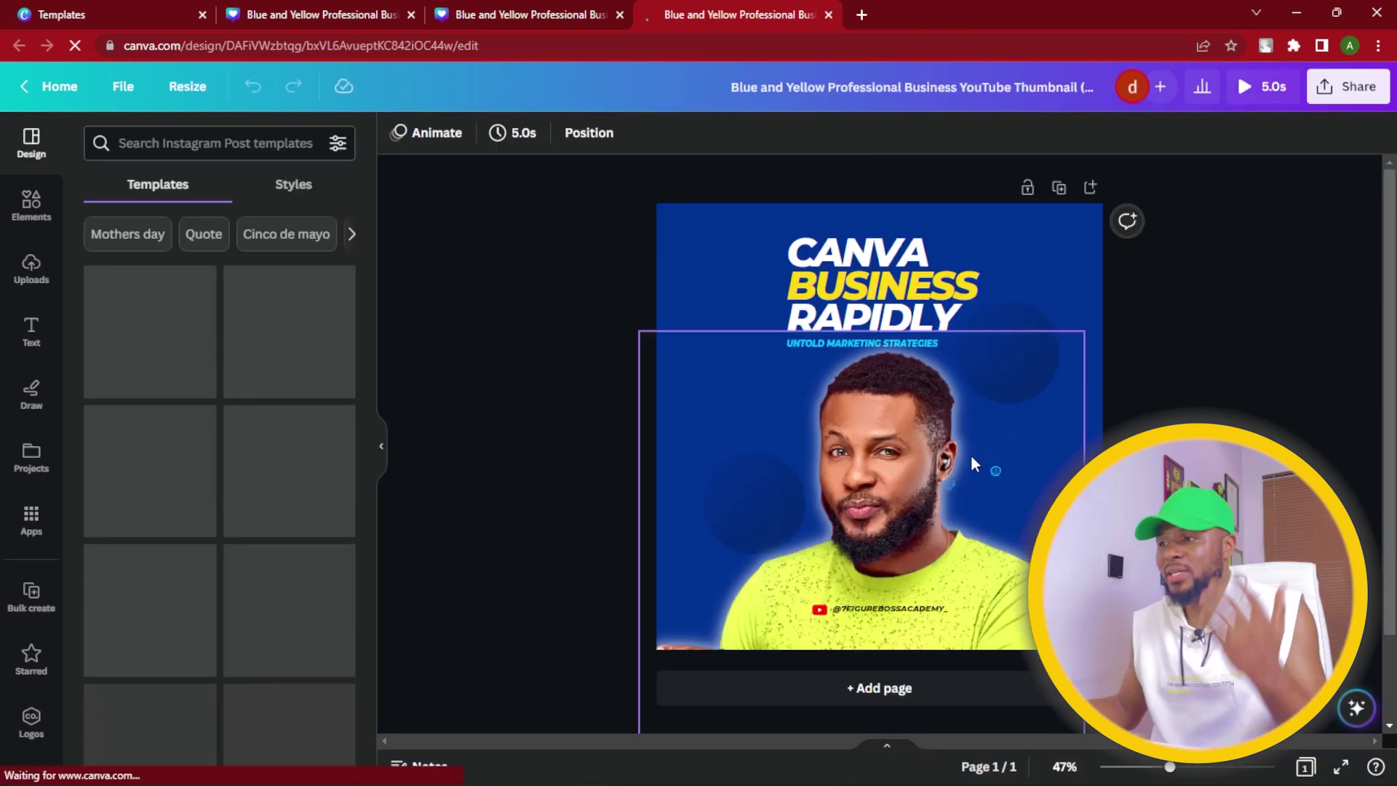
Try to reposition and enlarge the photo so it spans the square page
drag(915, 483, 1015, 443)
drag(742, 311, 502, 252)
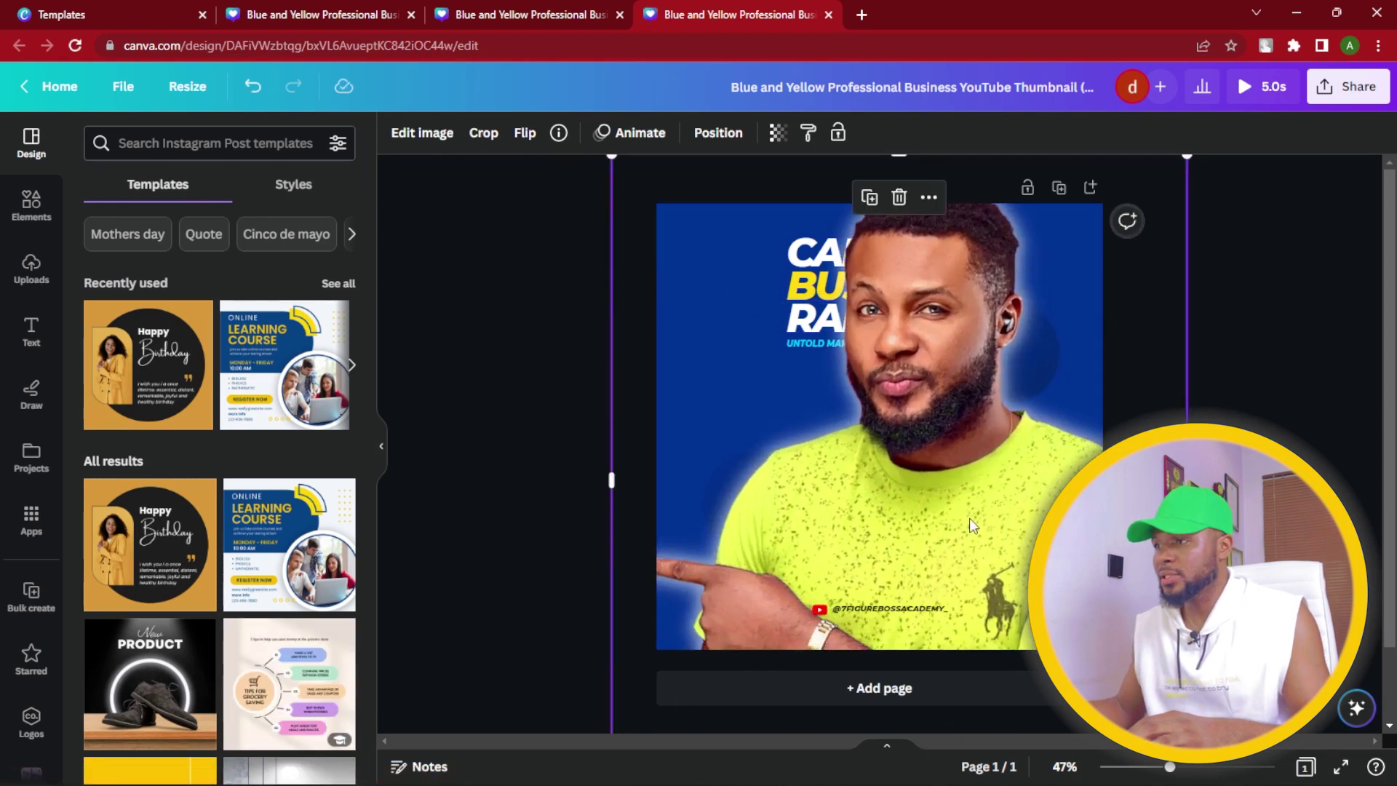
key(ctrl+z)
Enlarge the photo over the right part of the square page and shift the title lines and subtitle toward the left edge
drag(1004, 686, 1198, 606)
drag(618, 227, 837, 347)
drag(779, 303, 658, 295)
drag(1091, 528, 793, 543)
Try placing the title lines and subtitle together beside the face, and open the background's position options
click(555, 265)
drag(552, 235, 656, 343)
drag(759, 410, 749, 387)
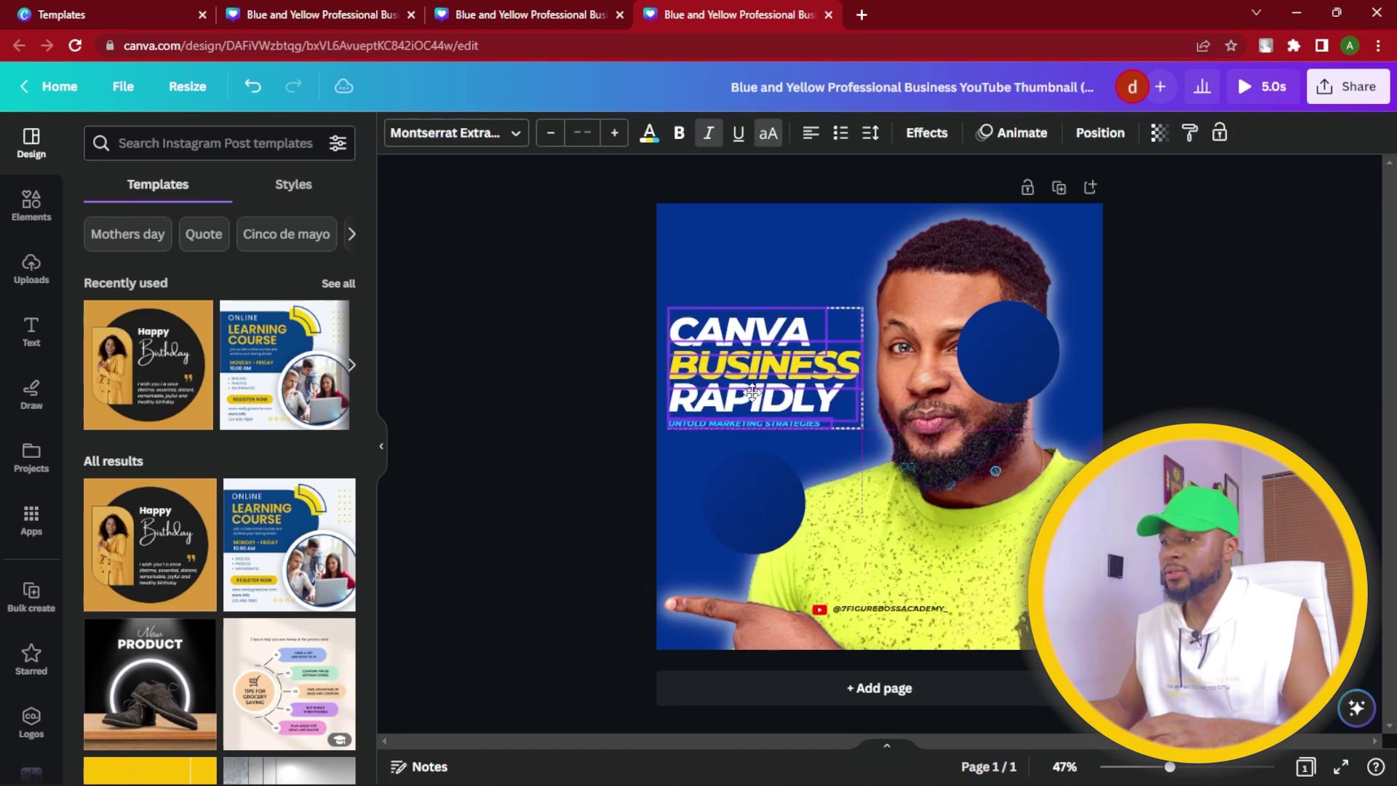
click(749, 291)
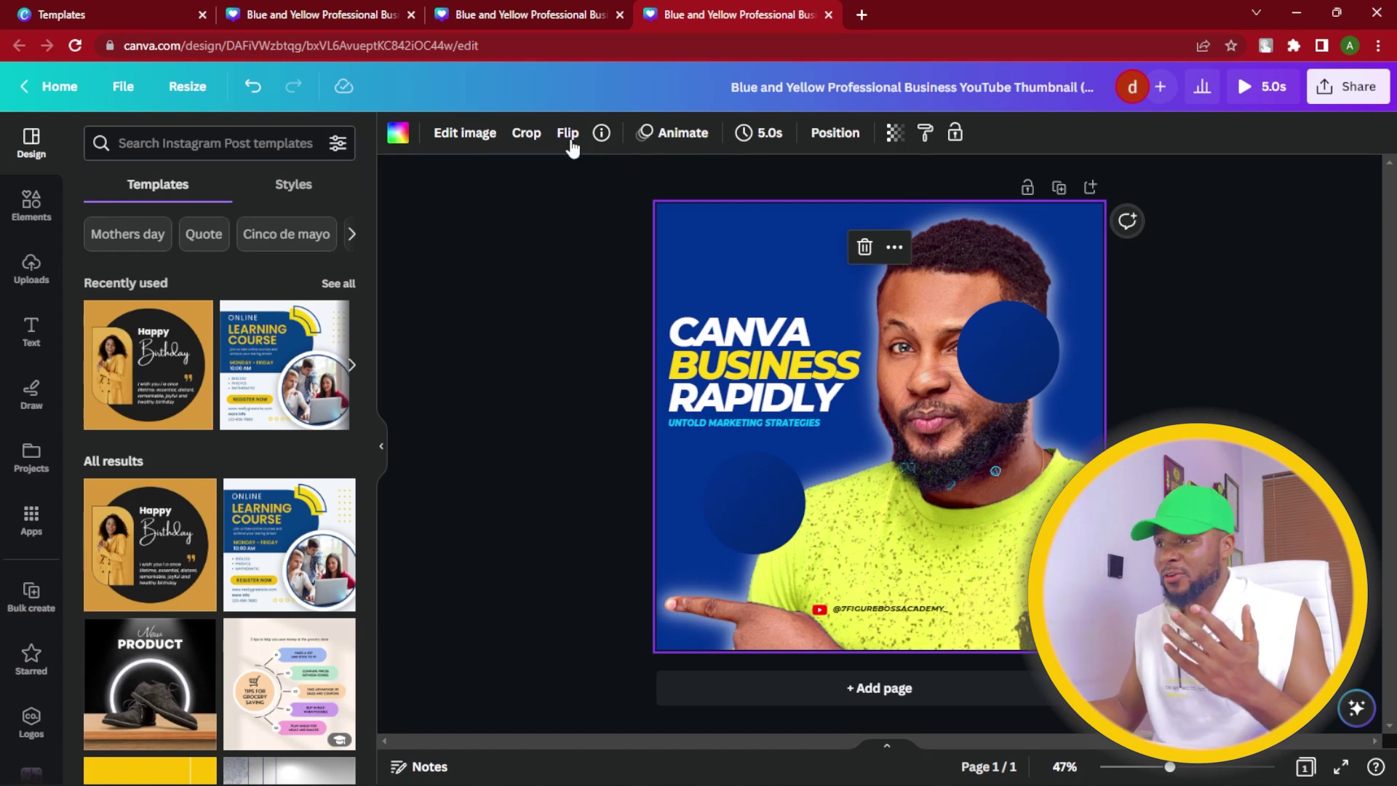
click(835, 133)
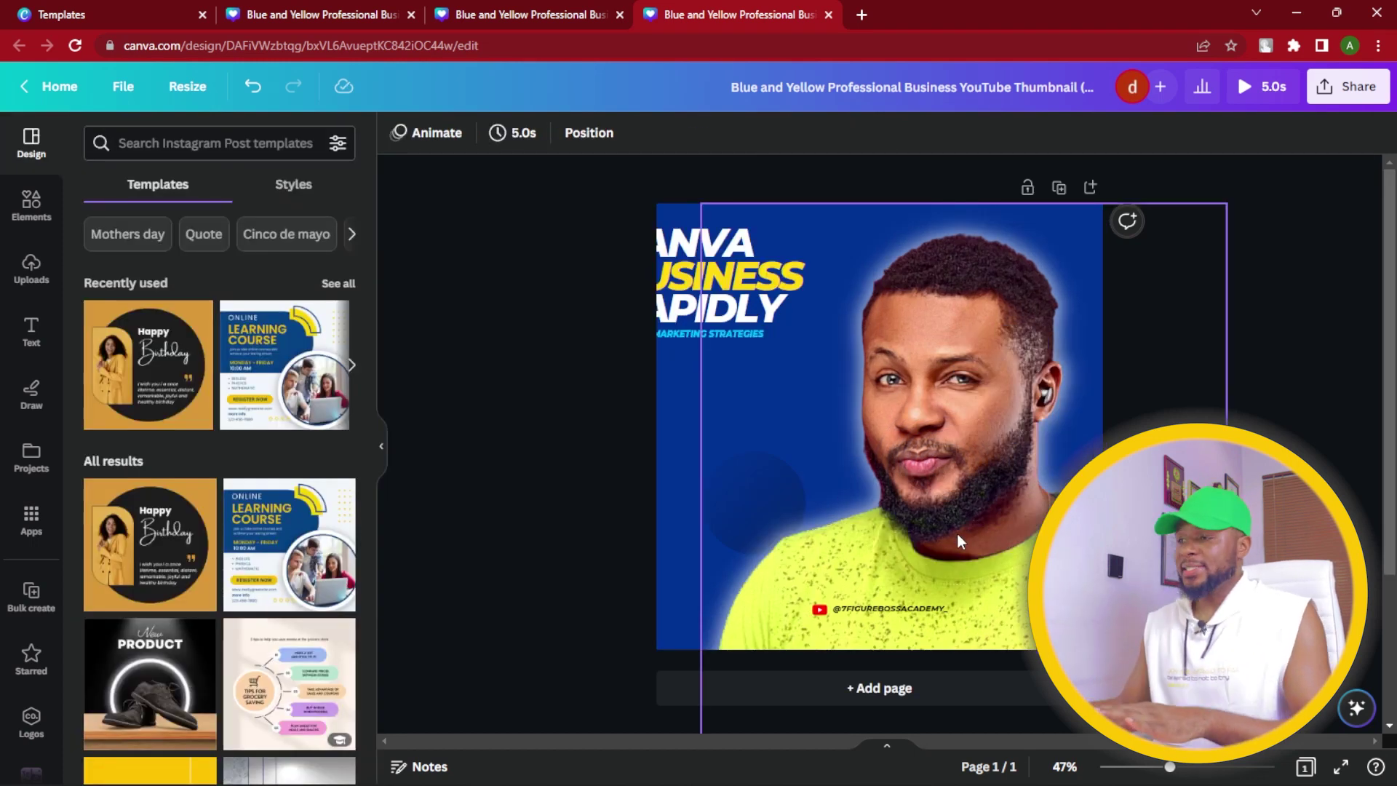
Move the title lines and subtitle together onto the page's left side, level with the lower face and just above the shoulder
click(959, 540)
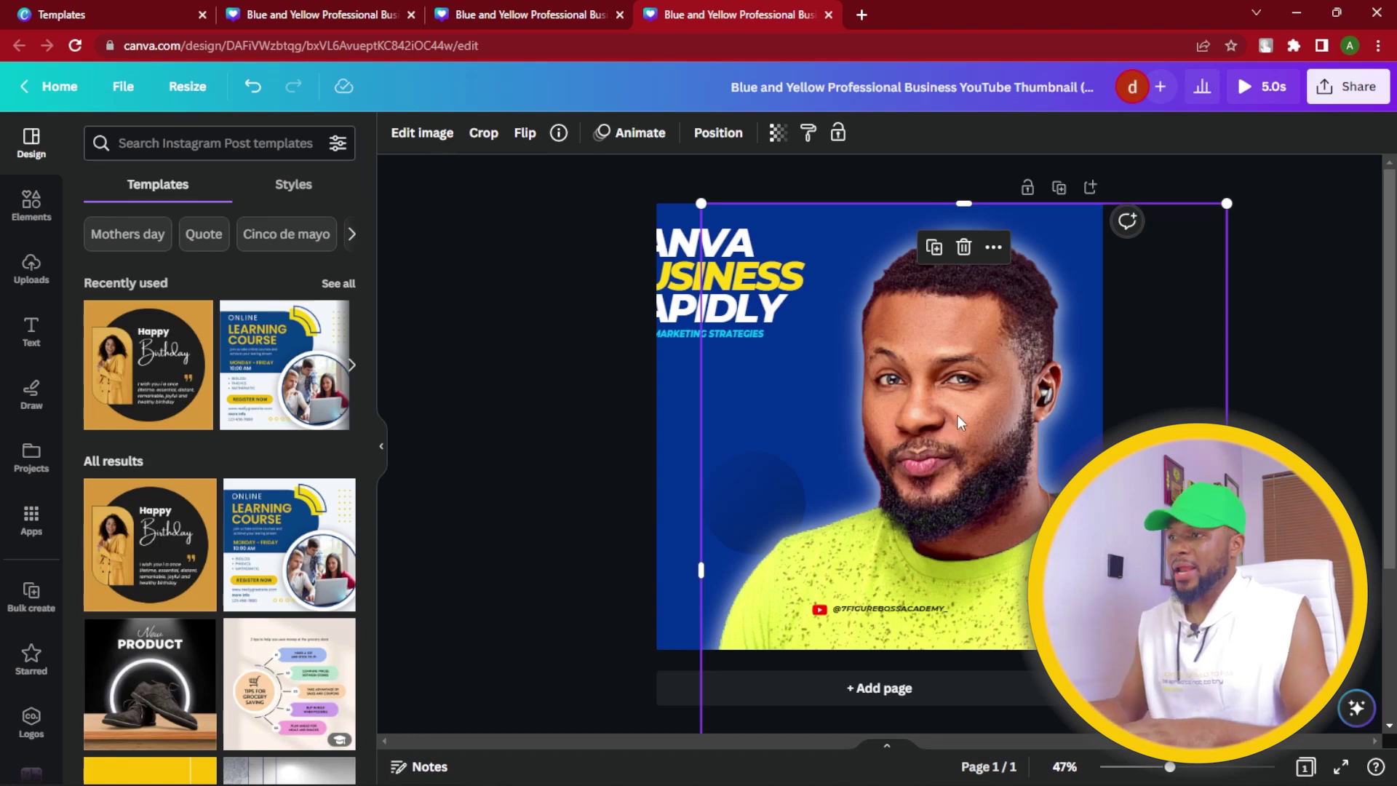
drag(580, 233, 735, 311)
drag(683, 354, 687, 357)
drag(695, 285, 735, 449)
Examine the layer order of the photo, title lines and decorative shapes on the square page
click(926, 551)
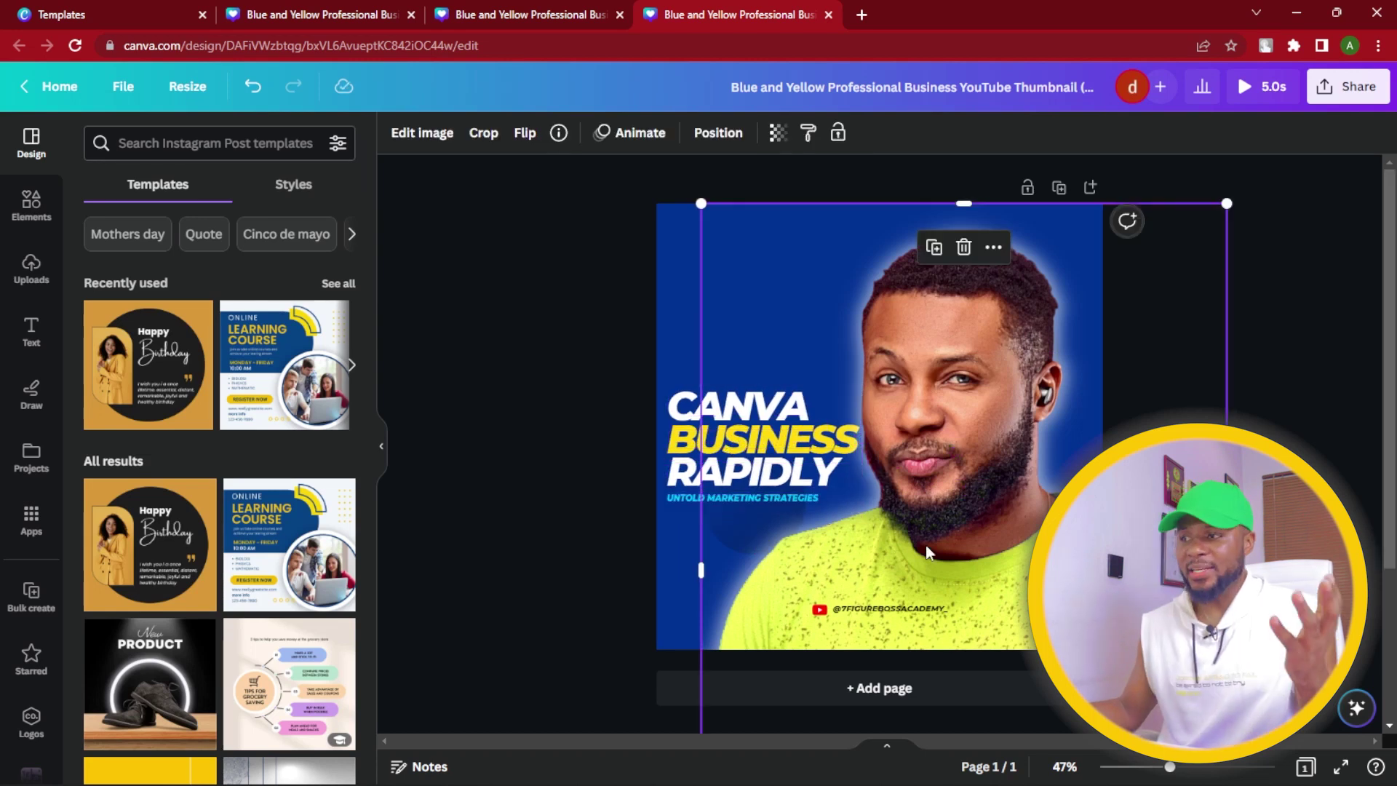
click(717, 133)
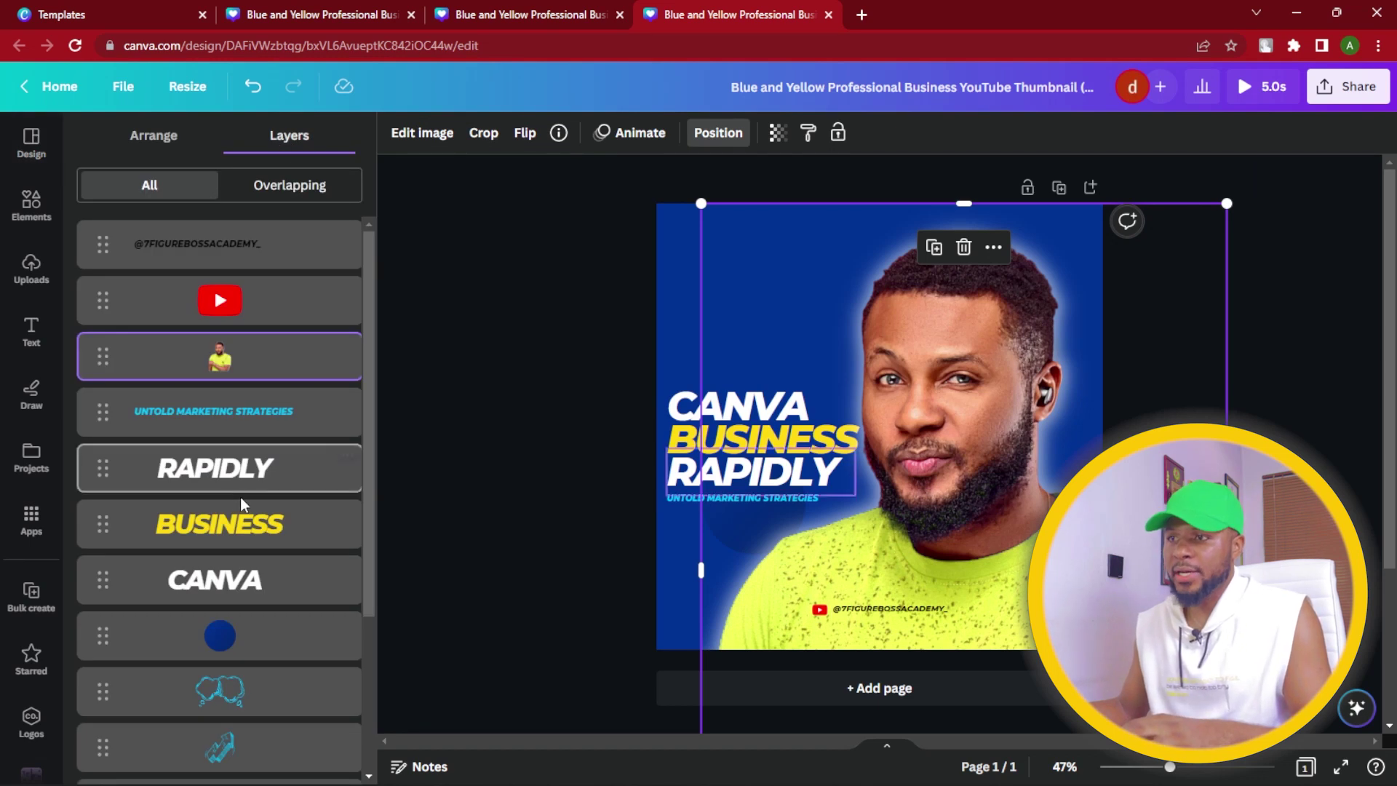
scroll(218, 567, down, 3)
scroll(304, 516, up, 4)
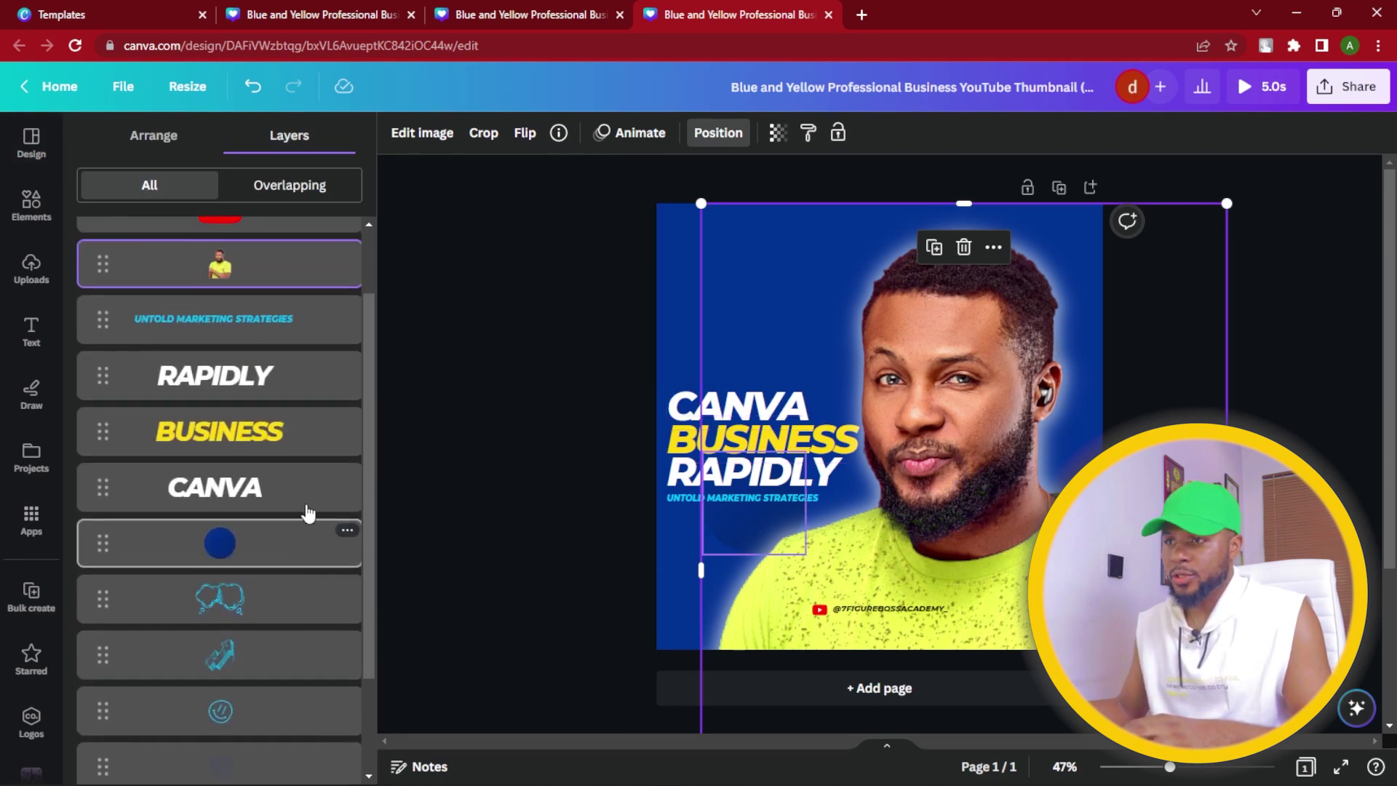
mouse_move(218, 365)
mouse_down()
mouse_move(214, 379)
mouse_move(213, 356)
mouse_up()
click(582, 377)
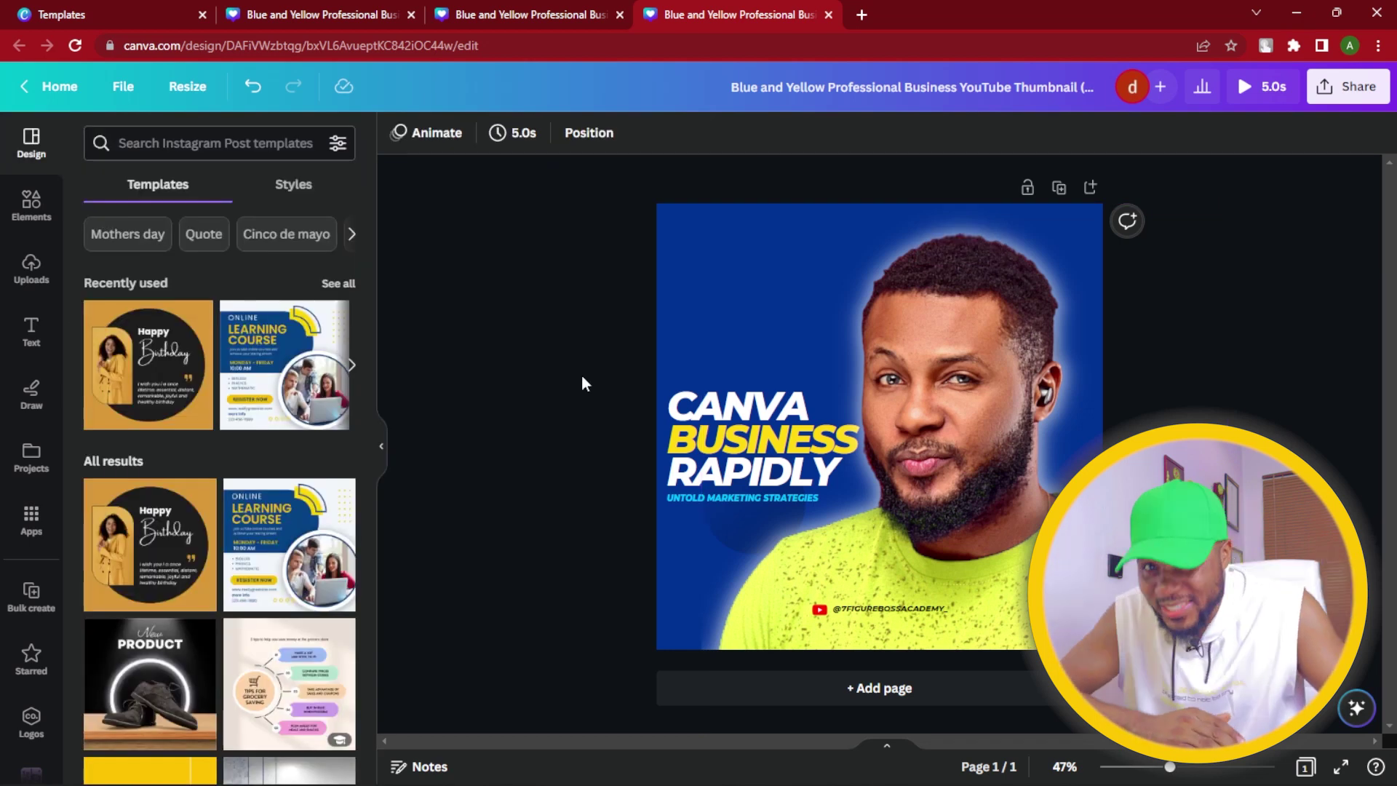